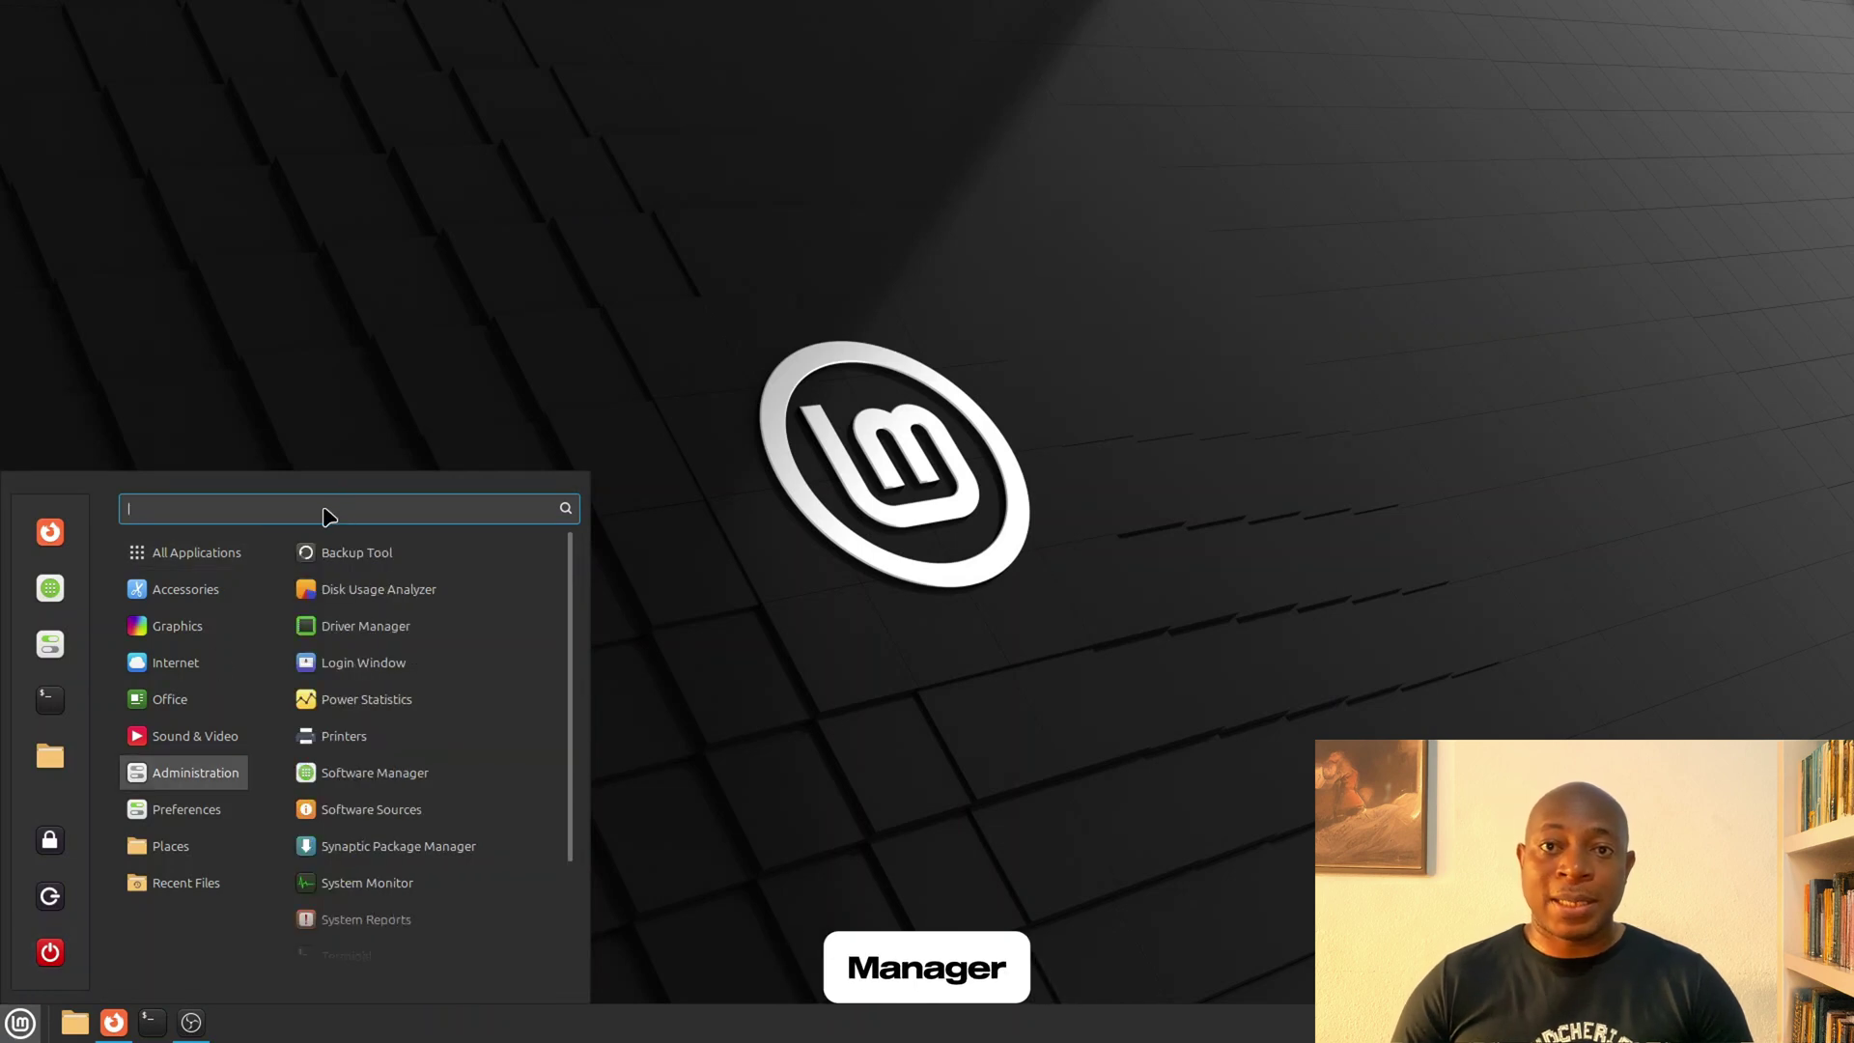
Step: Launch Update Manager from a menu search for 'update' and open its View menu
text(update)
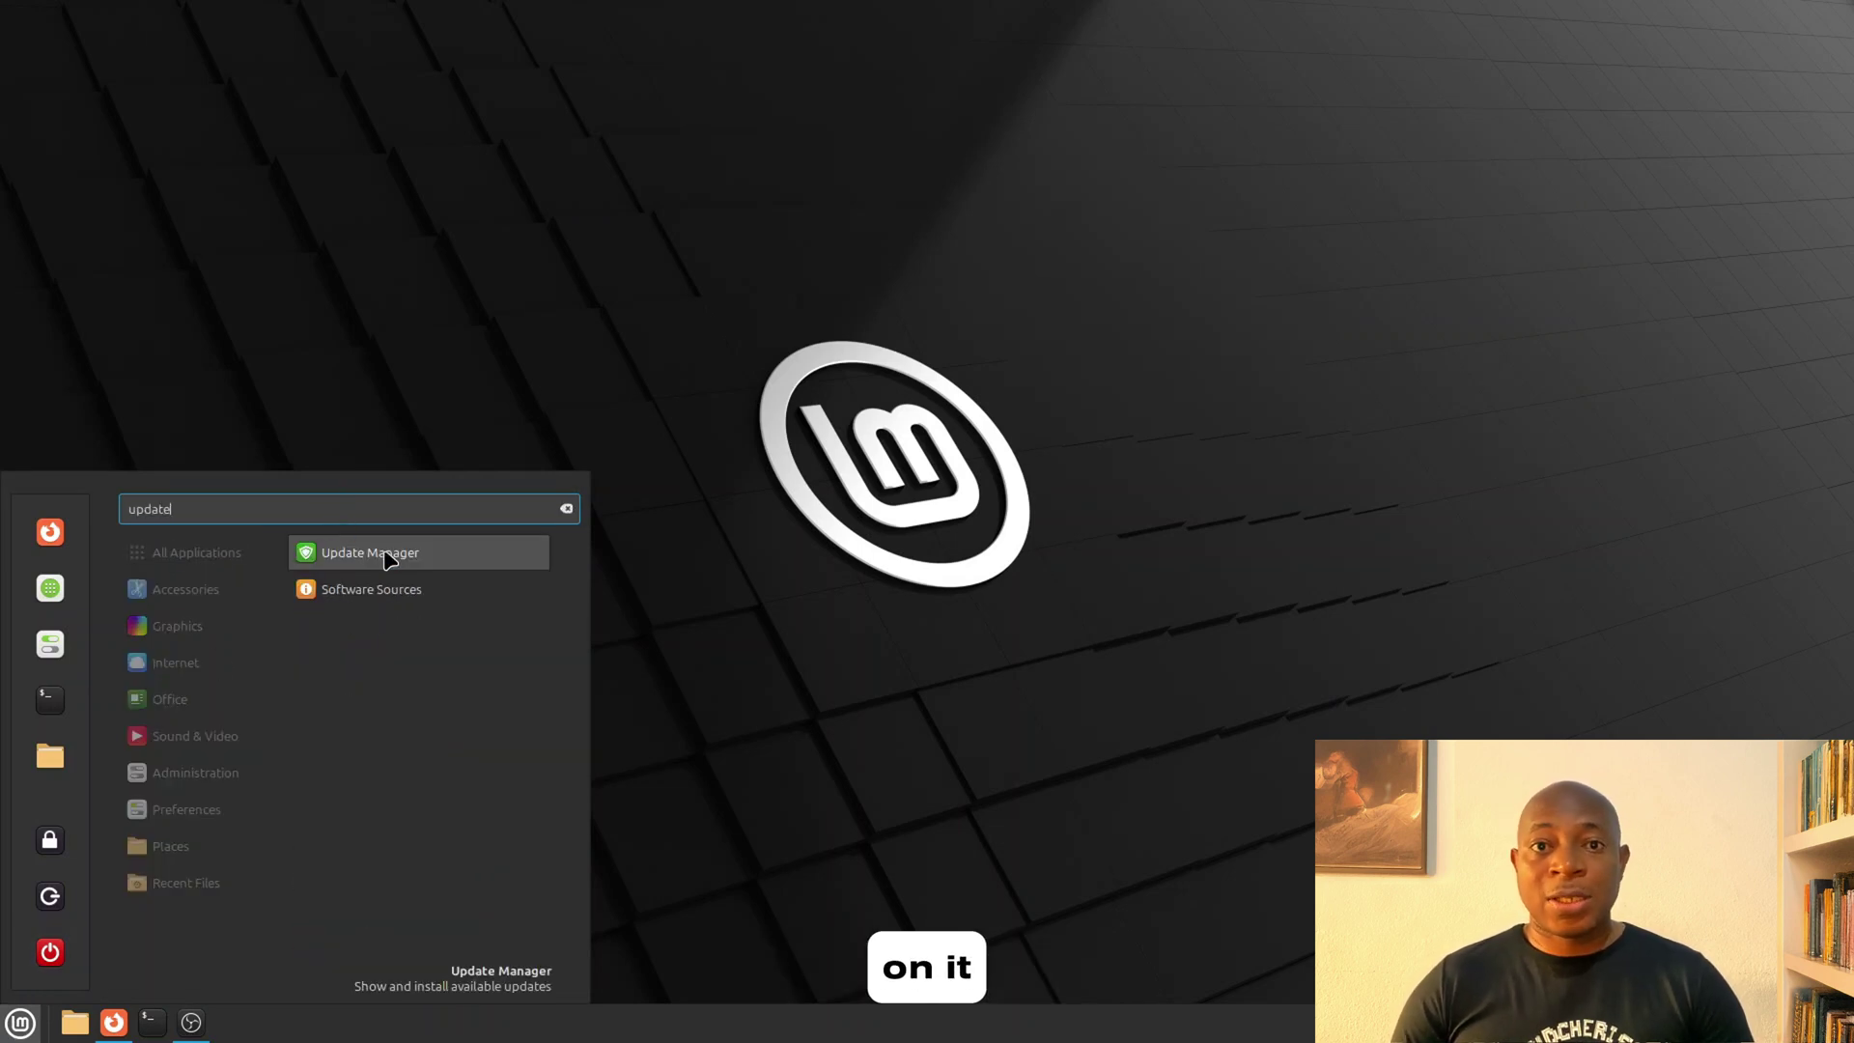
click(472, 566)
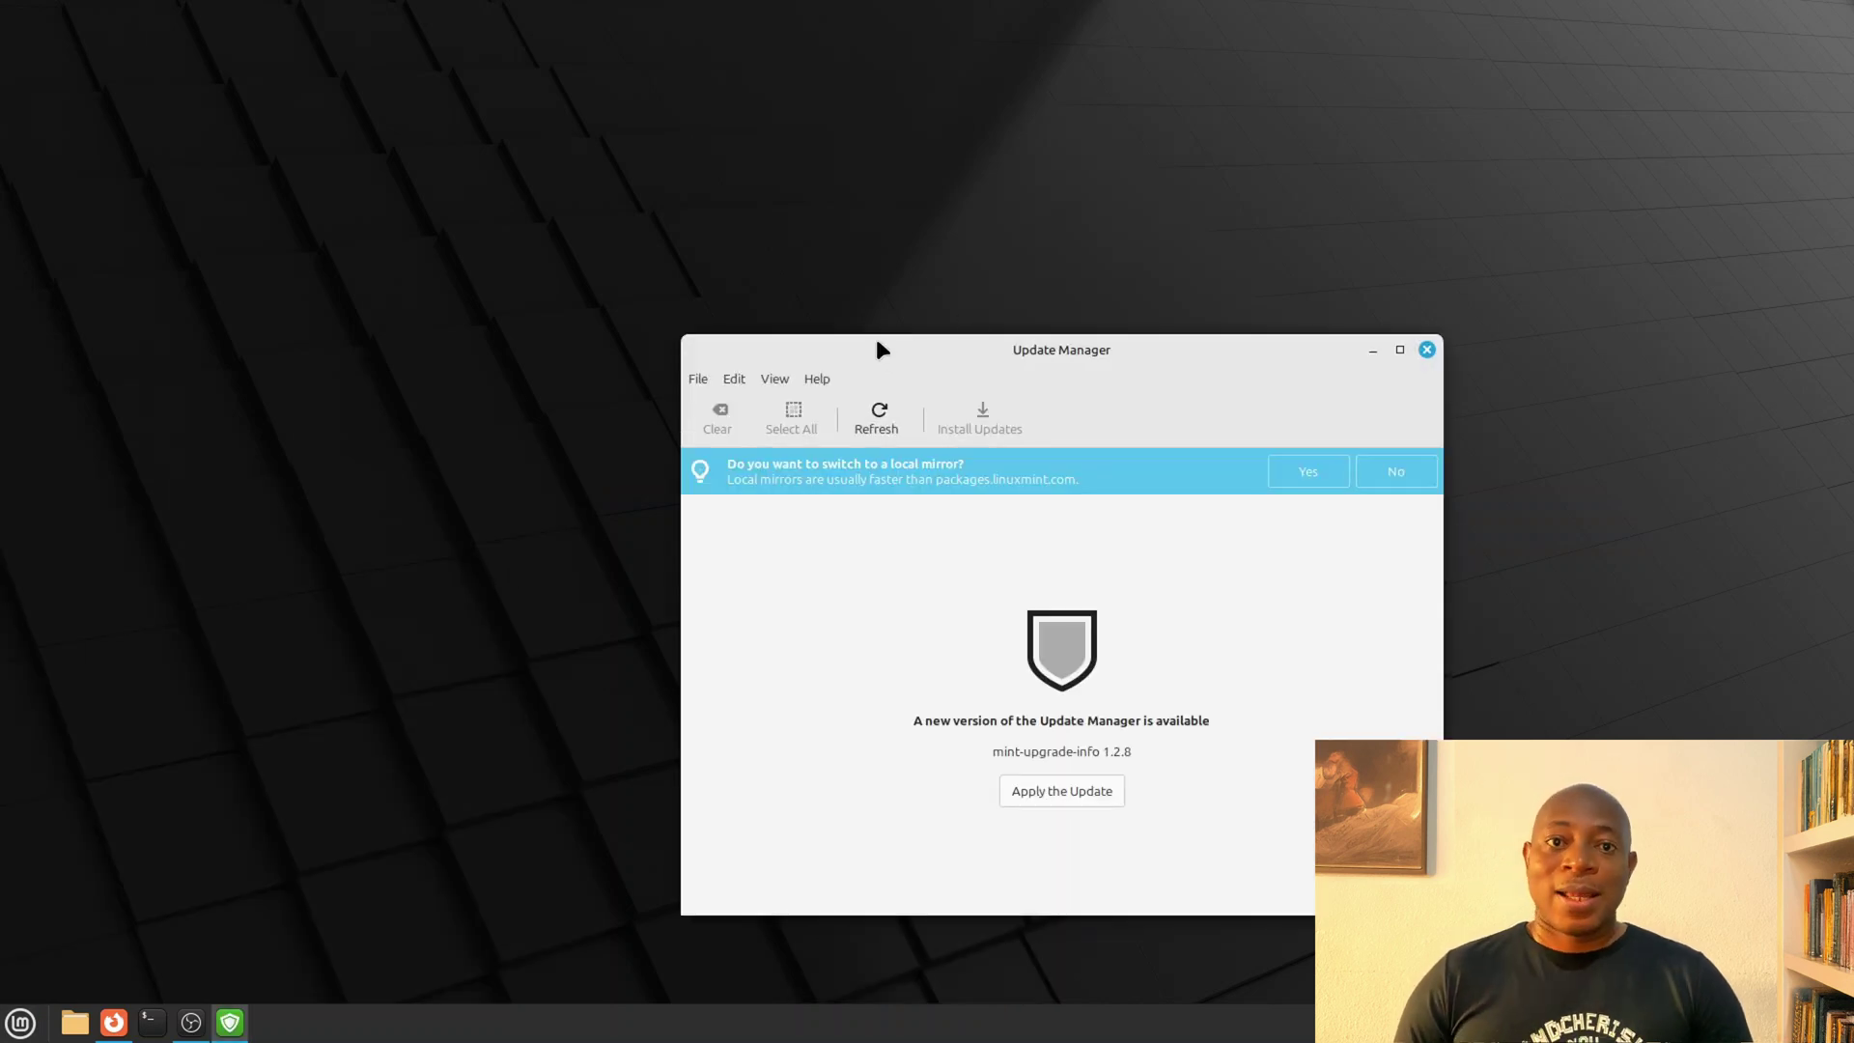
drag(877, 342, 739, 225)
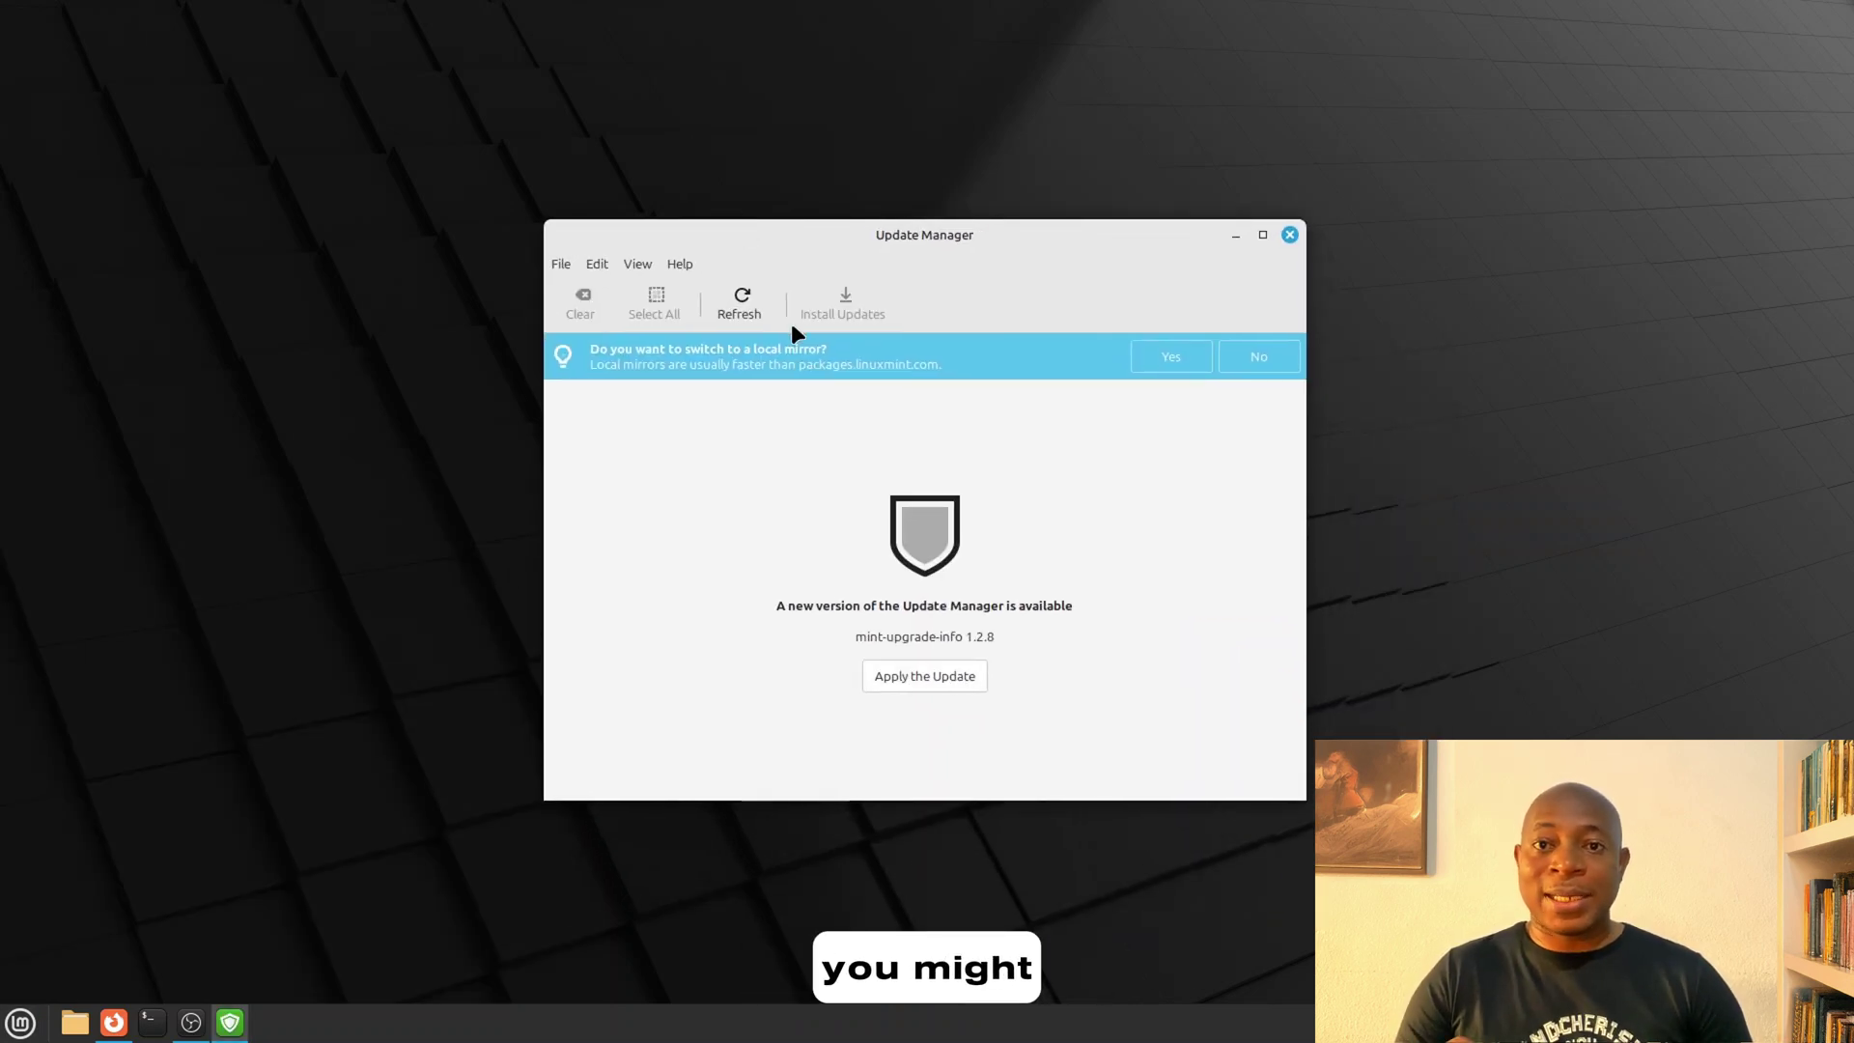
click(635, 266)
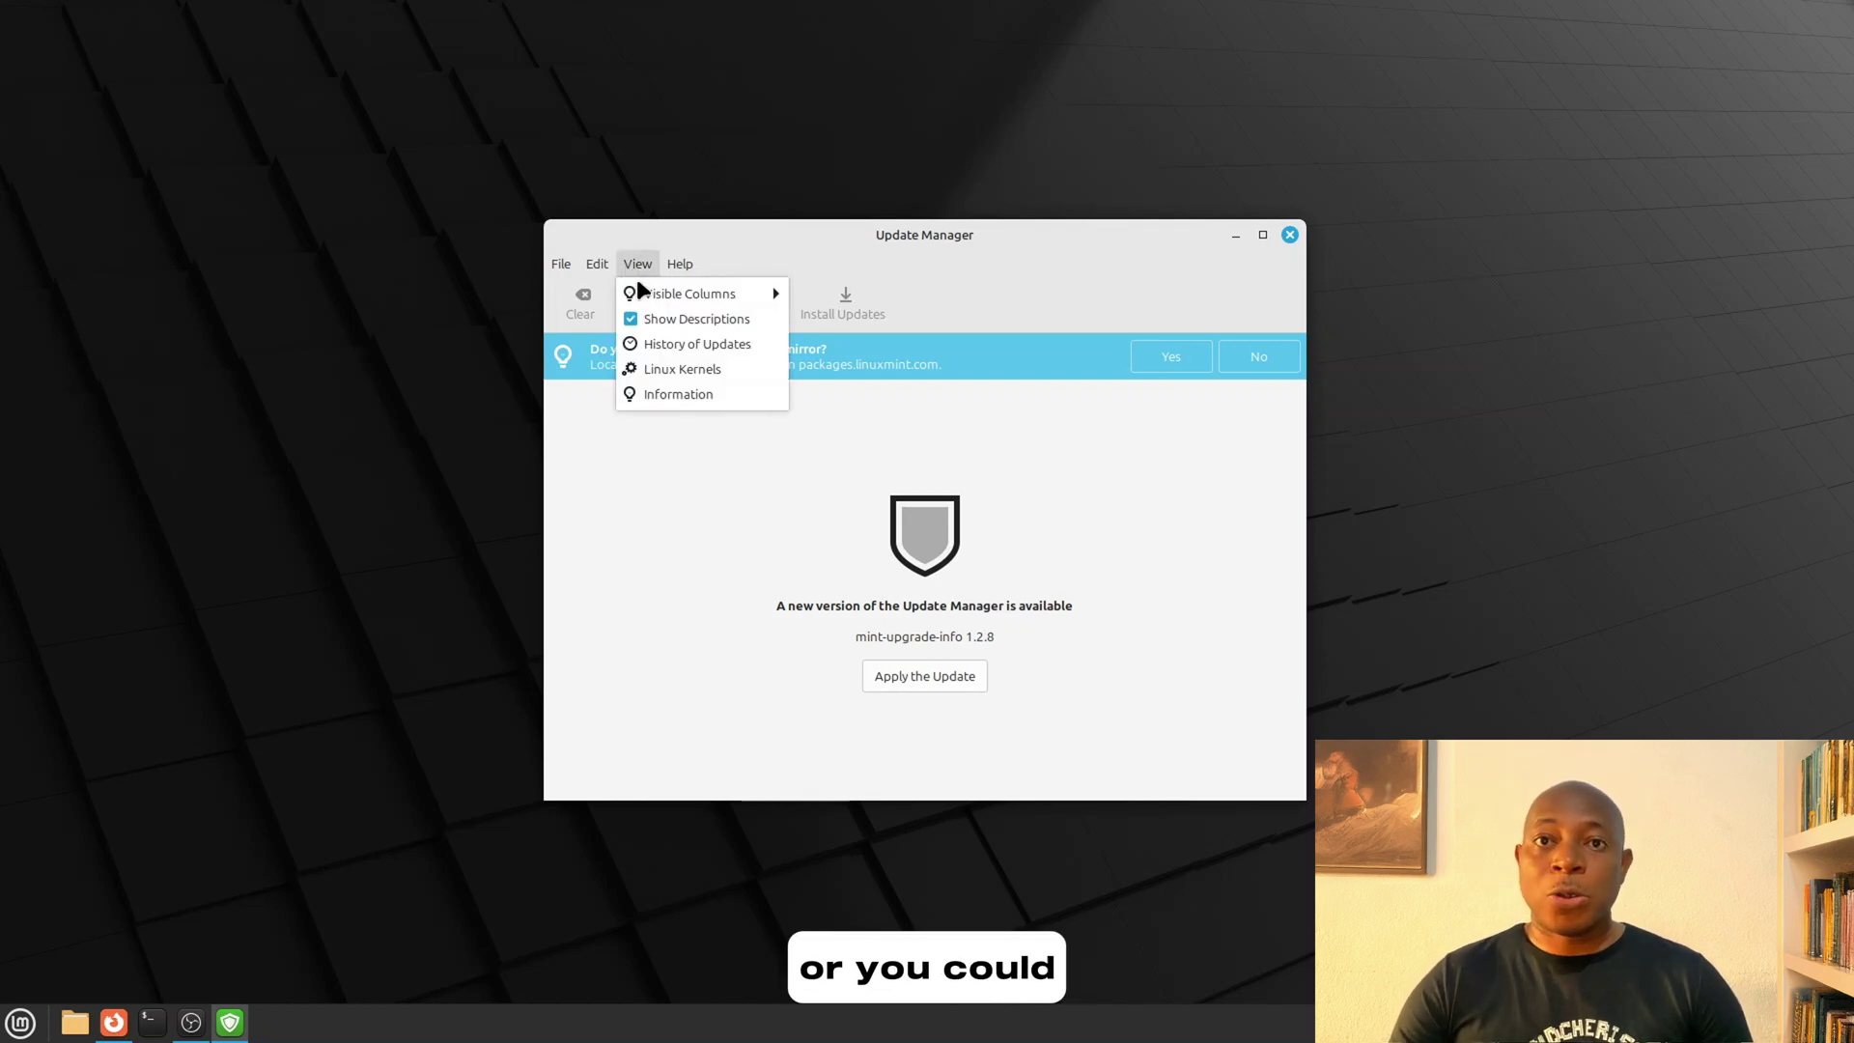
Step: Open Linux Kernels, accept the warning, and review the 6.8.0-51 and 6.8.0-52 kernels
click(720, 375)
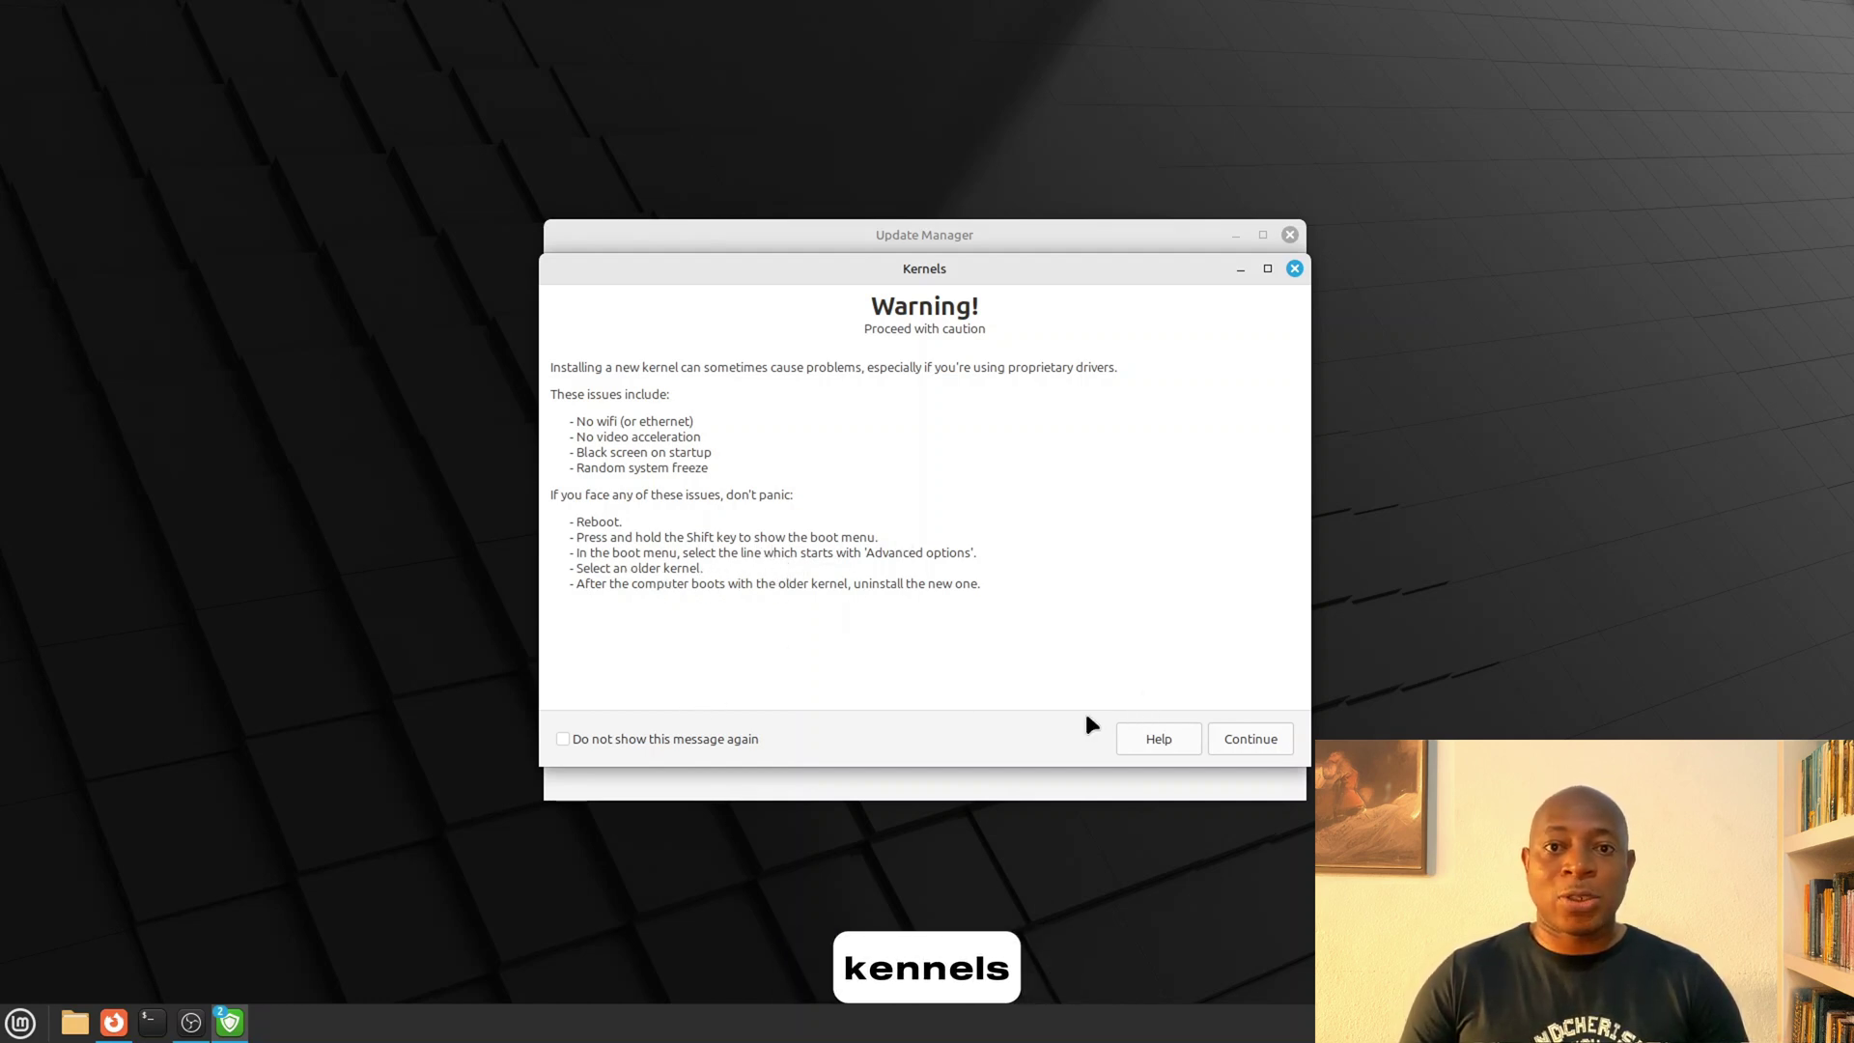
click(1258, 736)
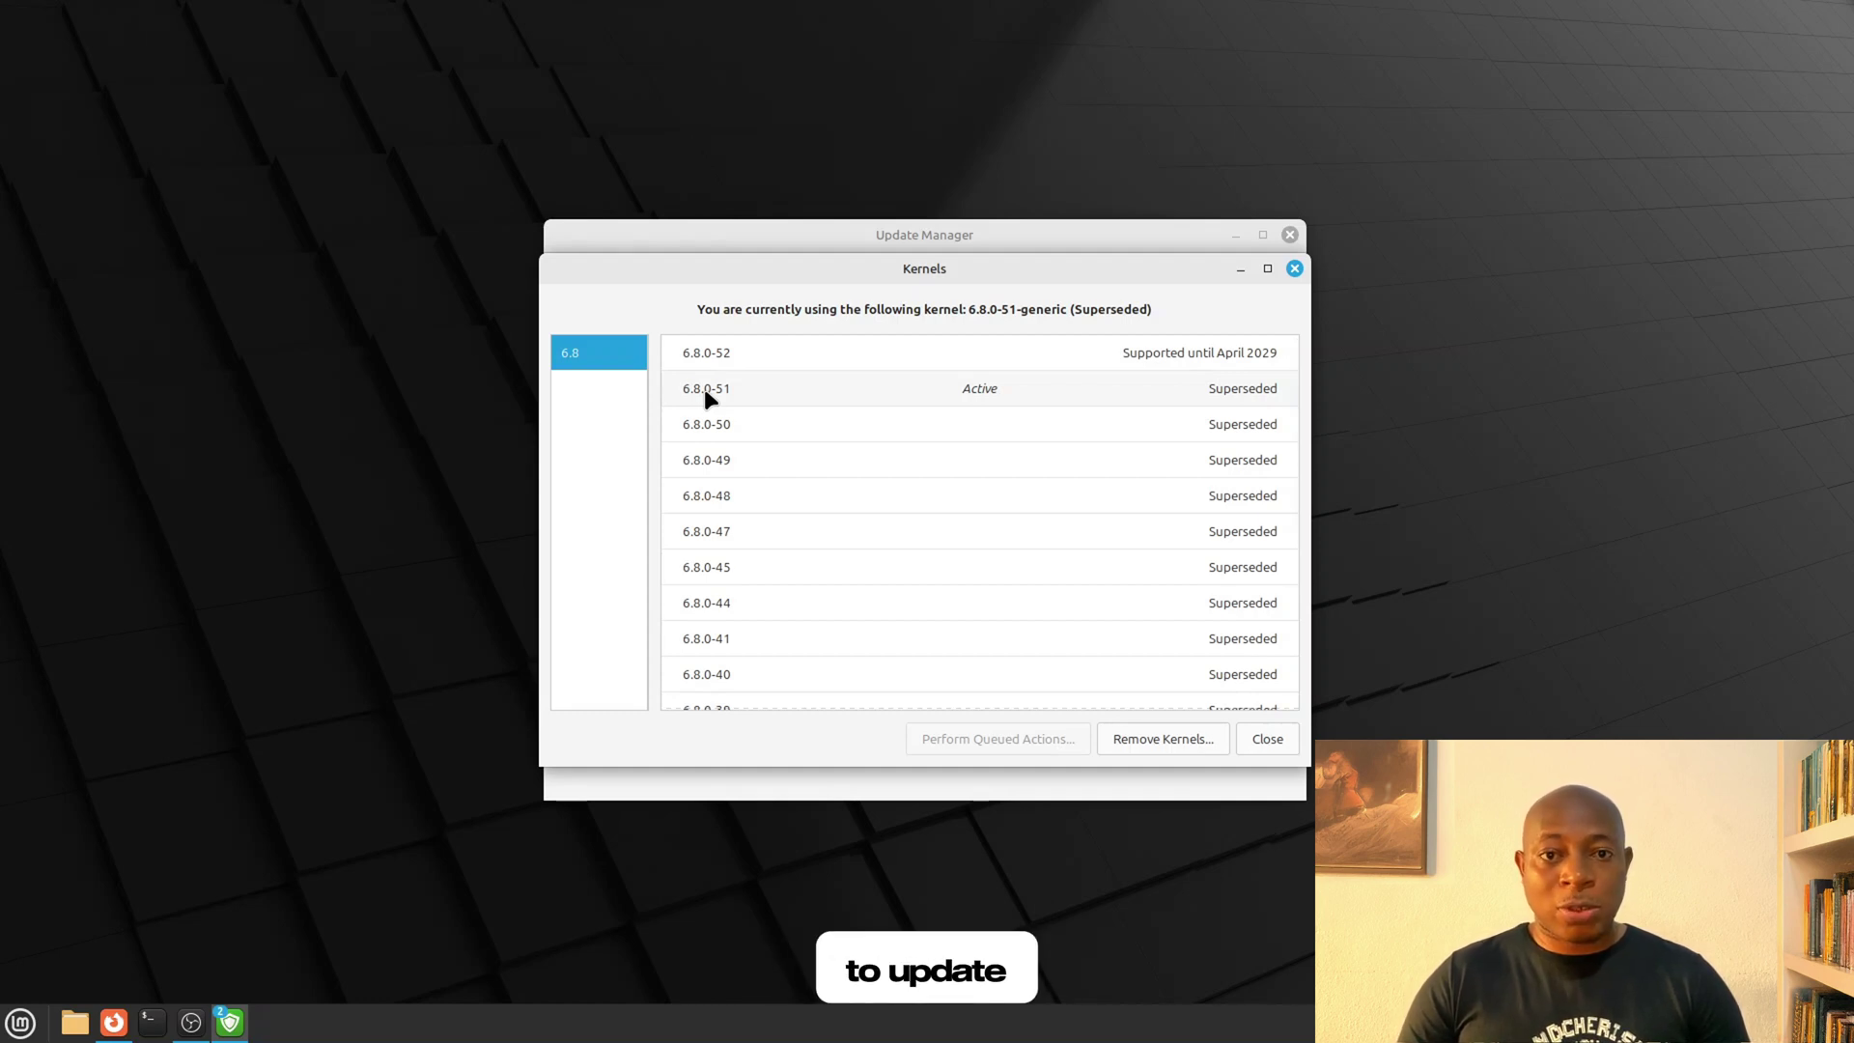
scroll(742, 444, down, 2)
scroll(745, 454, down, 1)
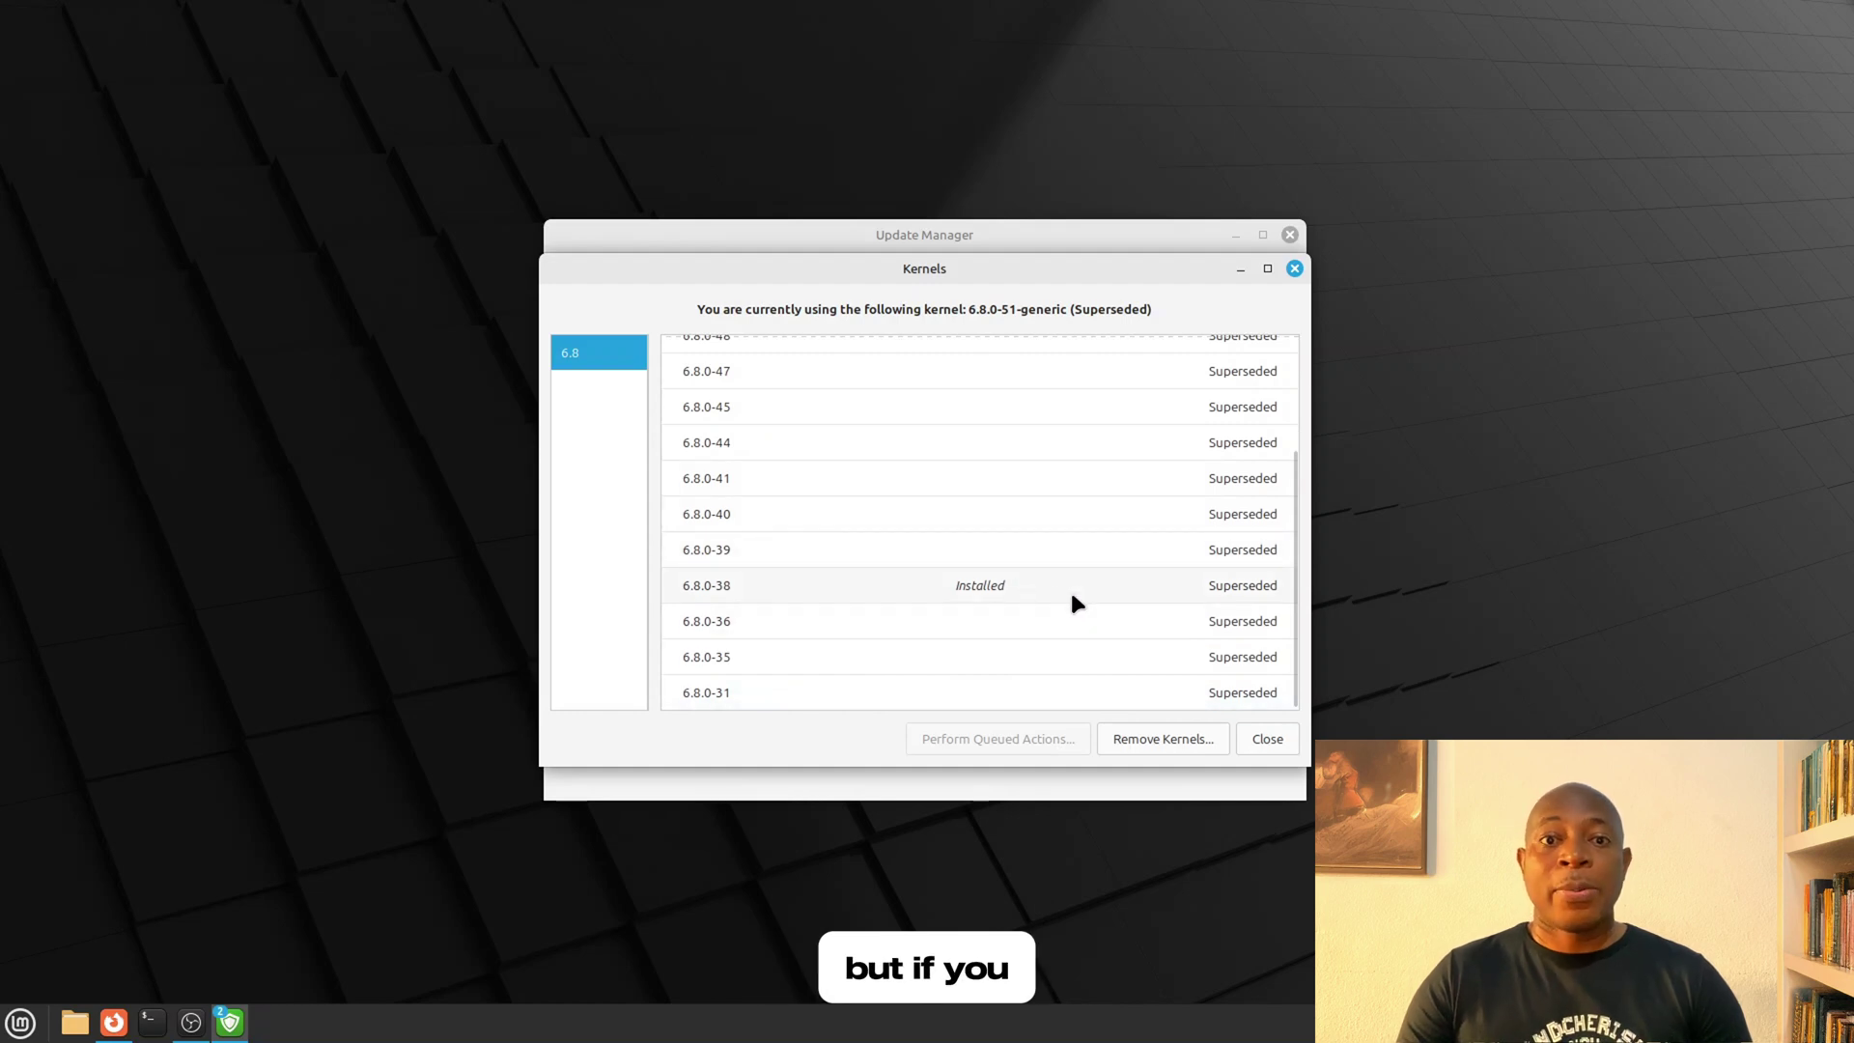
scroll(844, 570, up, 3)
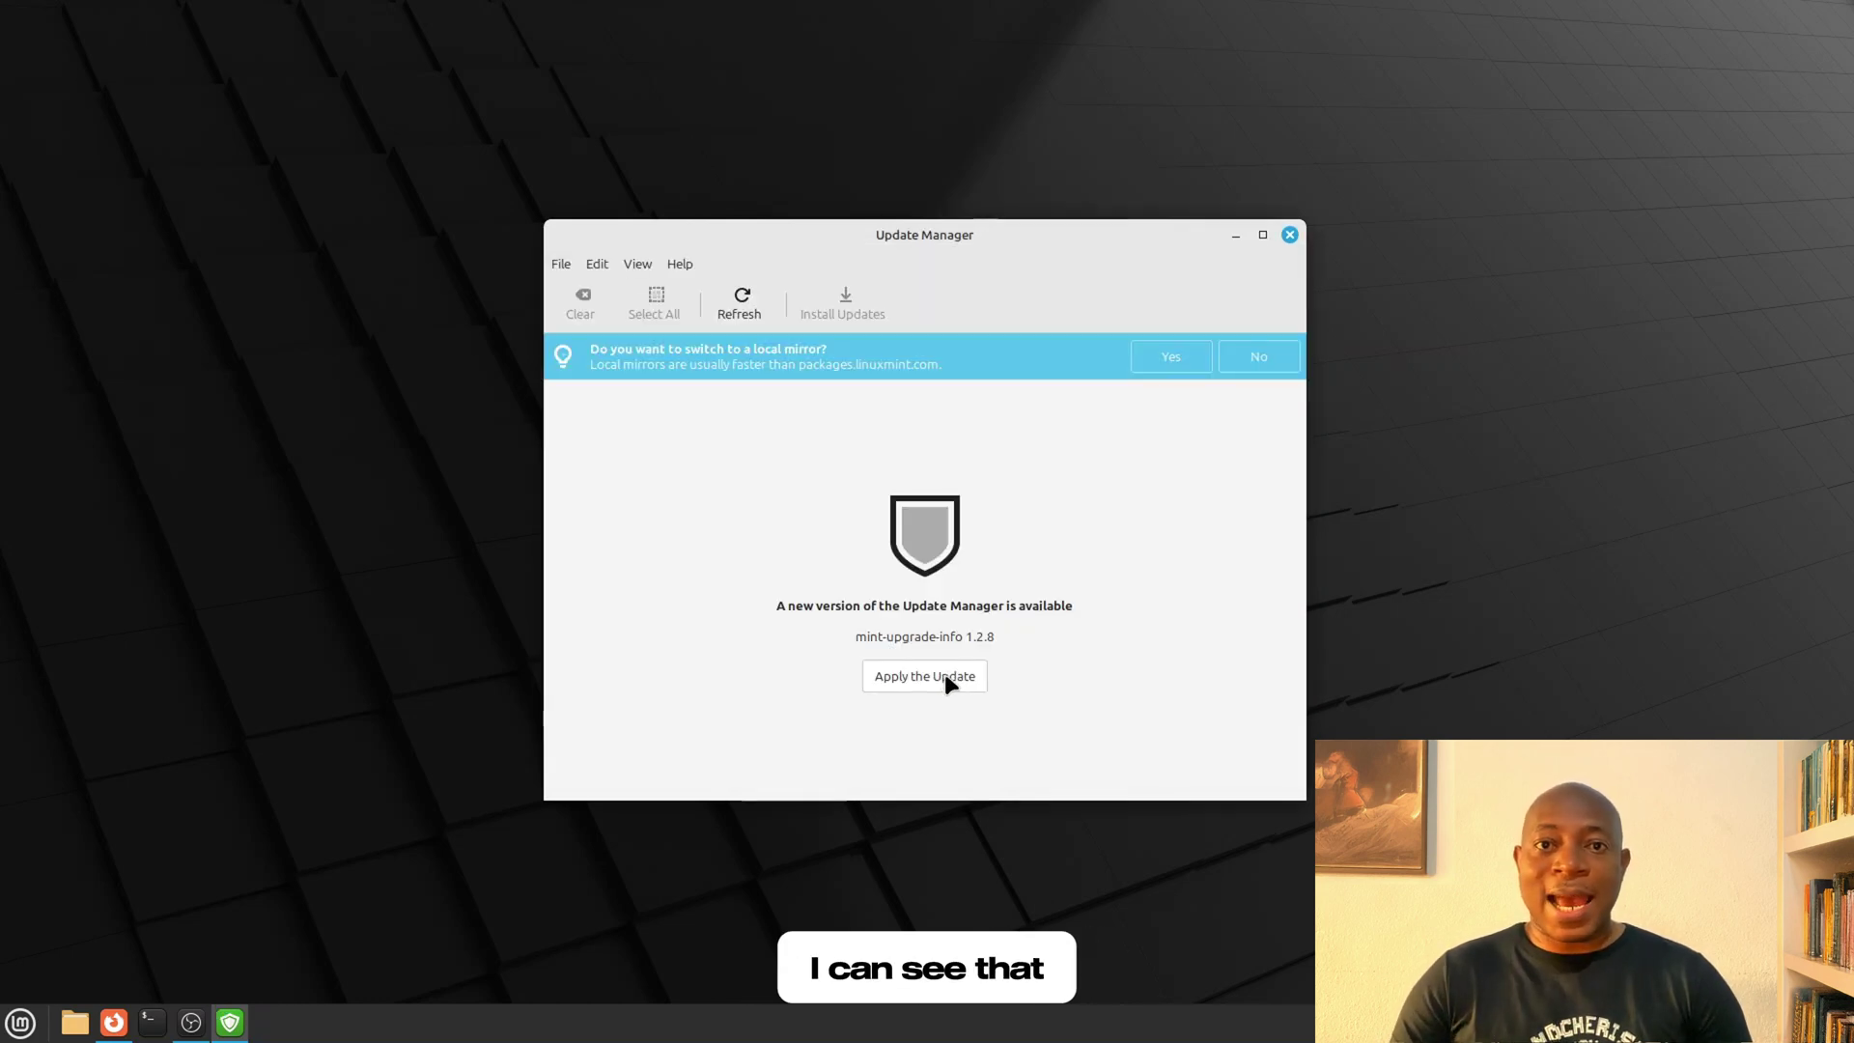
Step: Apply the Update Manager self-upgrade, authenticating with the administrator password
click(945, 676)
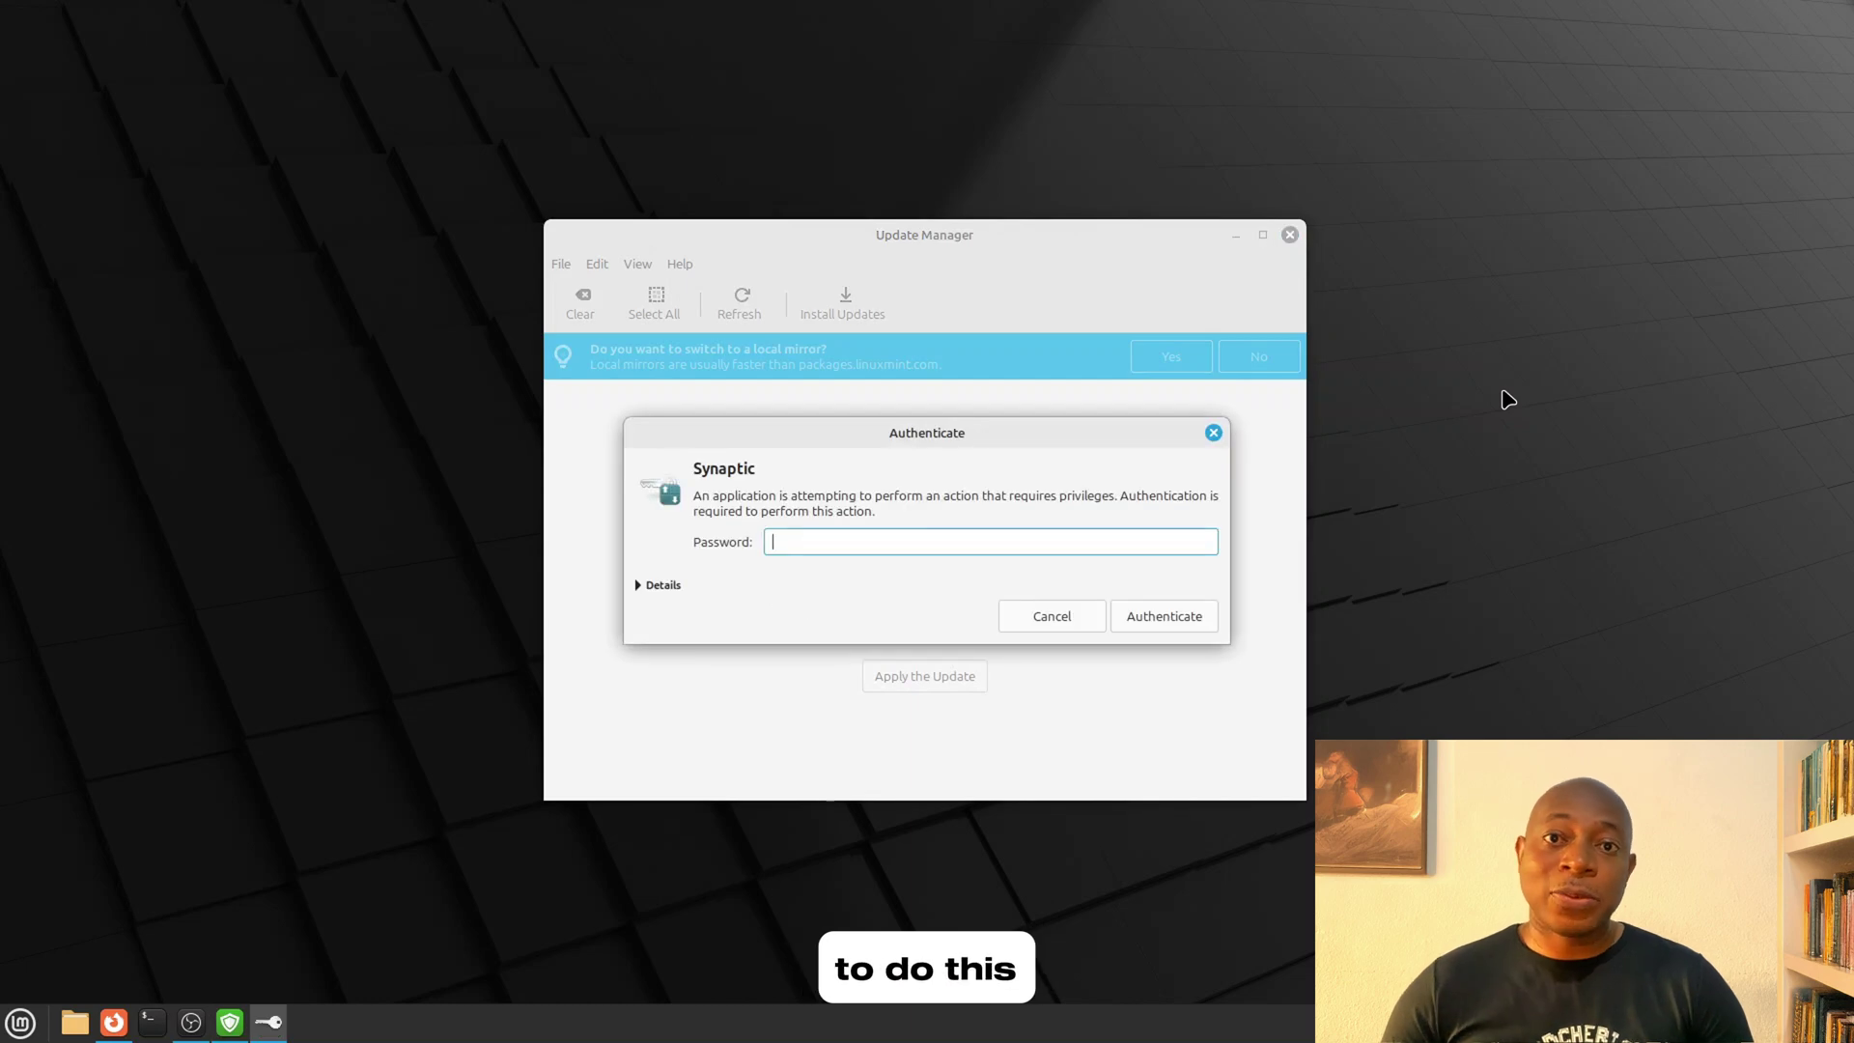
text(••)
key(BackSpace)
key(BackSpace)
text(••••••)
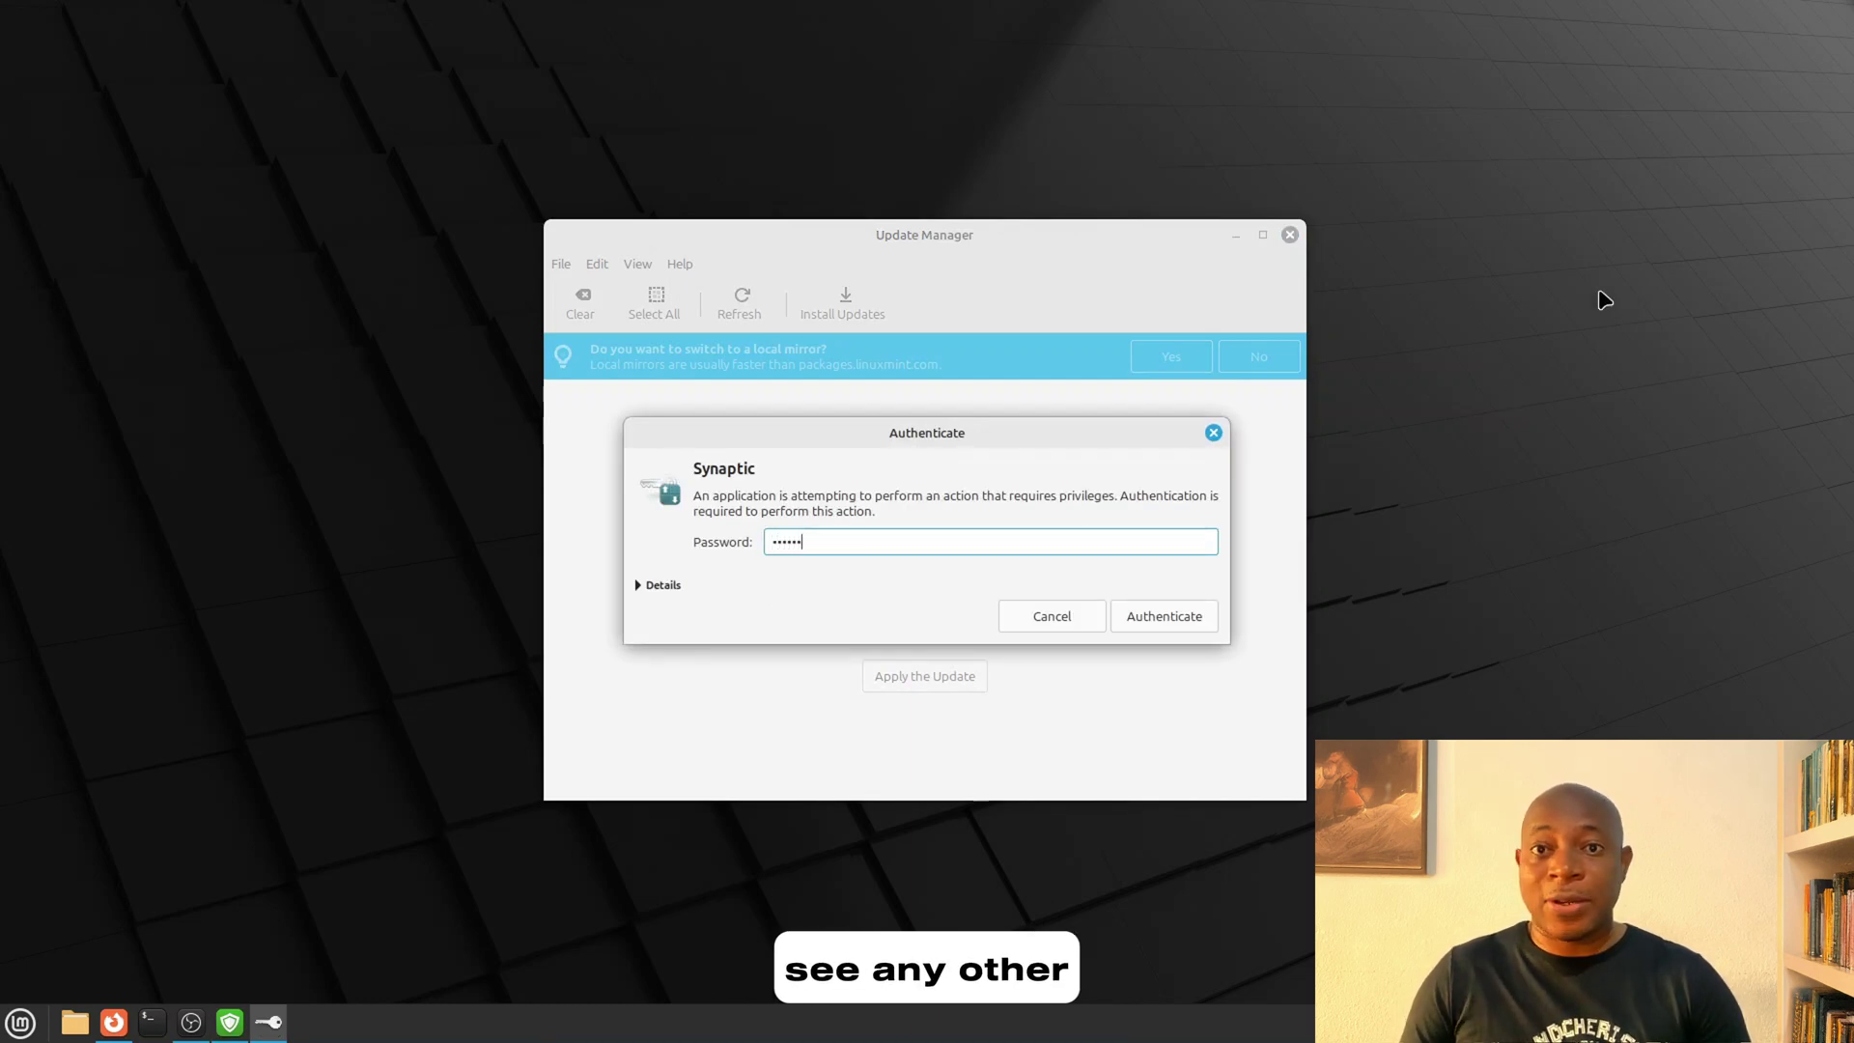
key(Return)
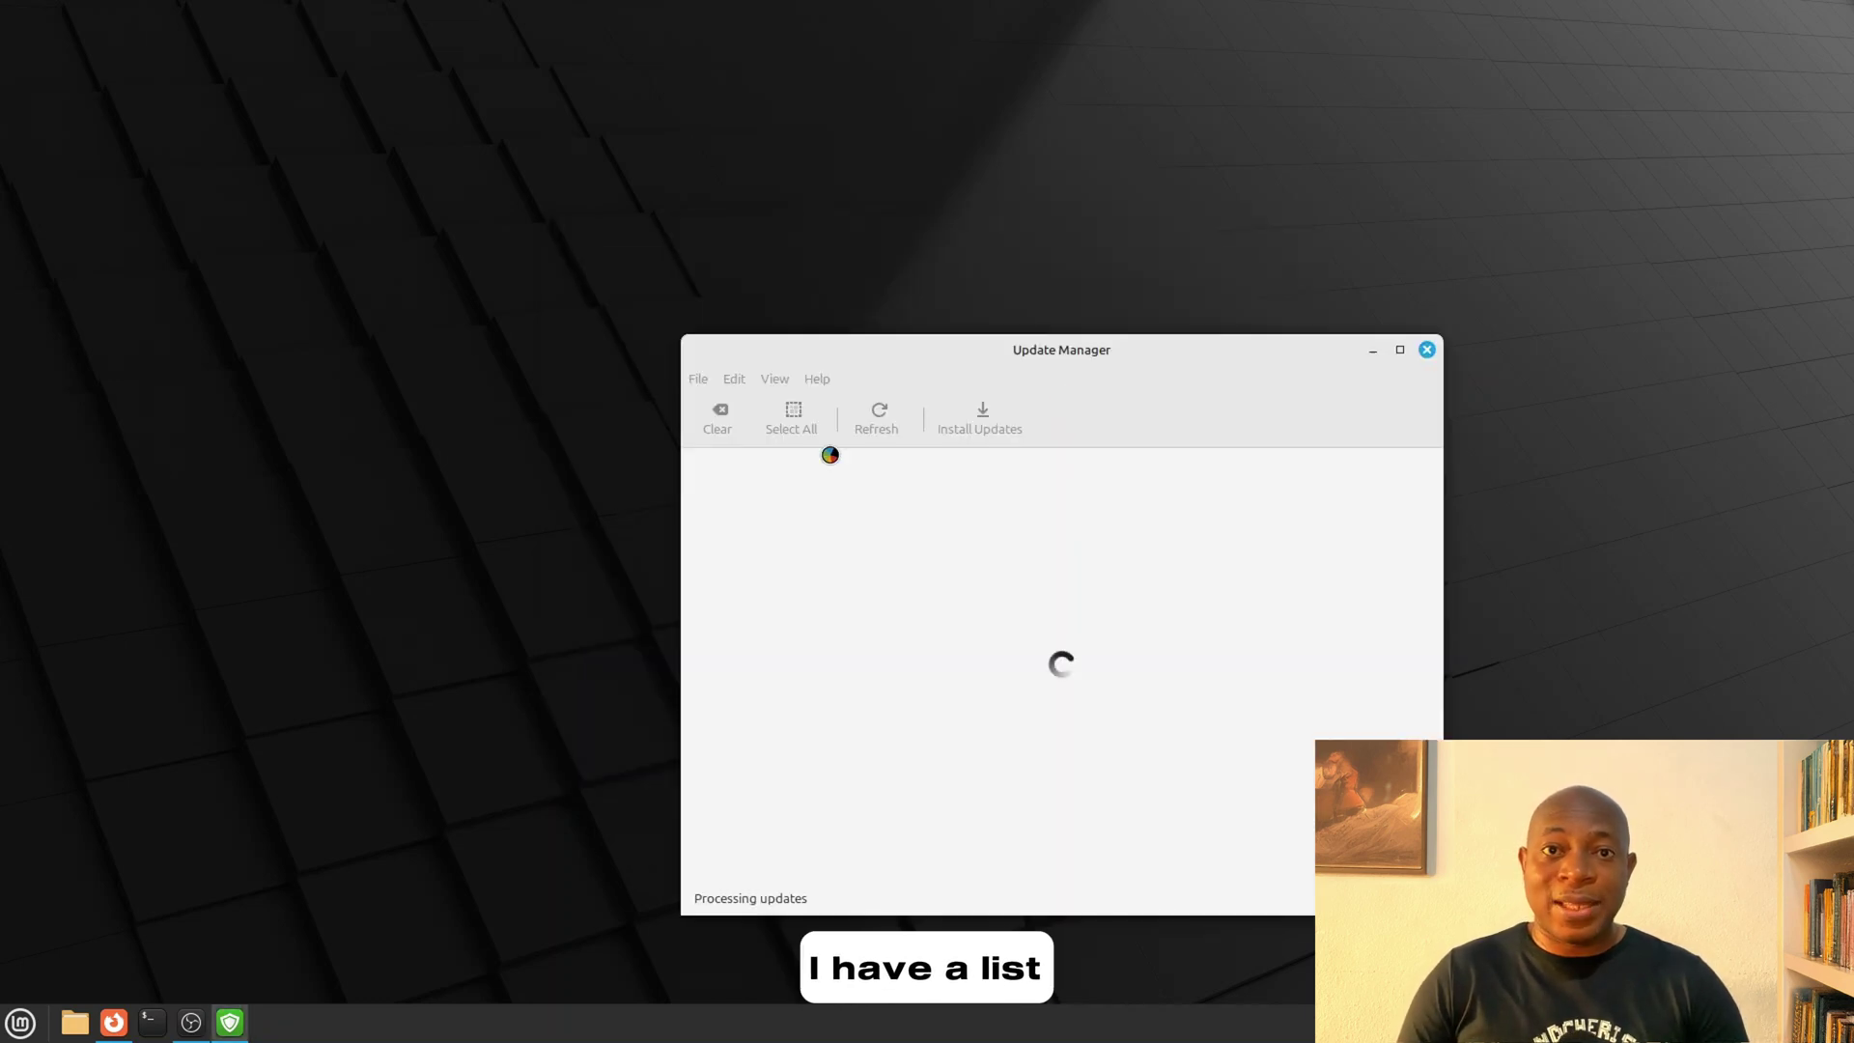
Step: Install the 58 selected updates, accepting the extra kernel and Flatpak packages
drag(941, 351, 896, 249)
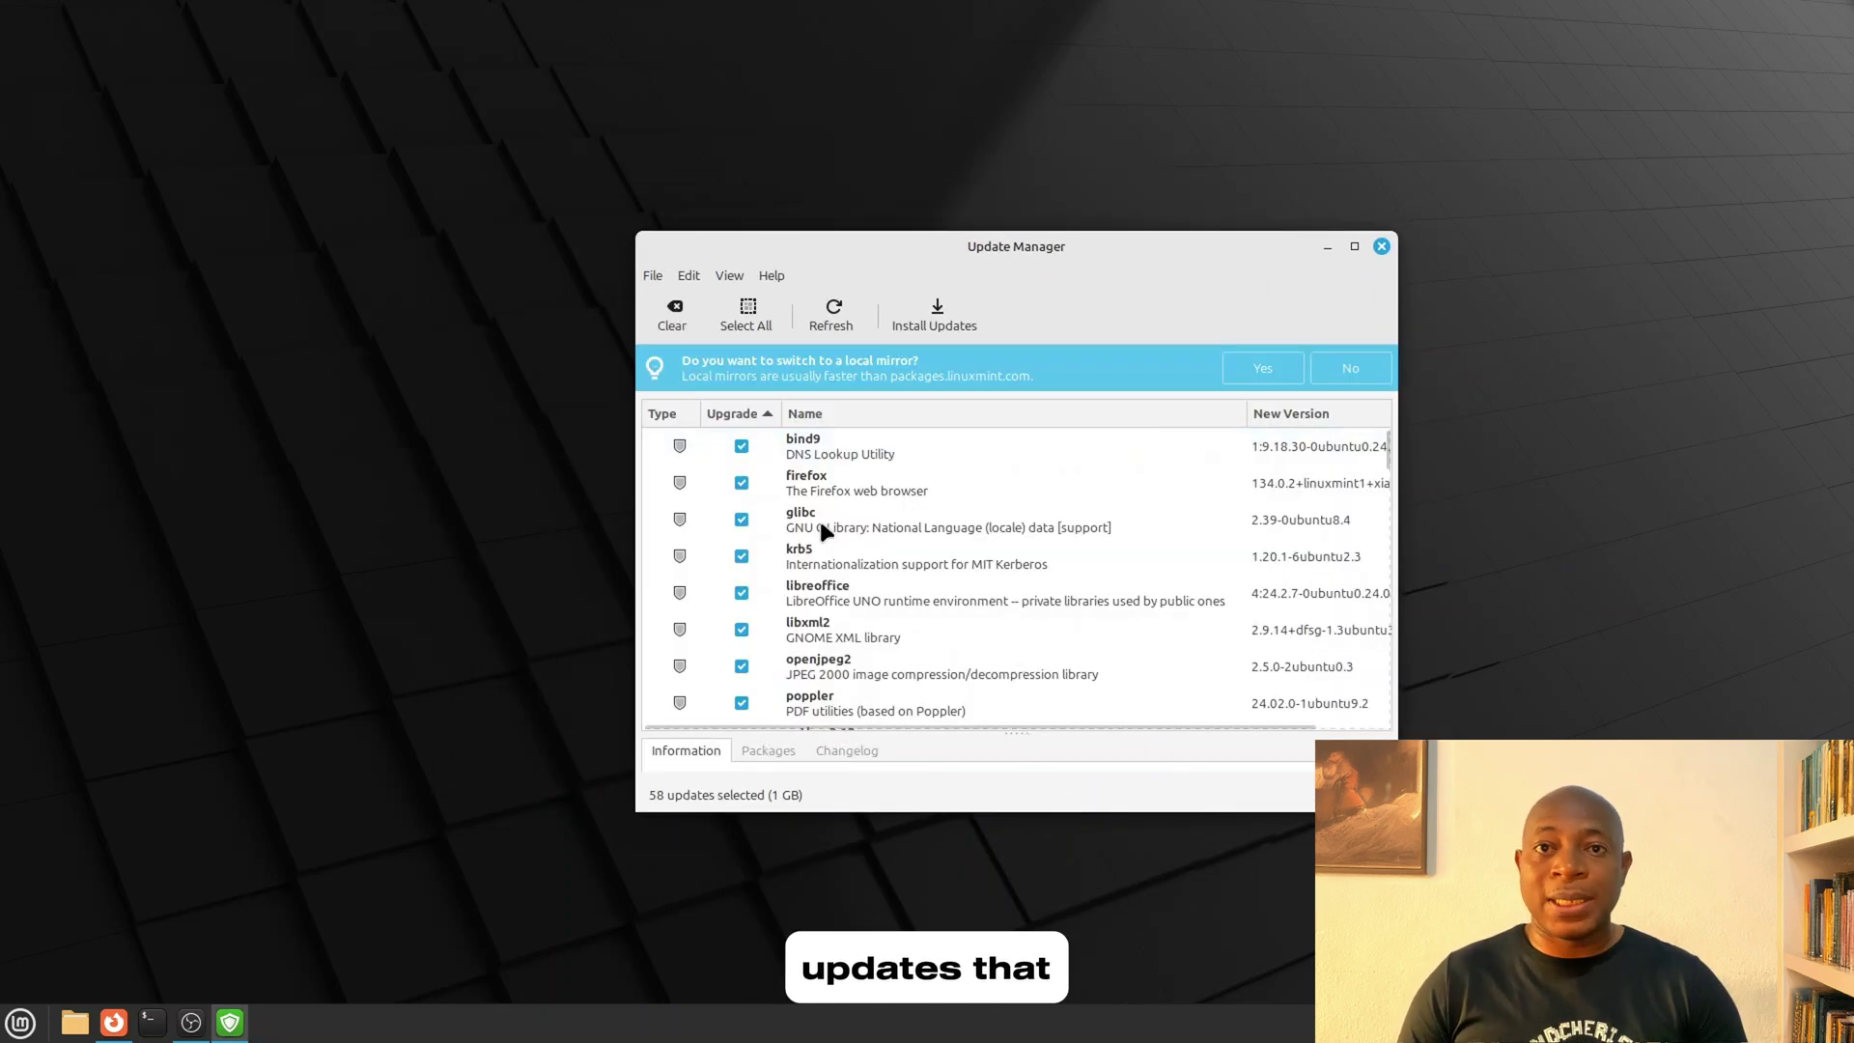
click(1317, 410)
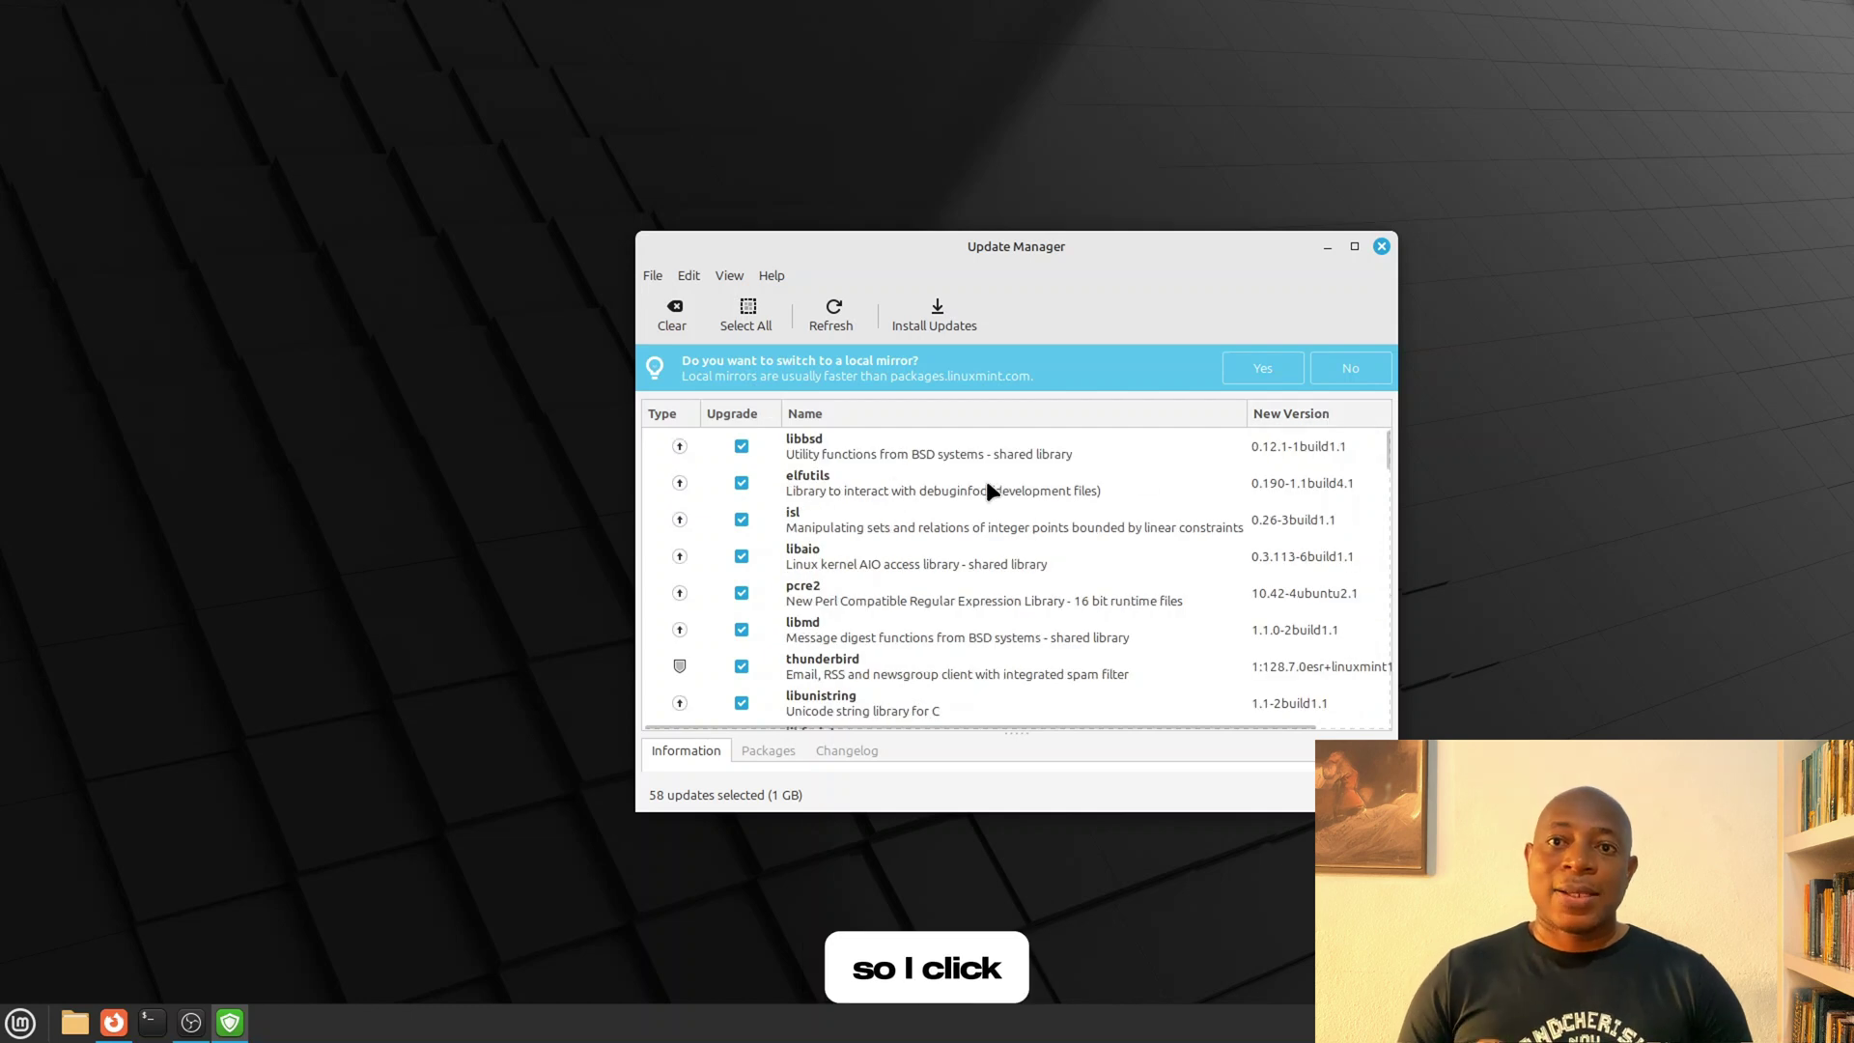
click(965, 315)
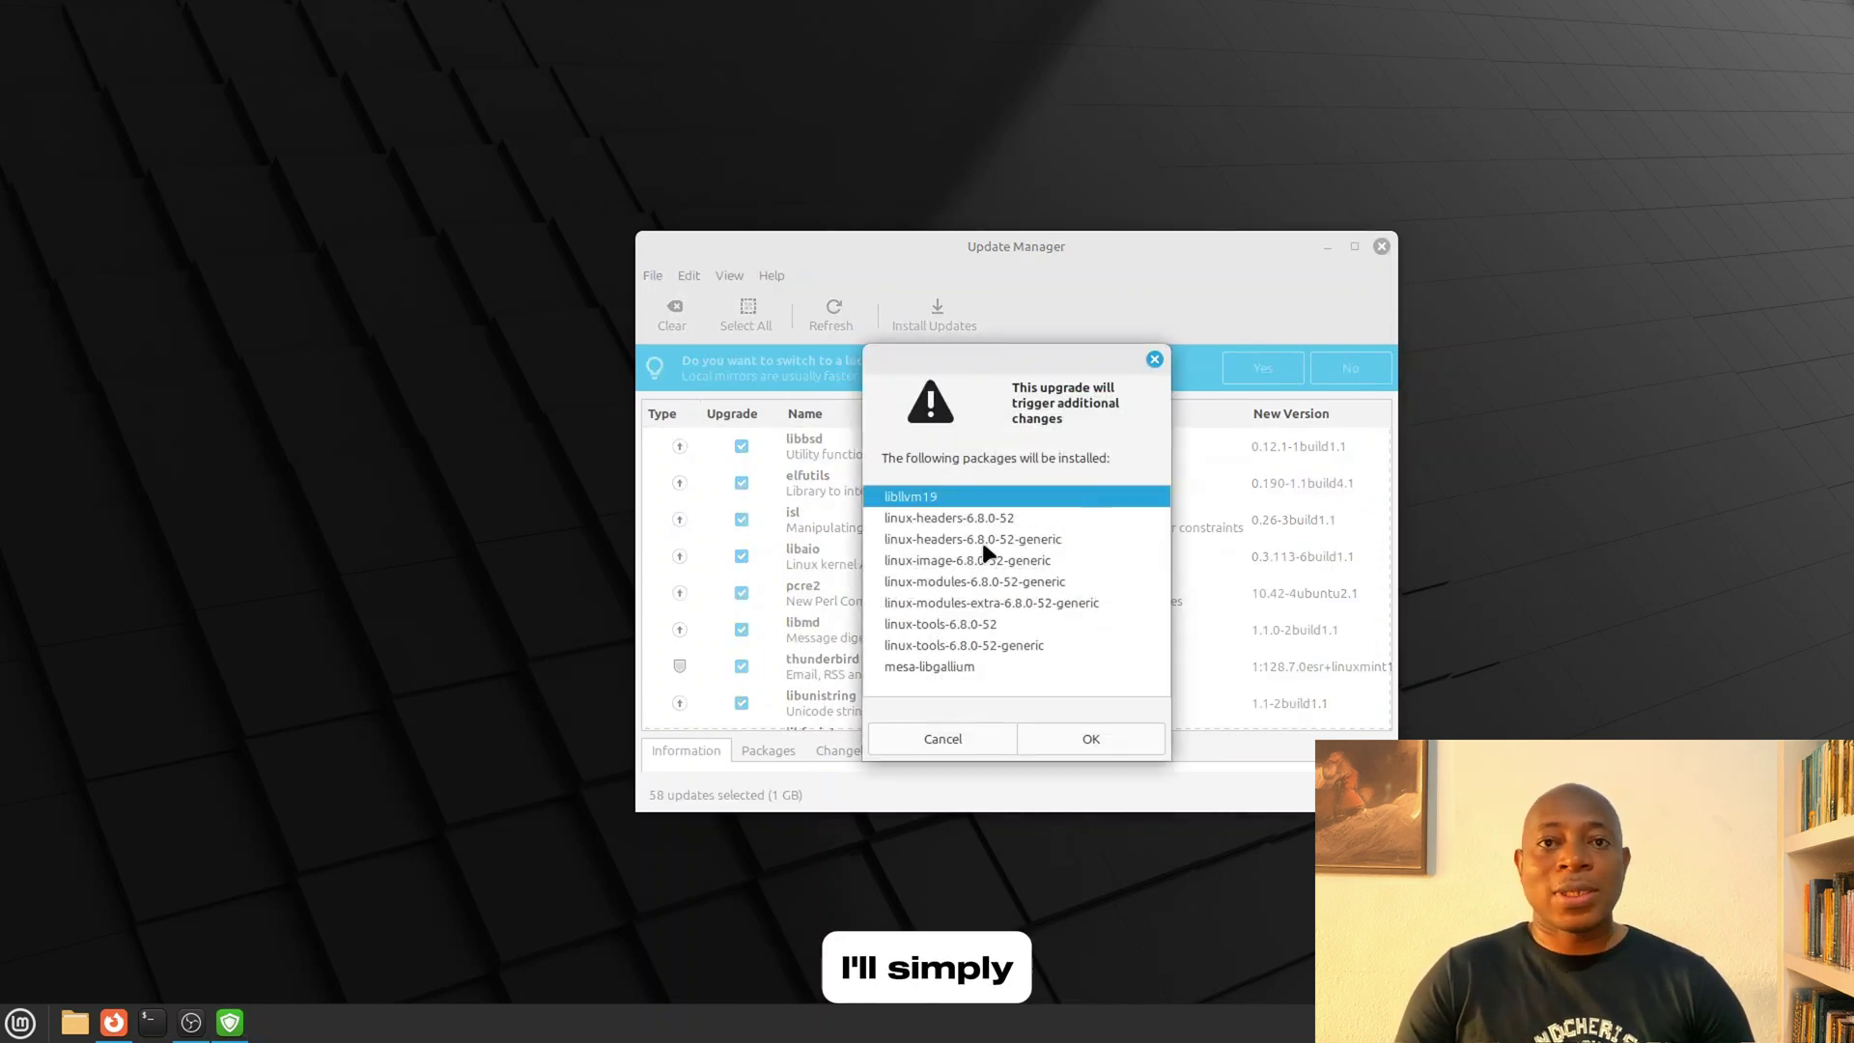
click(1096, 741)
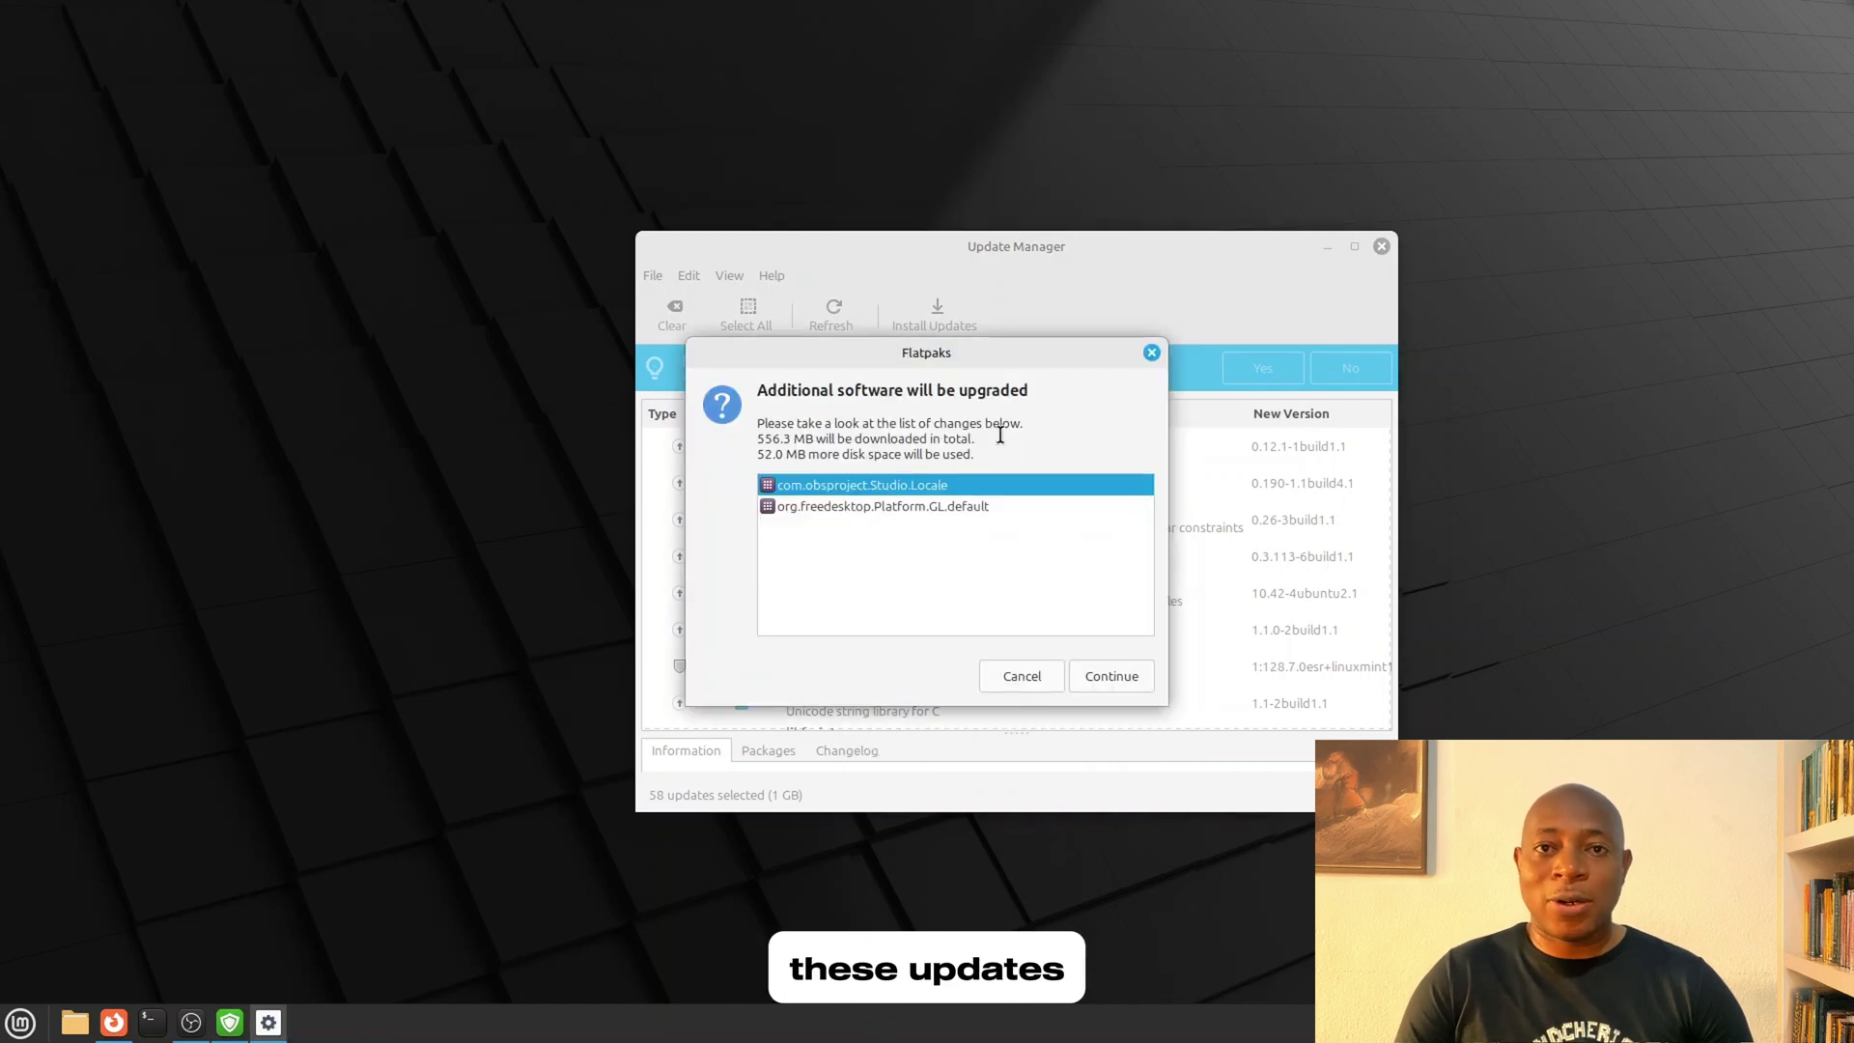
click(1074, 673)
text(*****)
key(Return)
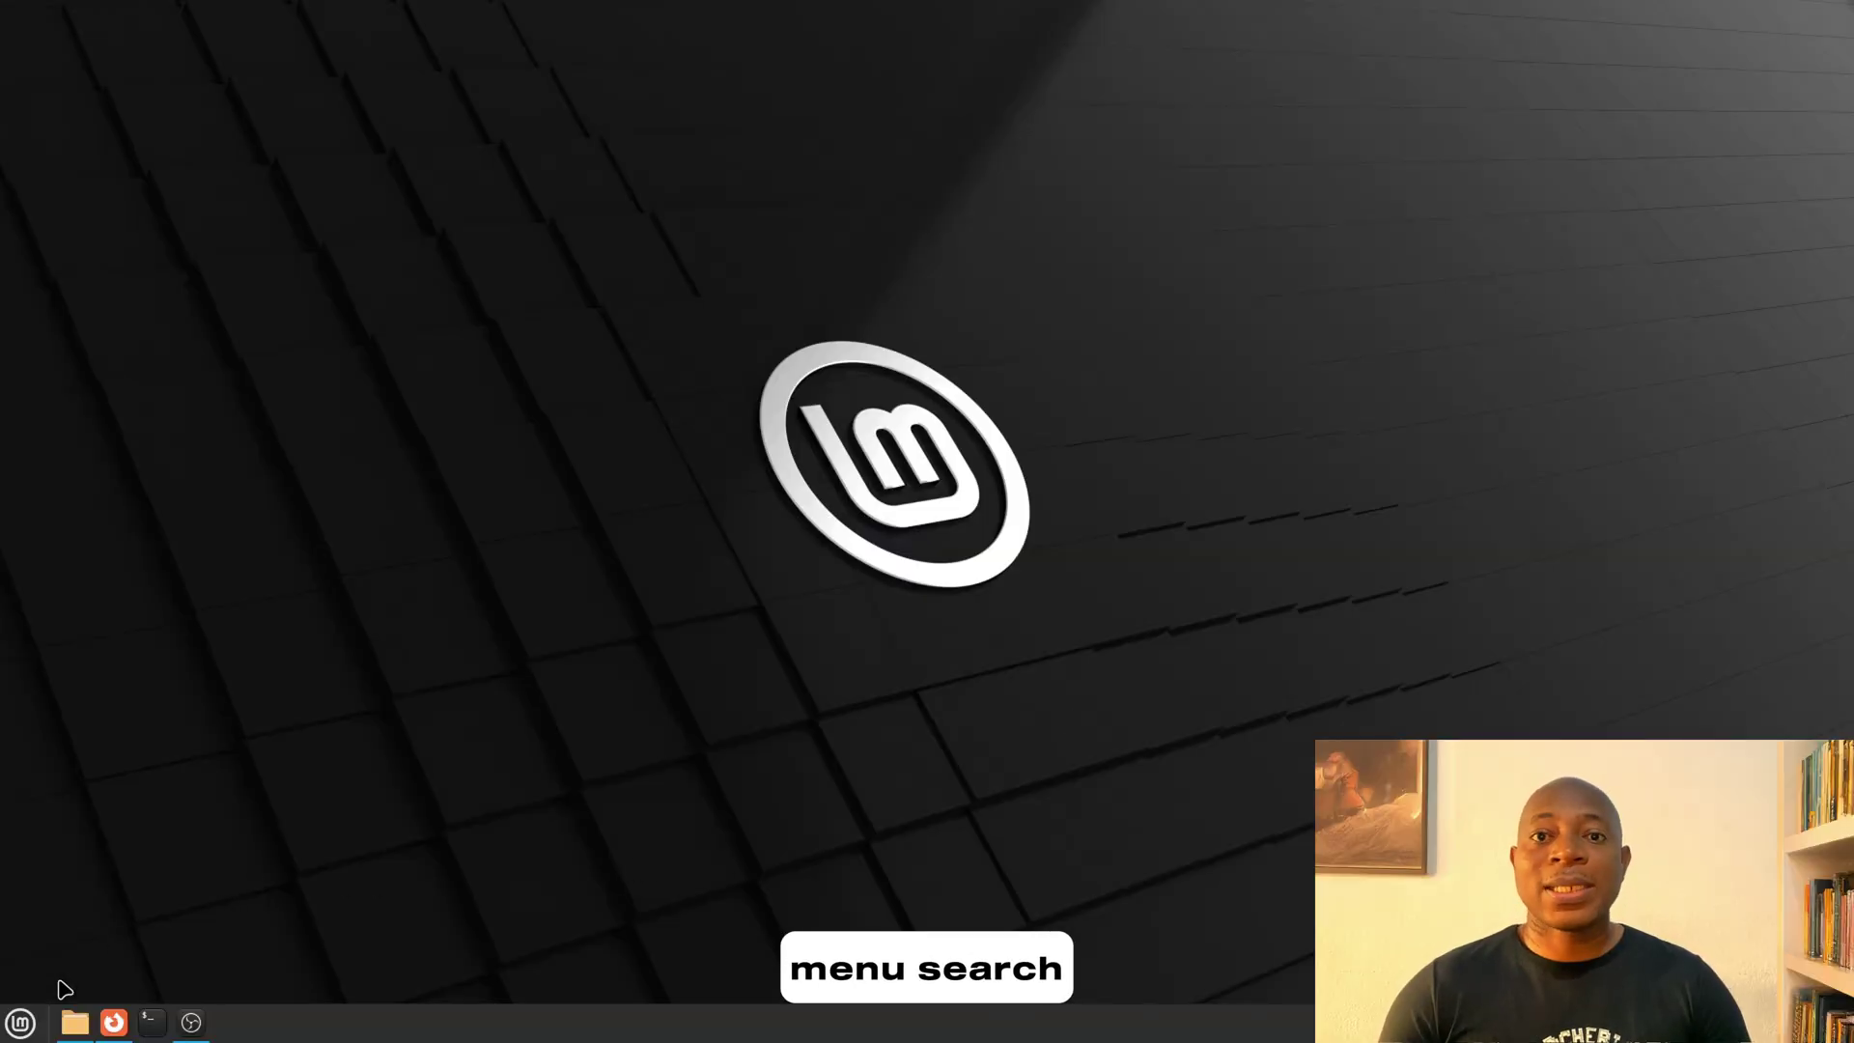
Step: Launch Driver Manager from a menu search for 'driver' to check for needed drivers
click(21, 1021)
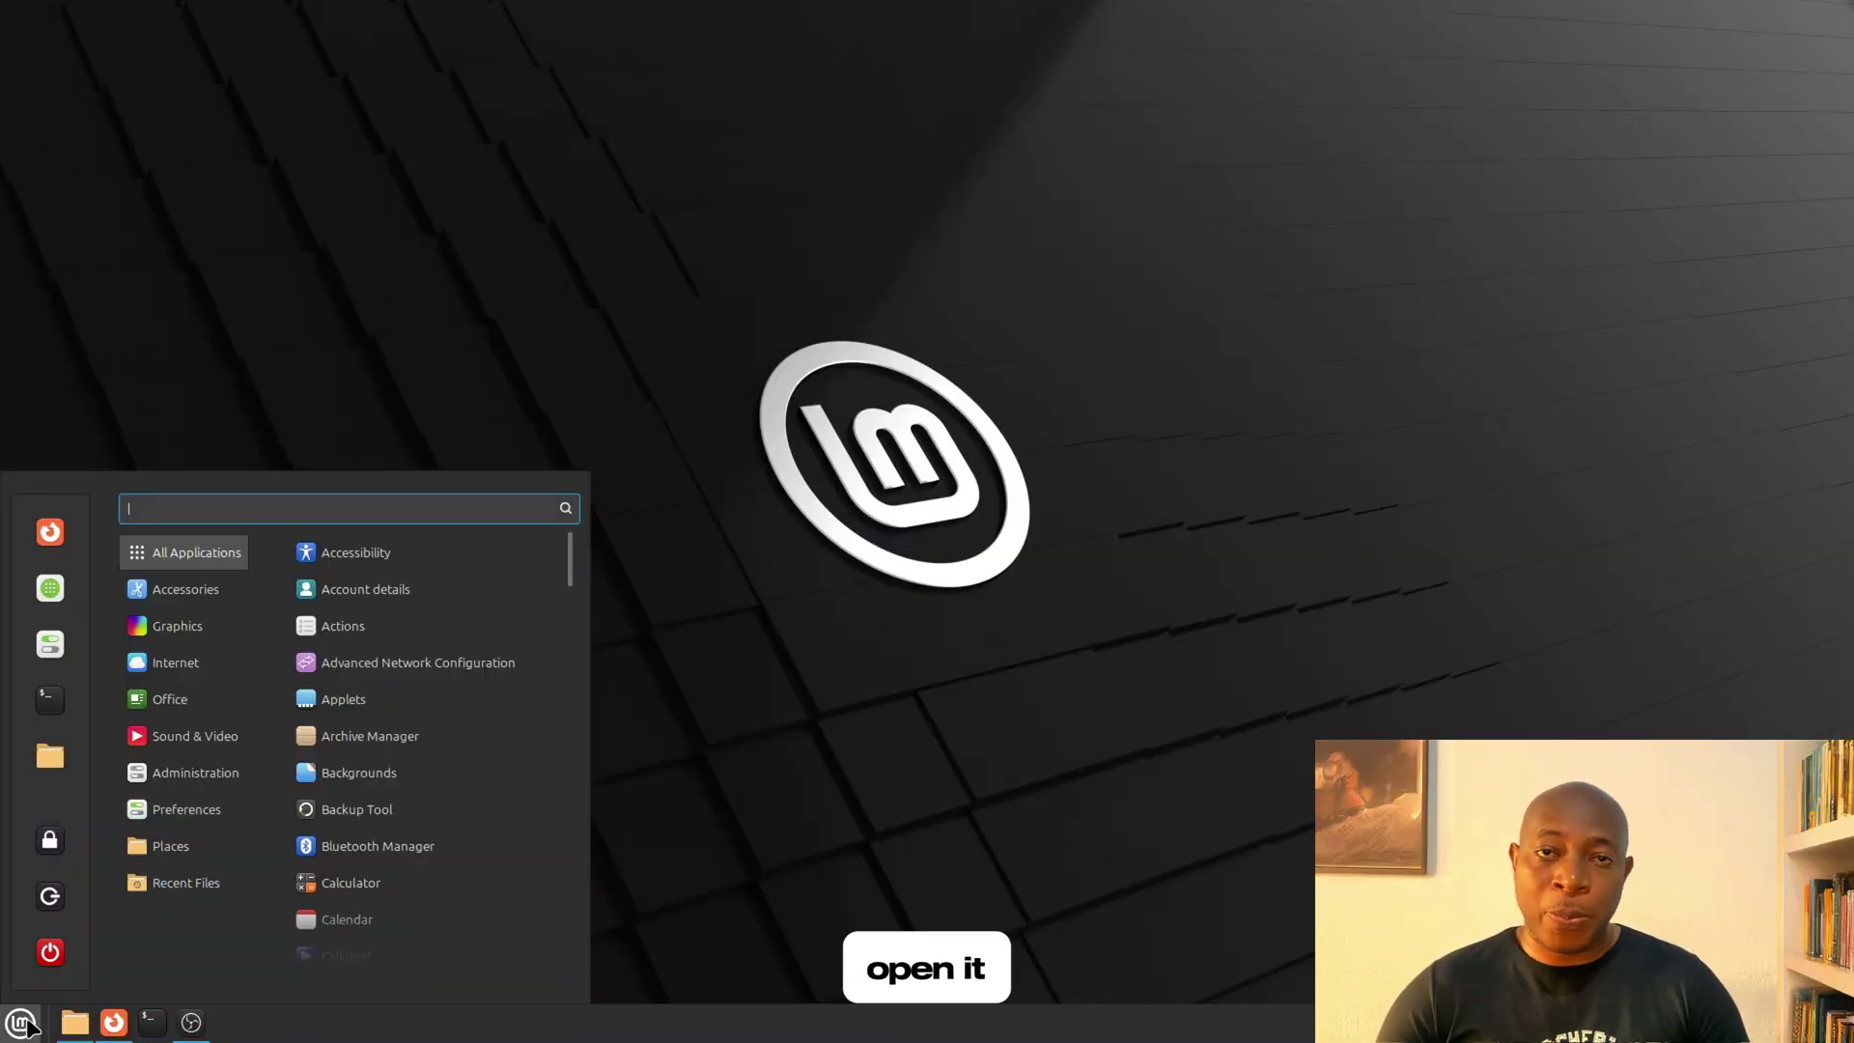
text(driver)
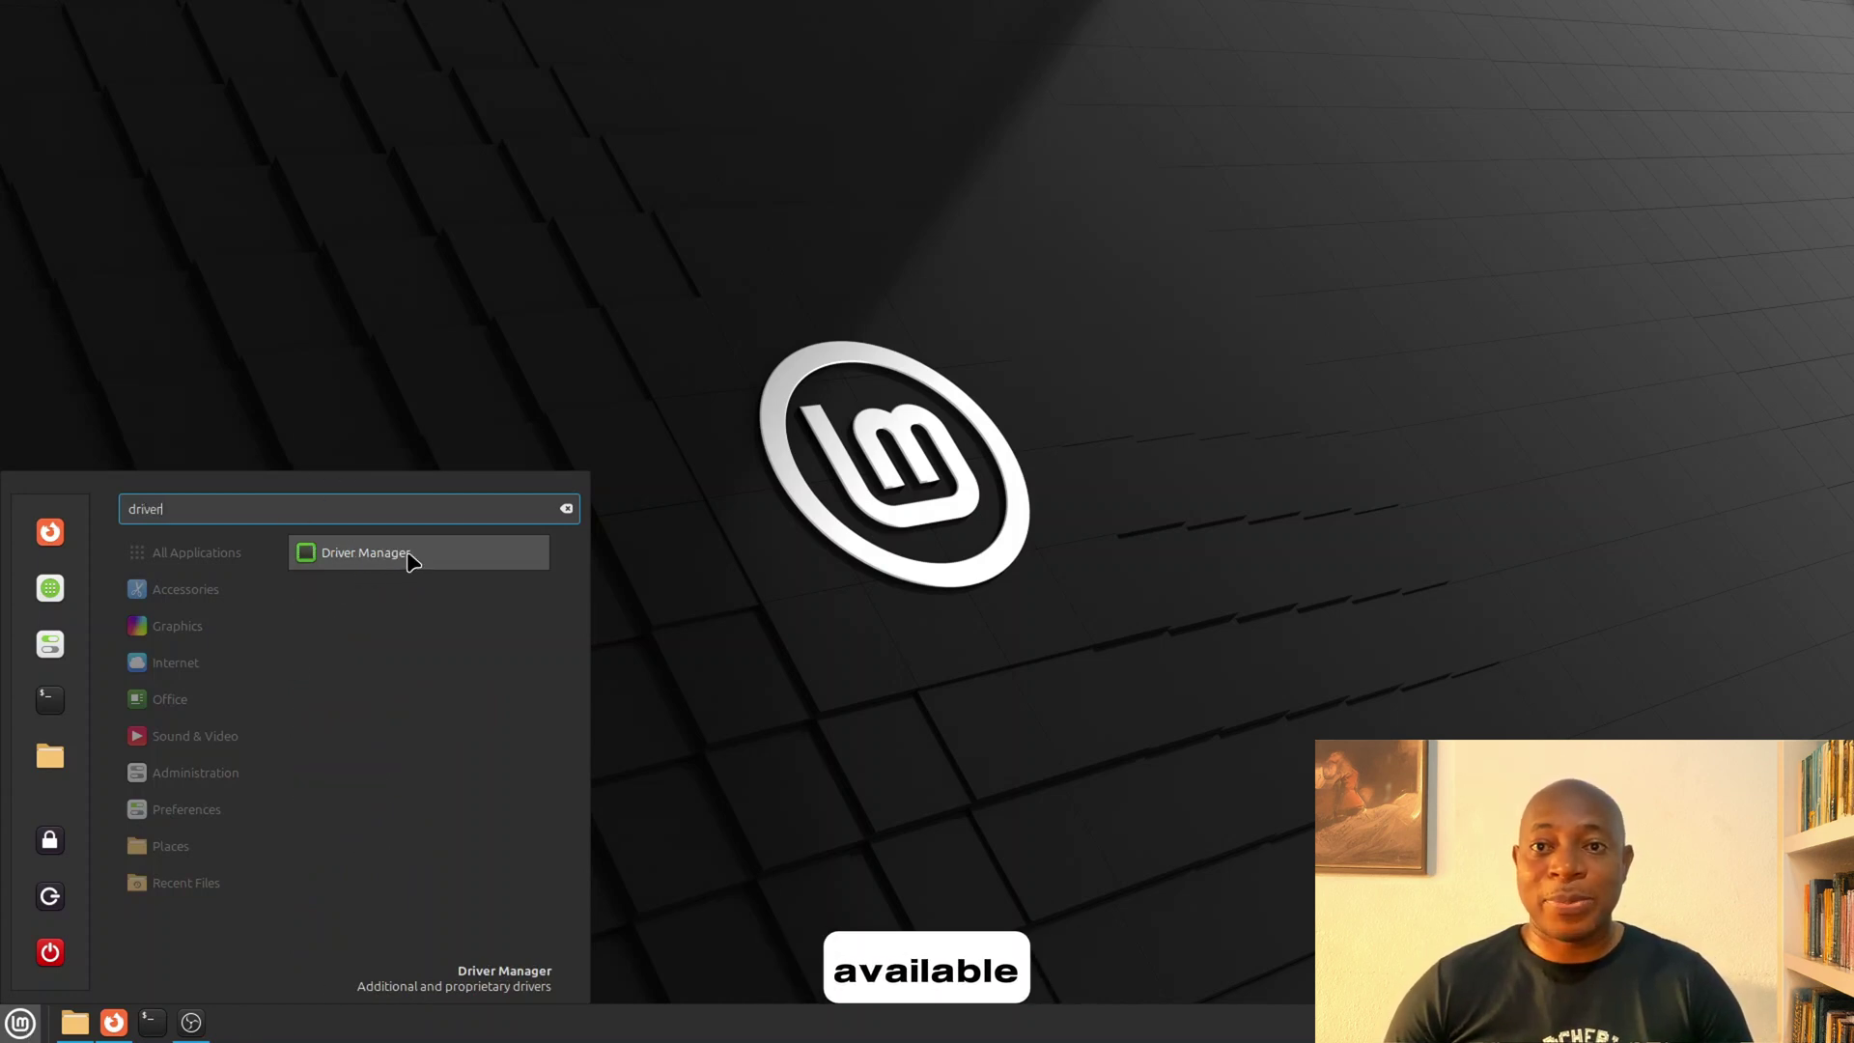
click(447, 562)
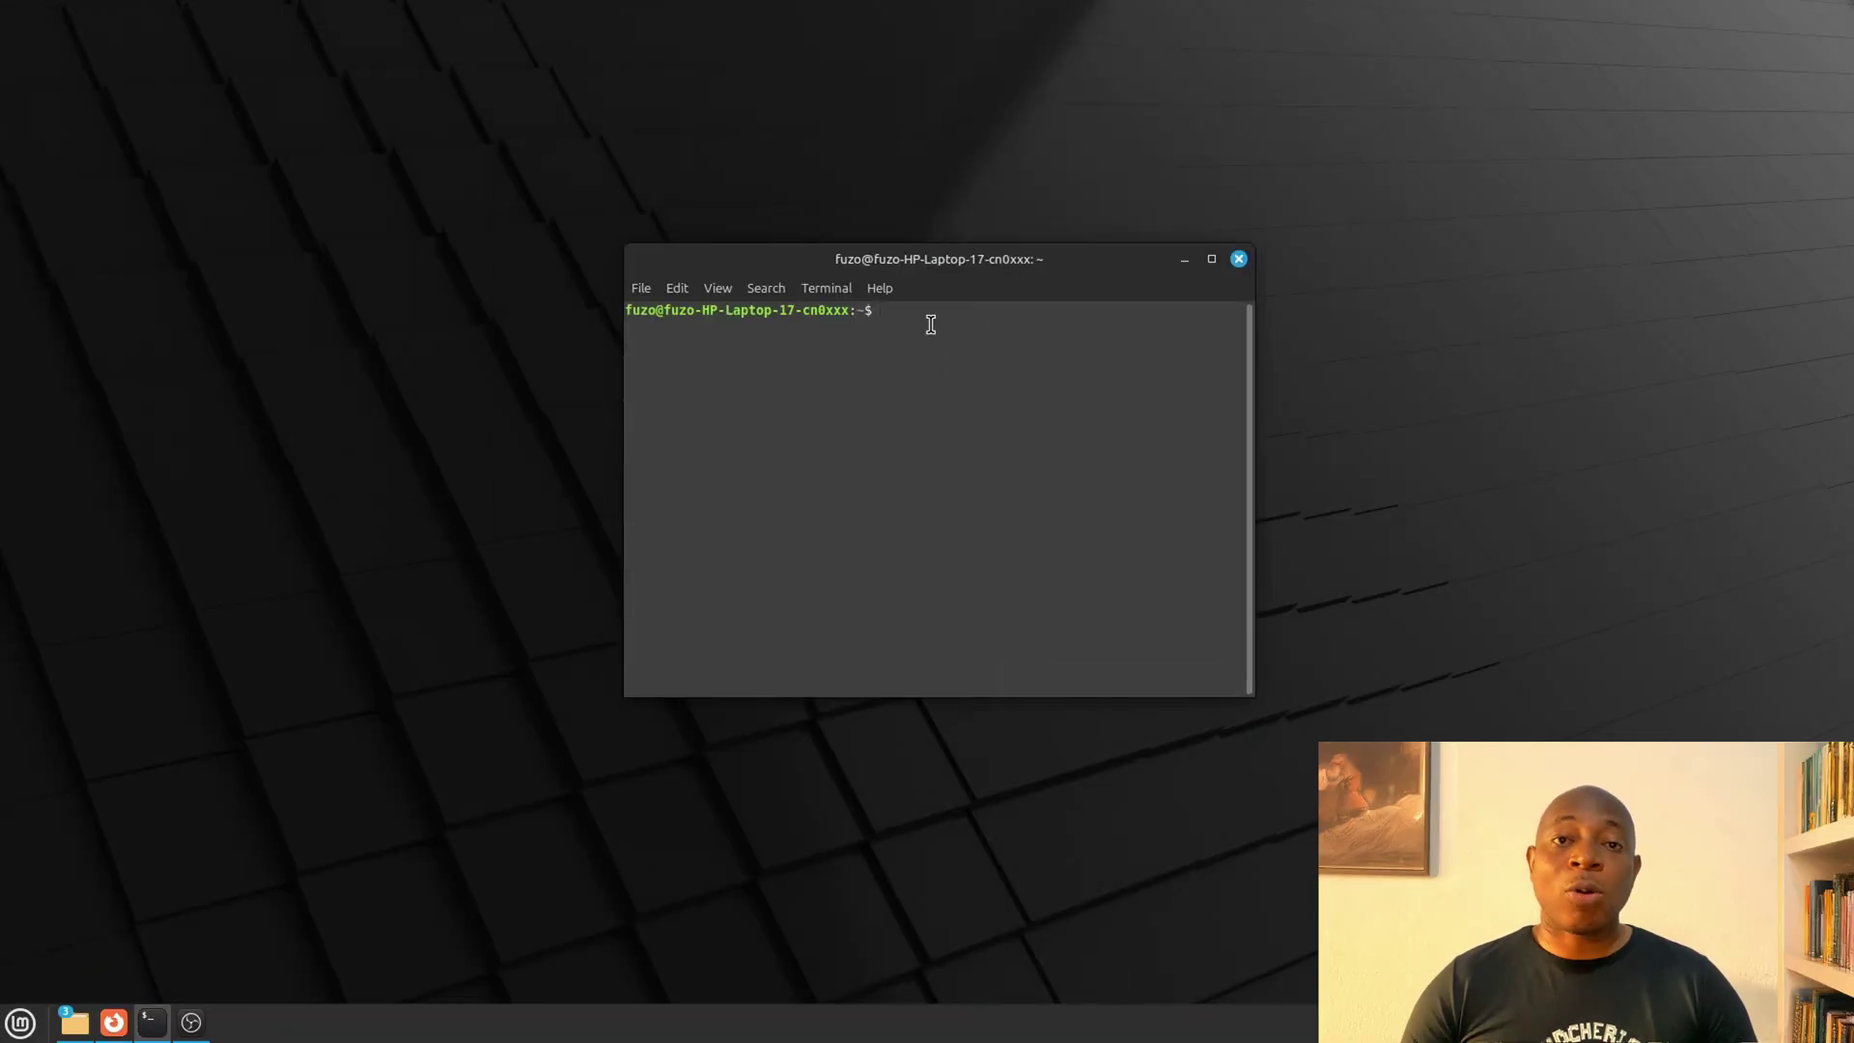
Step: Run sudo apt install mint-meta-codecs -y, supplying the sudo password
text(sudo apt install mint-meta-codecs -y)
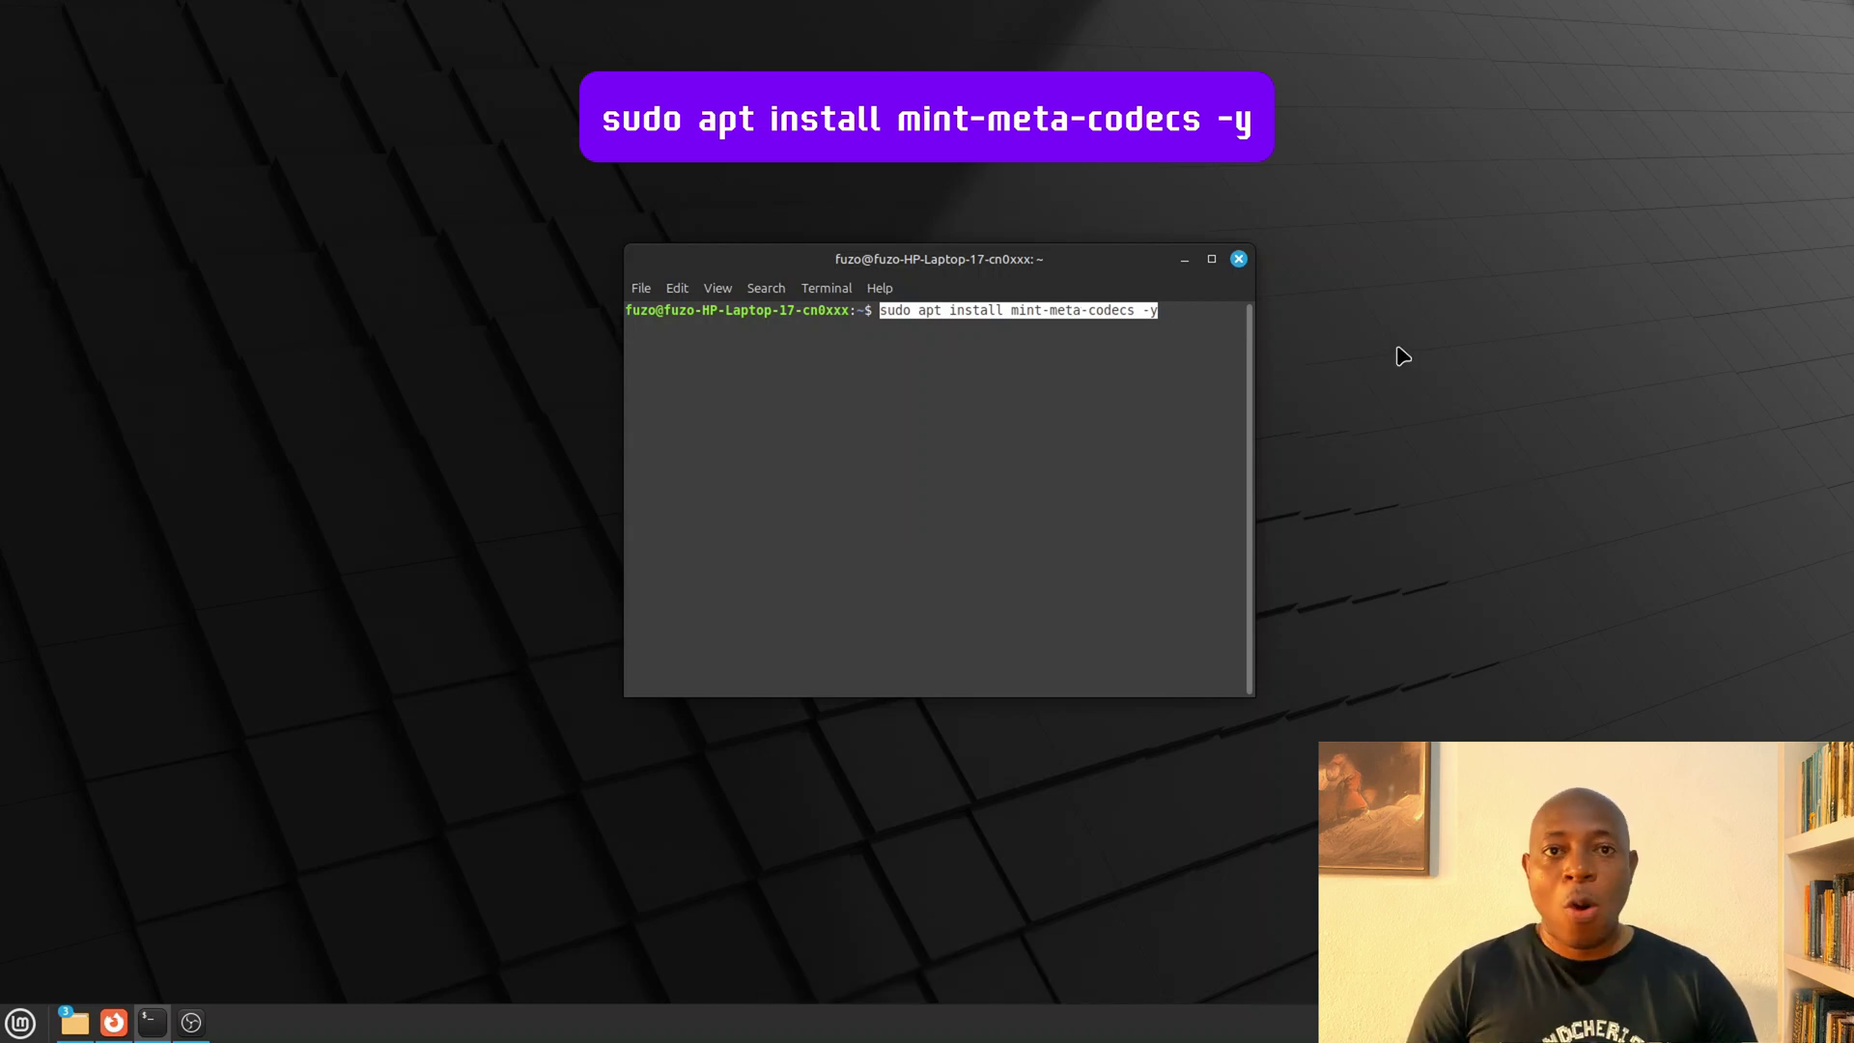
key(Return)
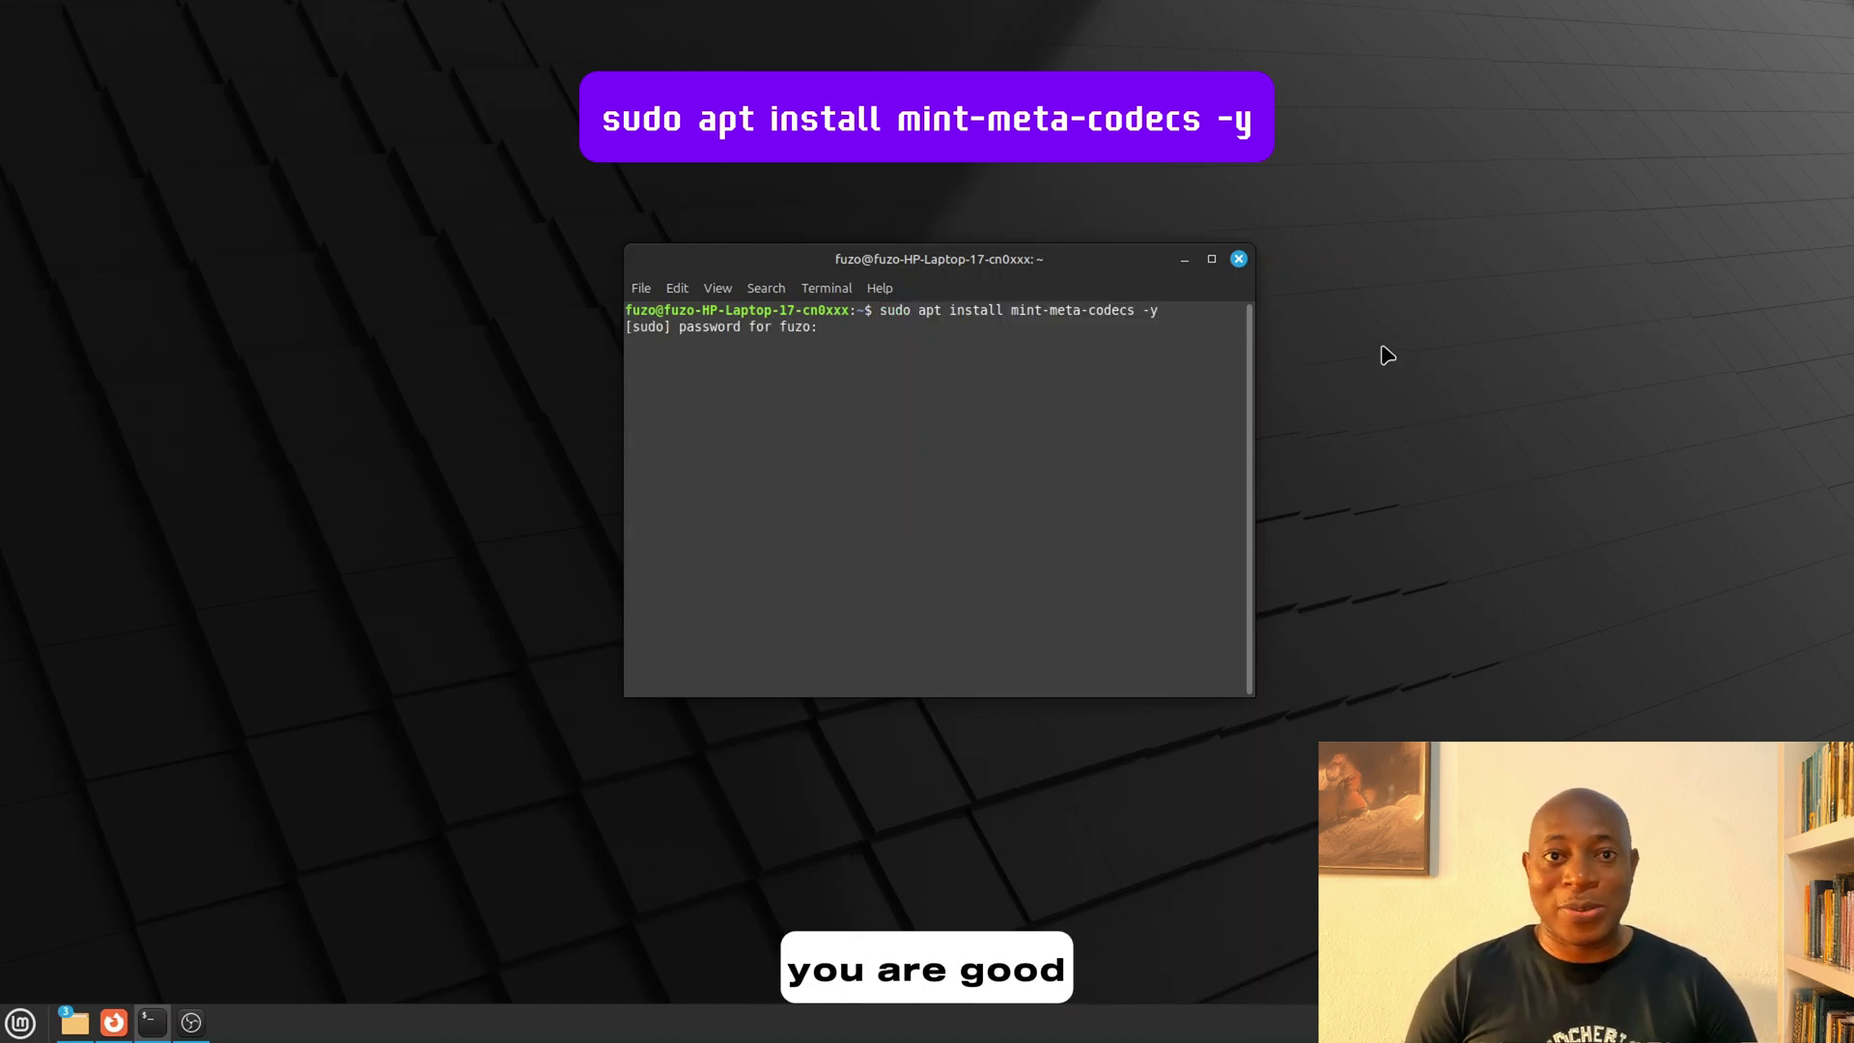
text(******)
key(Return)
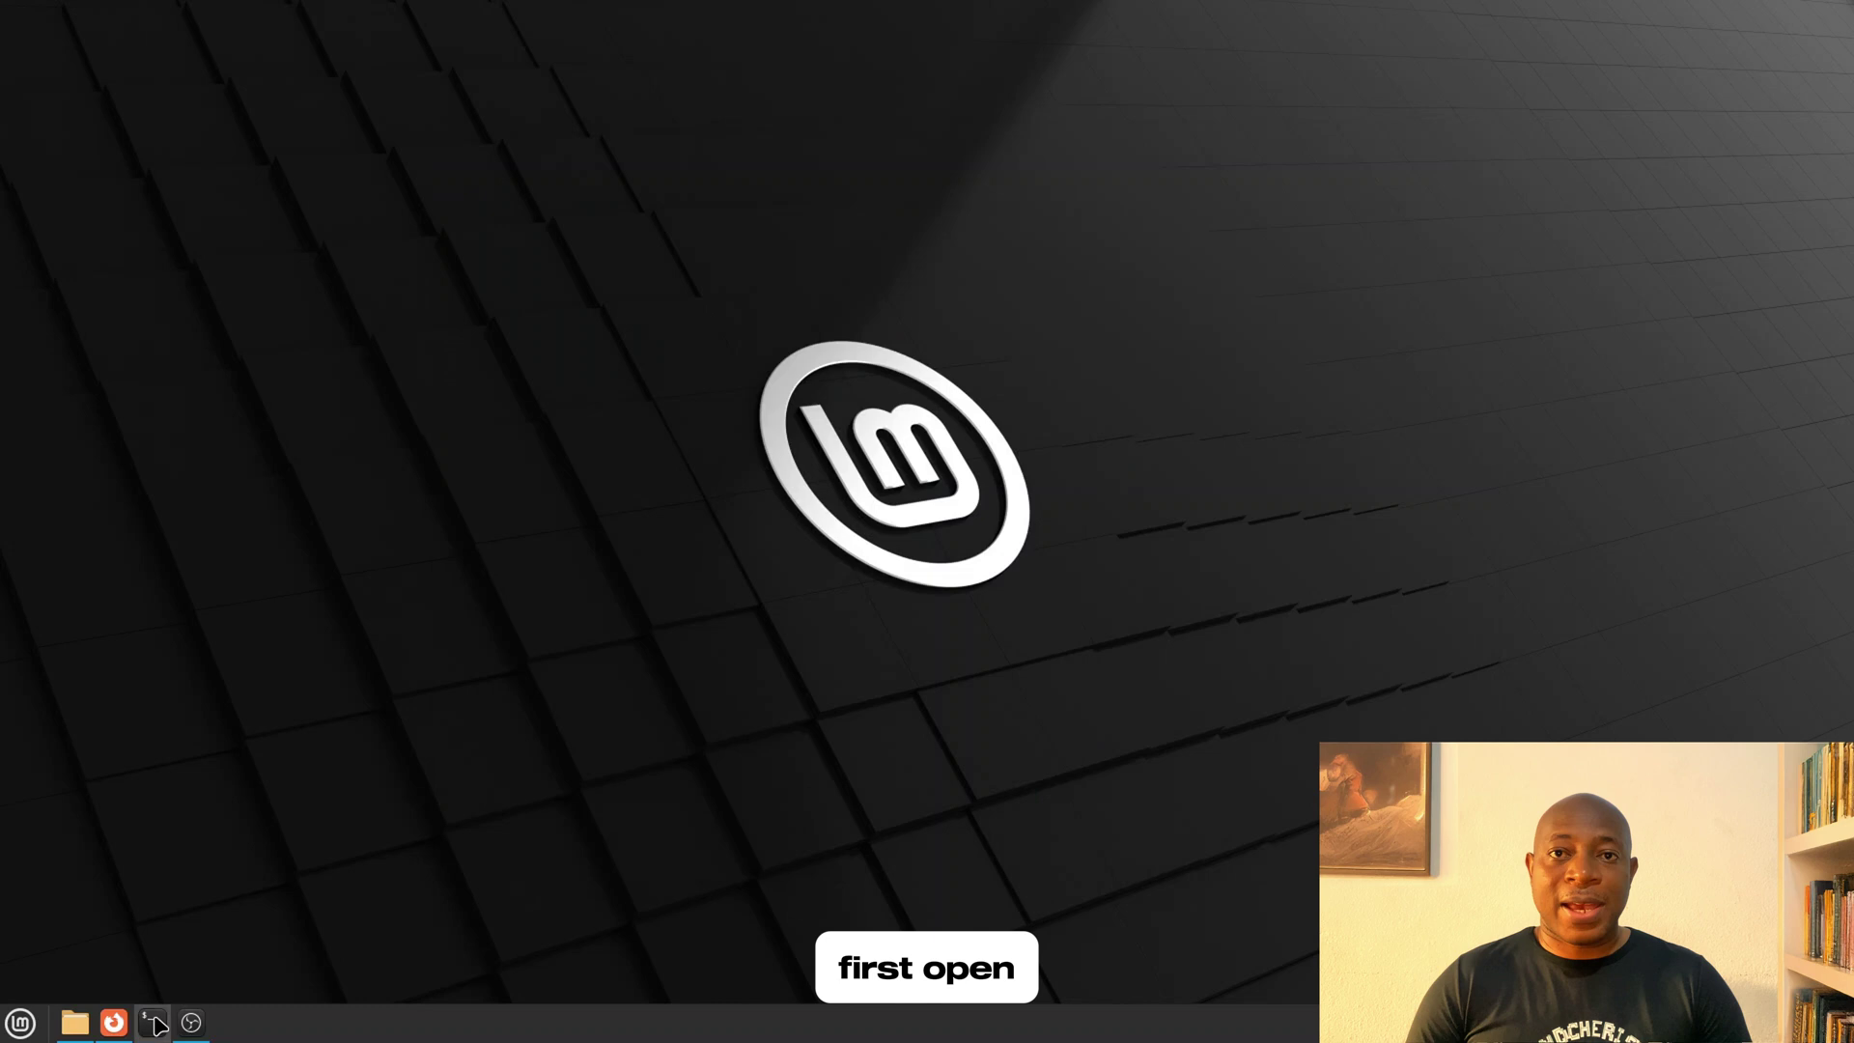
Step: Open a terminal and edit /etc/sysctl.conf in nano as administrator
click(152, 1021)
drag(773, 49, 1184, 241)
right_click(997, 300)
click(1070, 422)
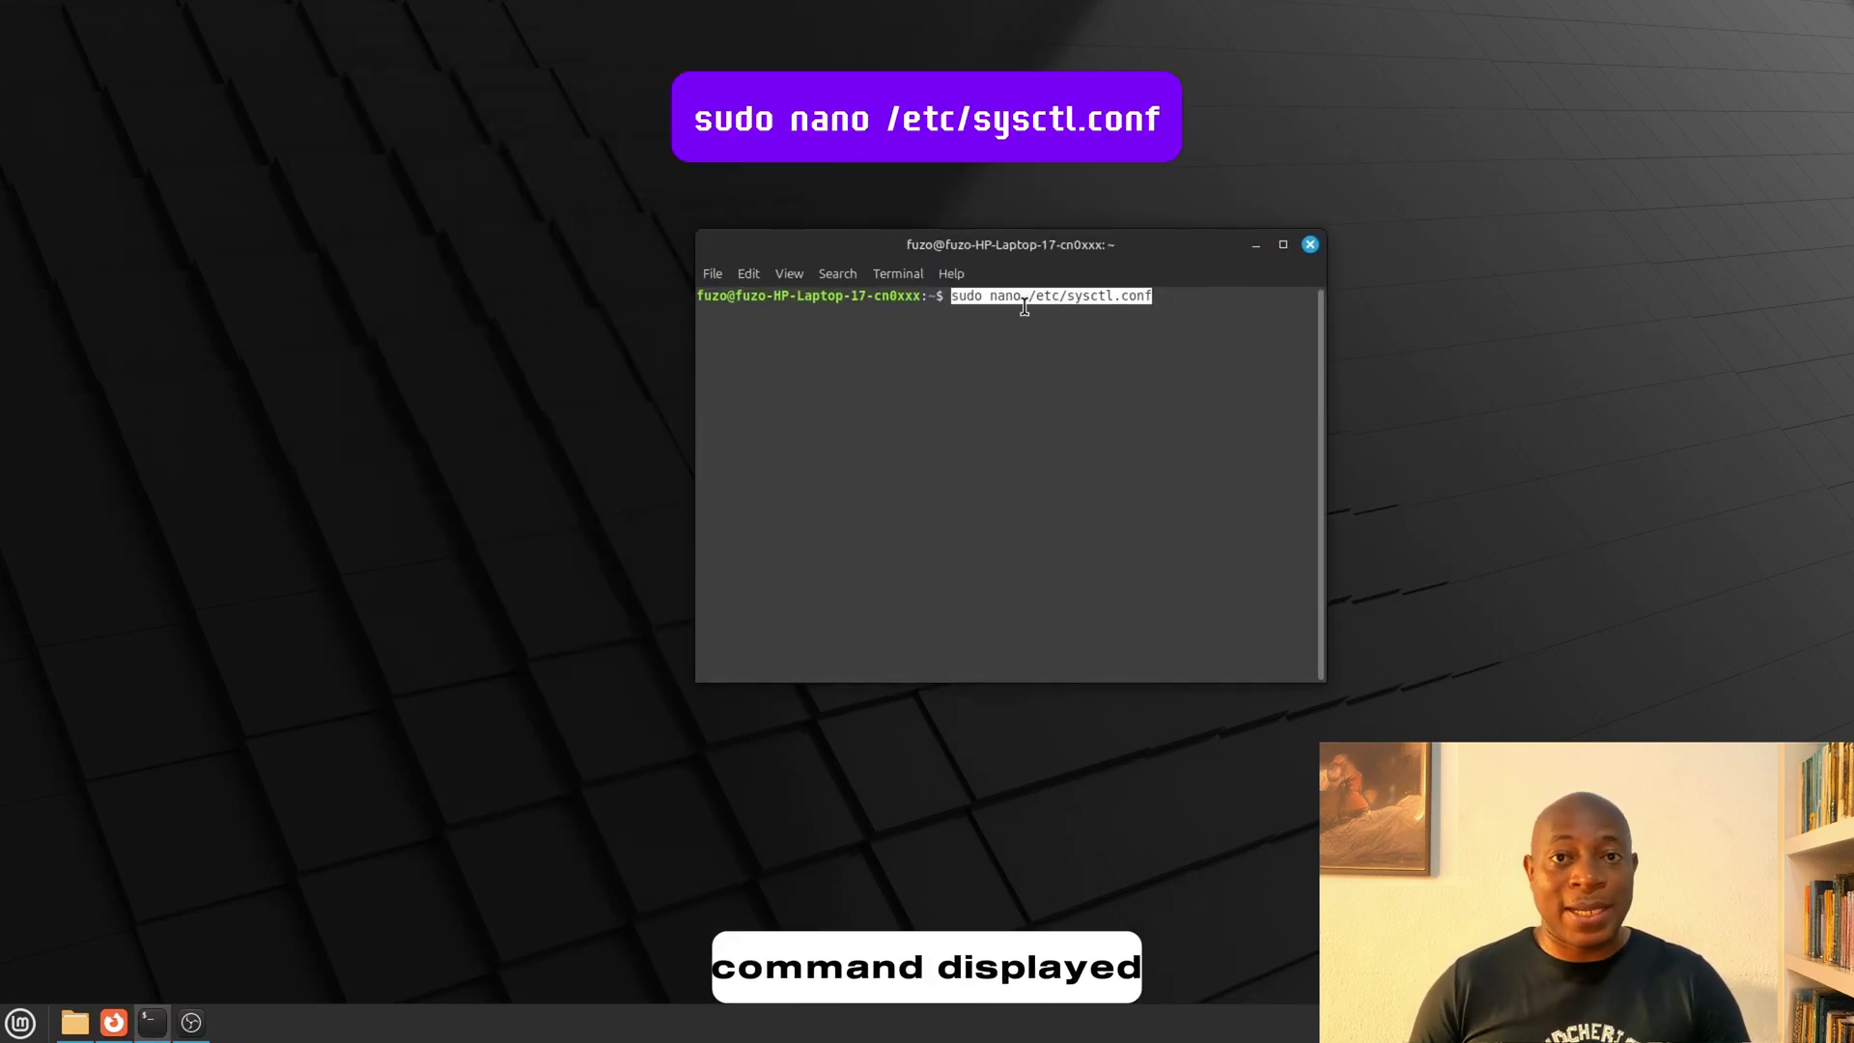
key(Return)
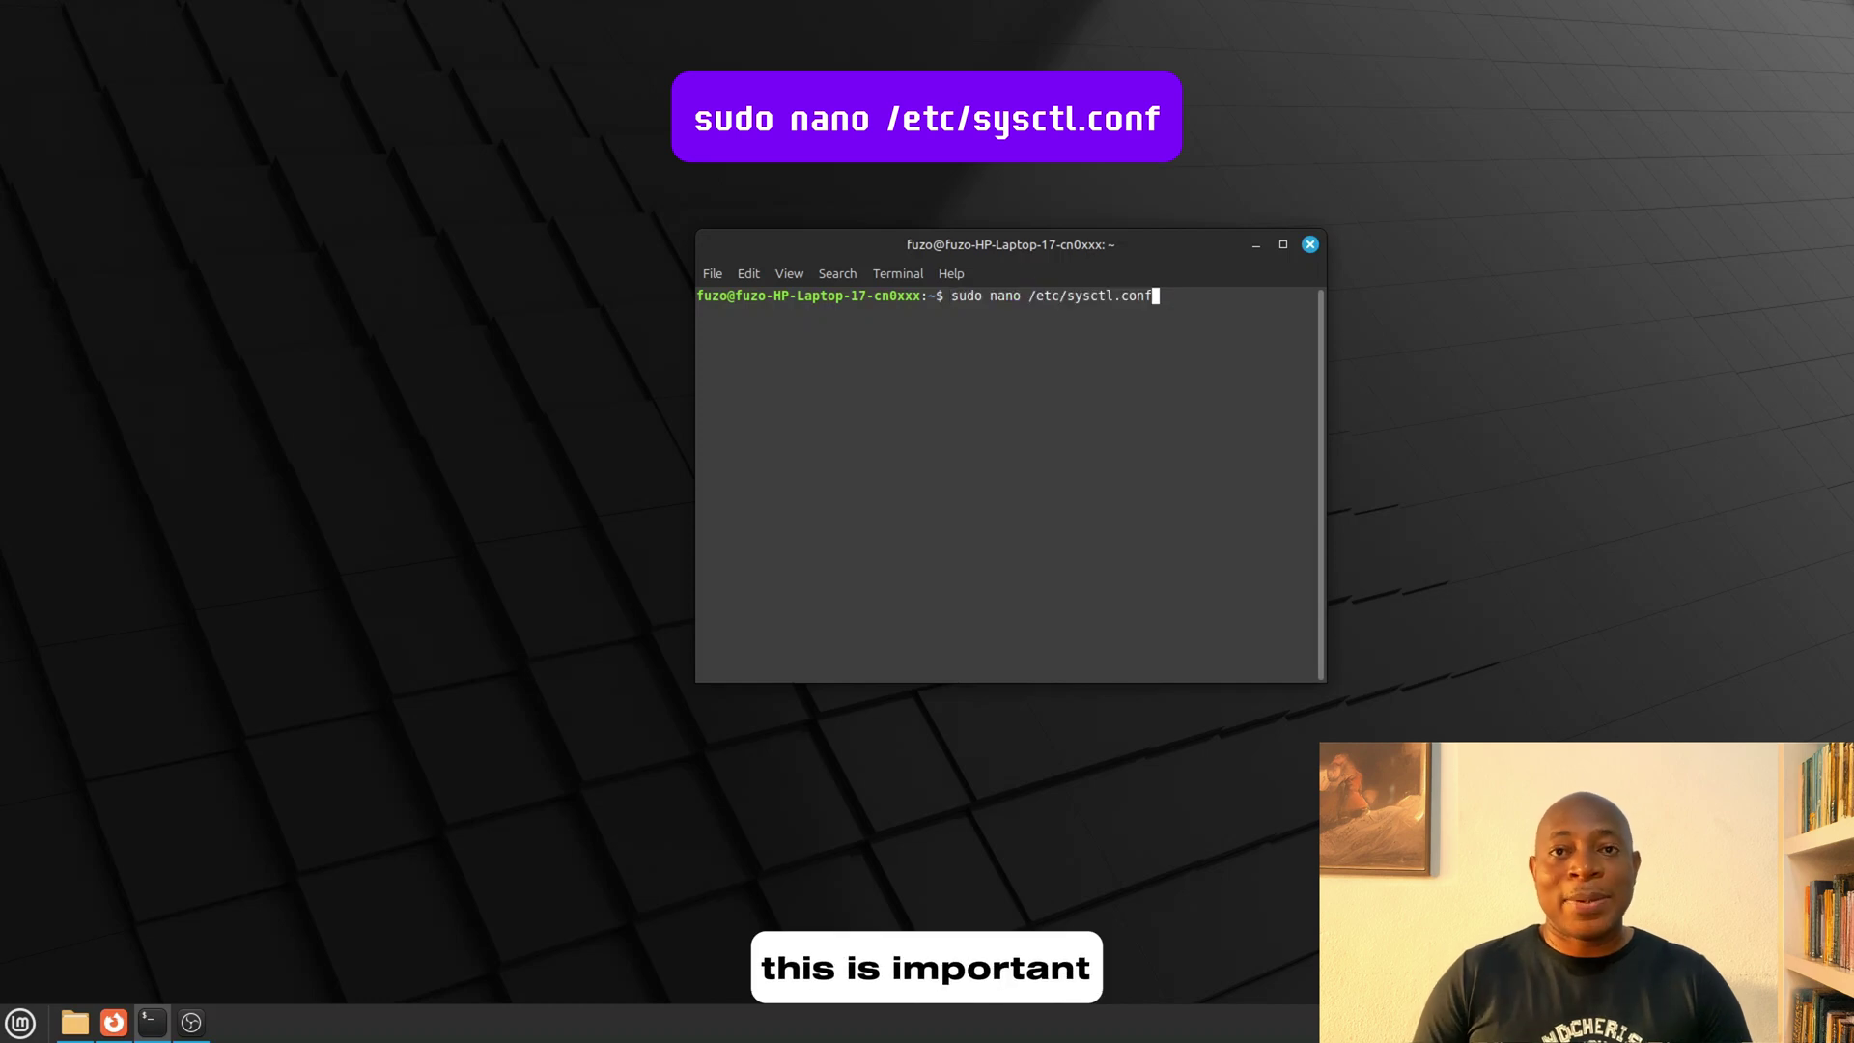
text(******)
key(Return)
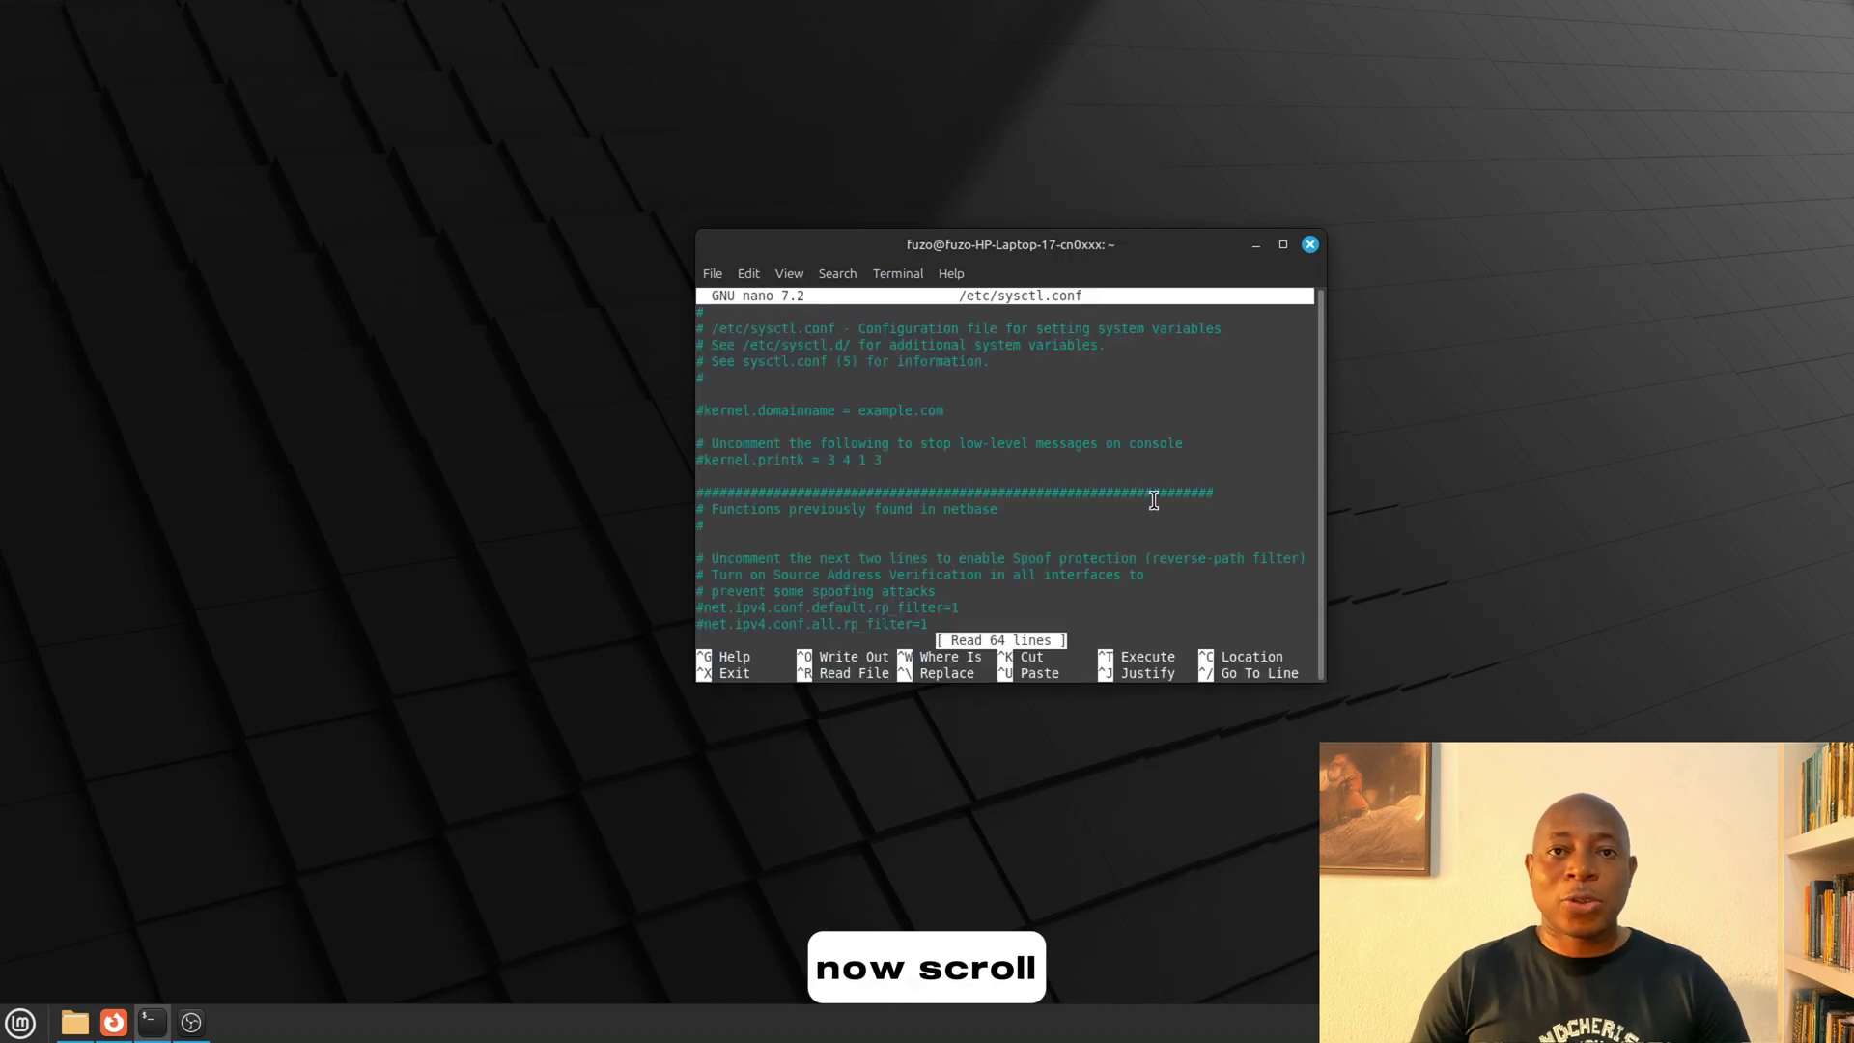
Step: Append vm.swappiness=10 at the end of sysctl.conf and exit nano with Ctrl+X
key(Down)
key(Down)
key(Down)
key(Down)
key(Down)
key(Down)
key(Down)
key(Down)
key(Down)
key(Down)
key(Down)
key(Down)
key(Down)
key(Down)
key(Down)
key(Down)
key(Down)
key(Down)
key(Down)
key(Down)
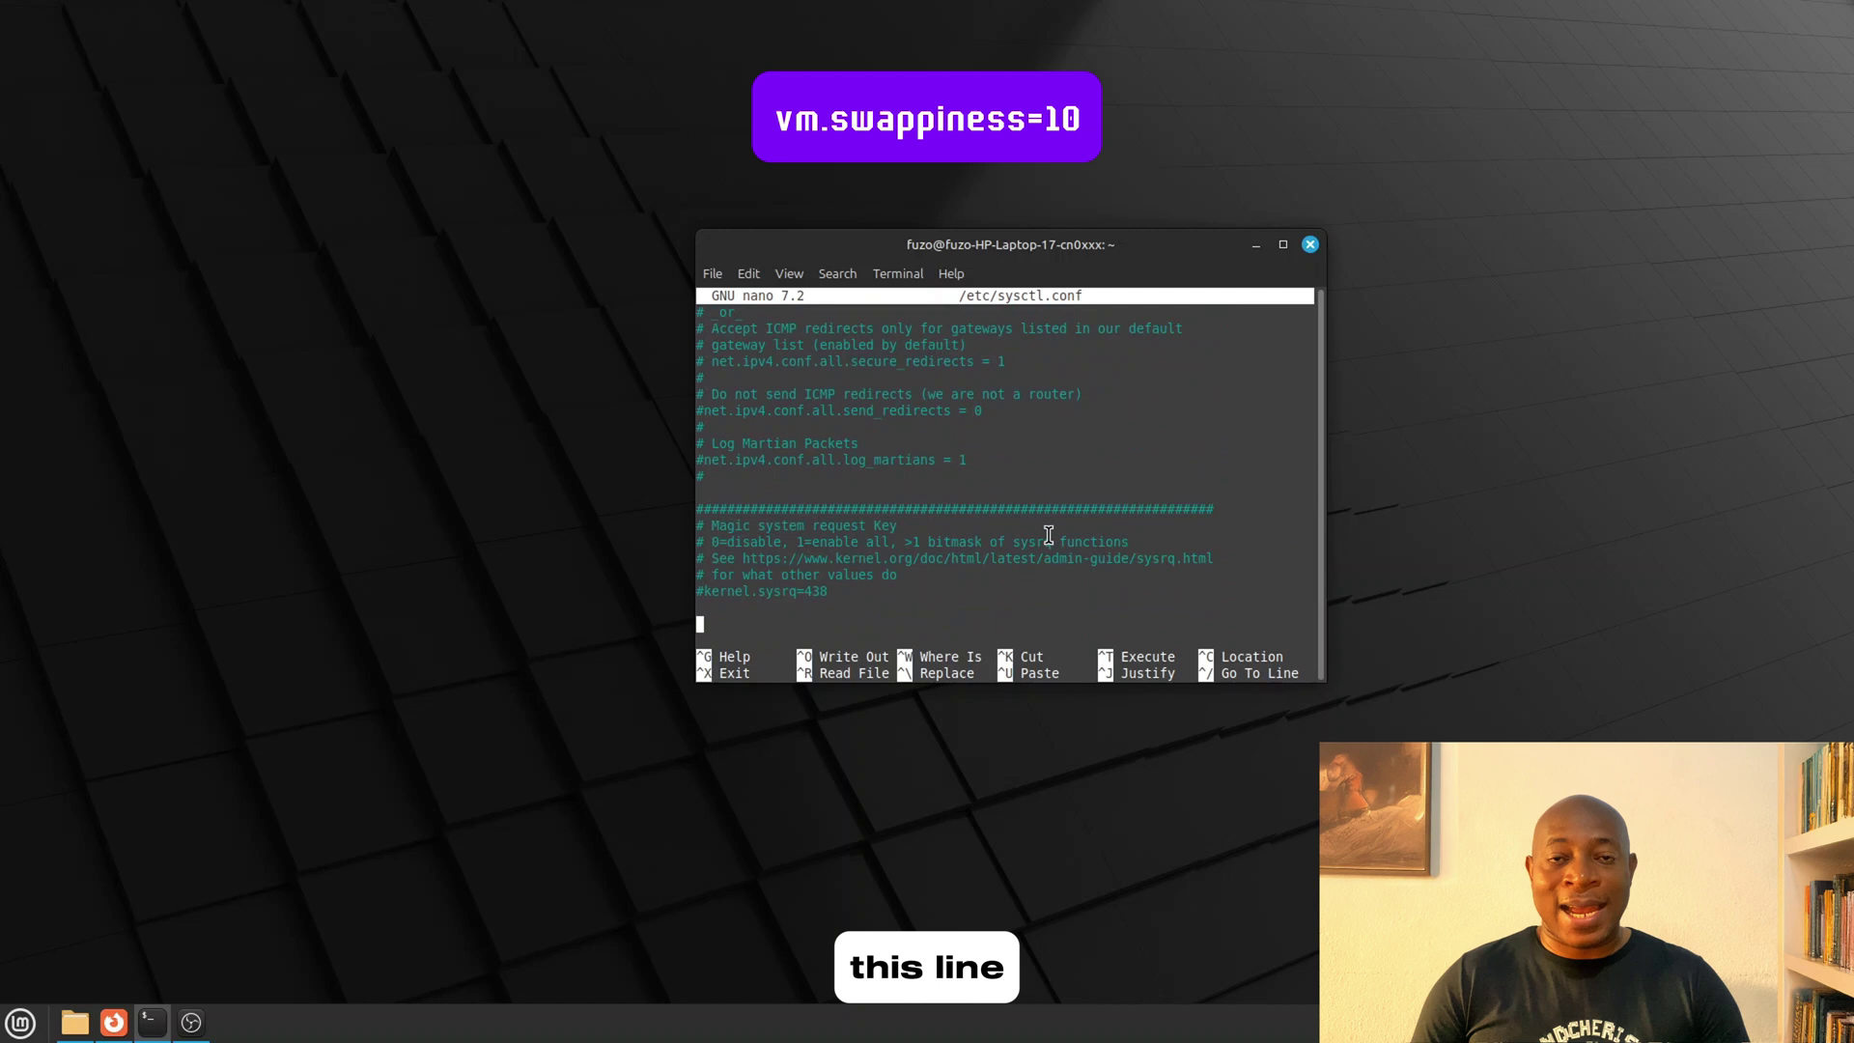
right_click(727, 623)
click(771, 749)
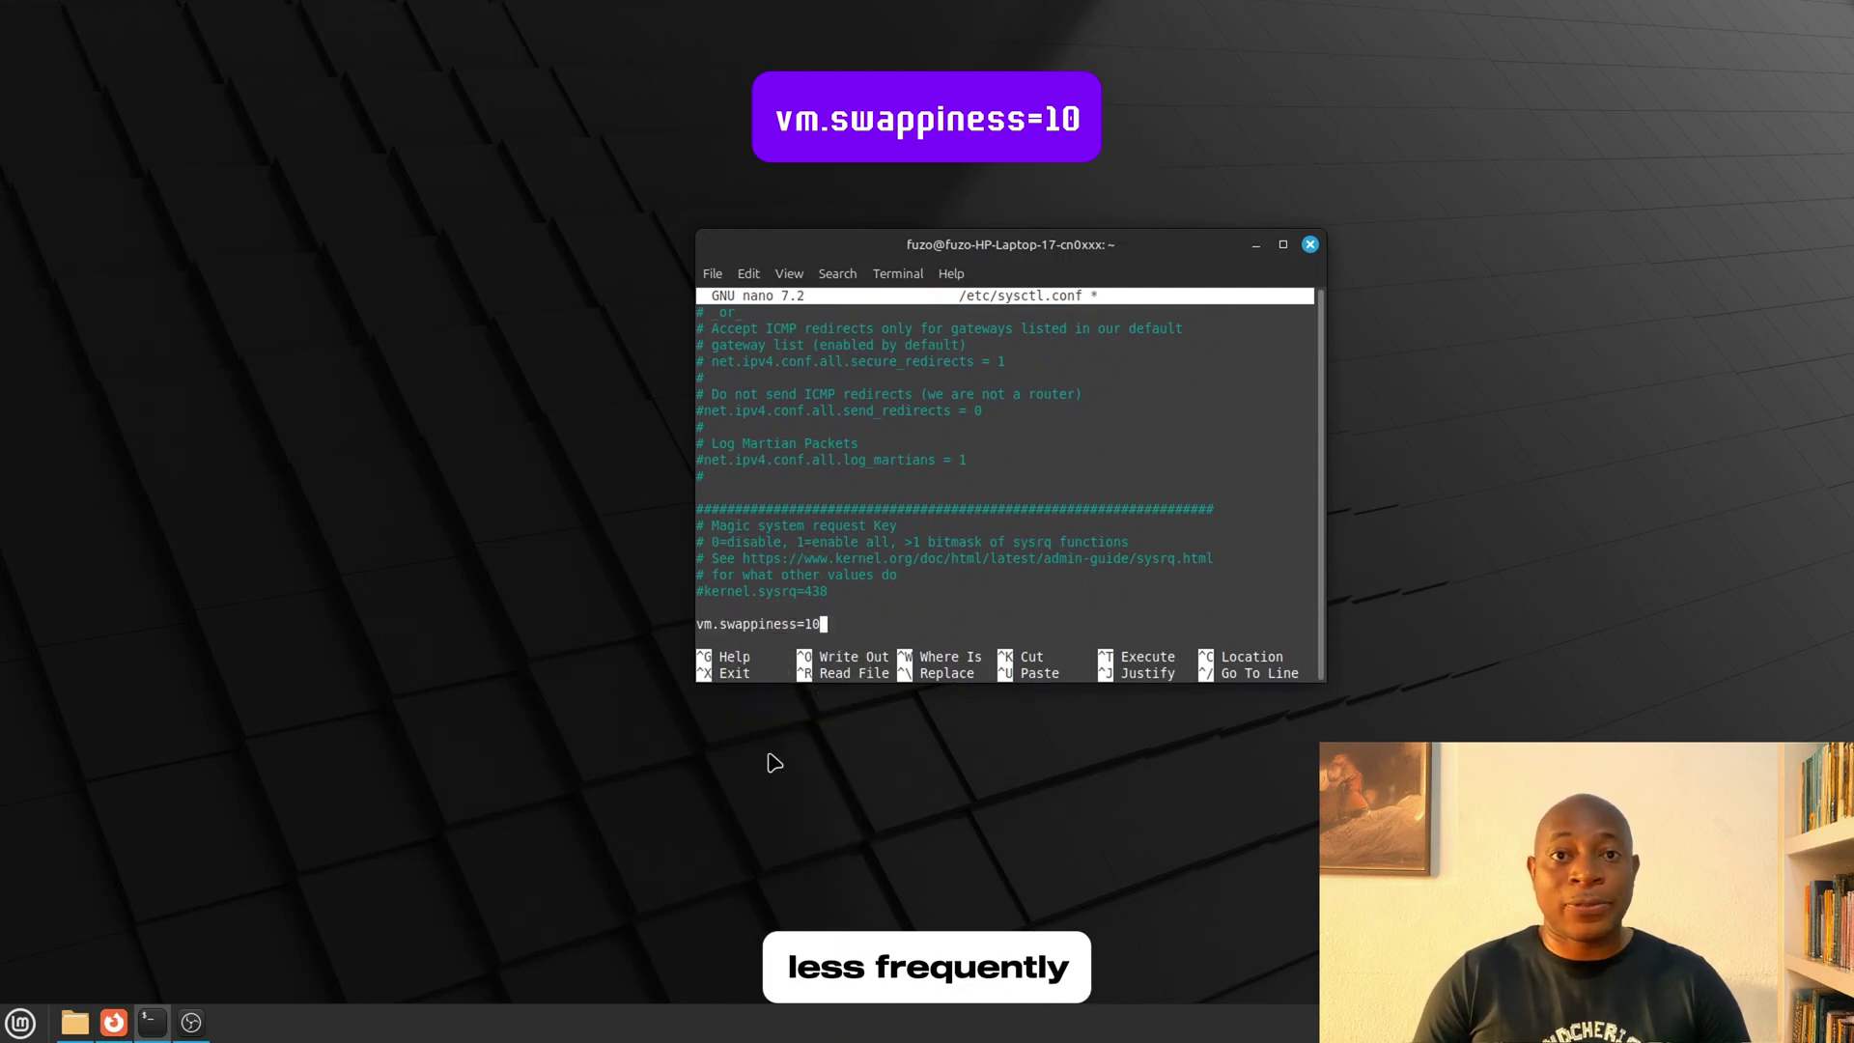
key(Return)
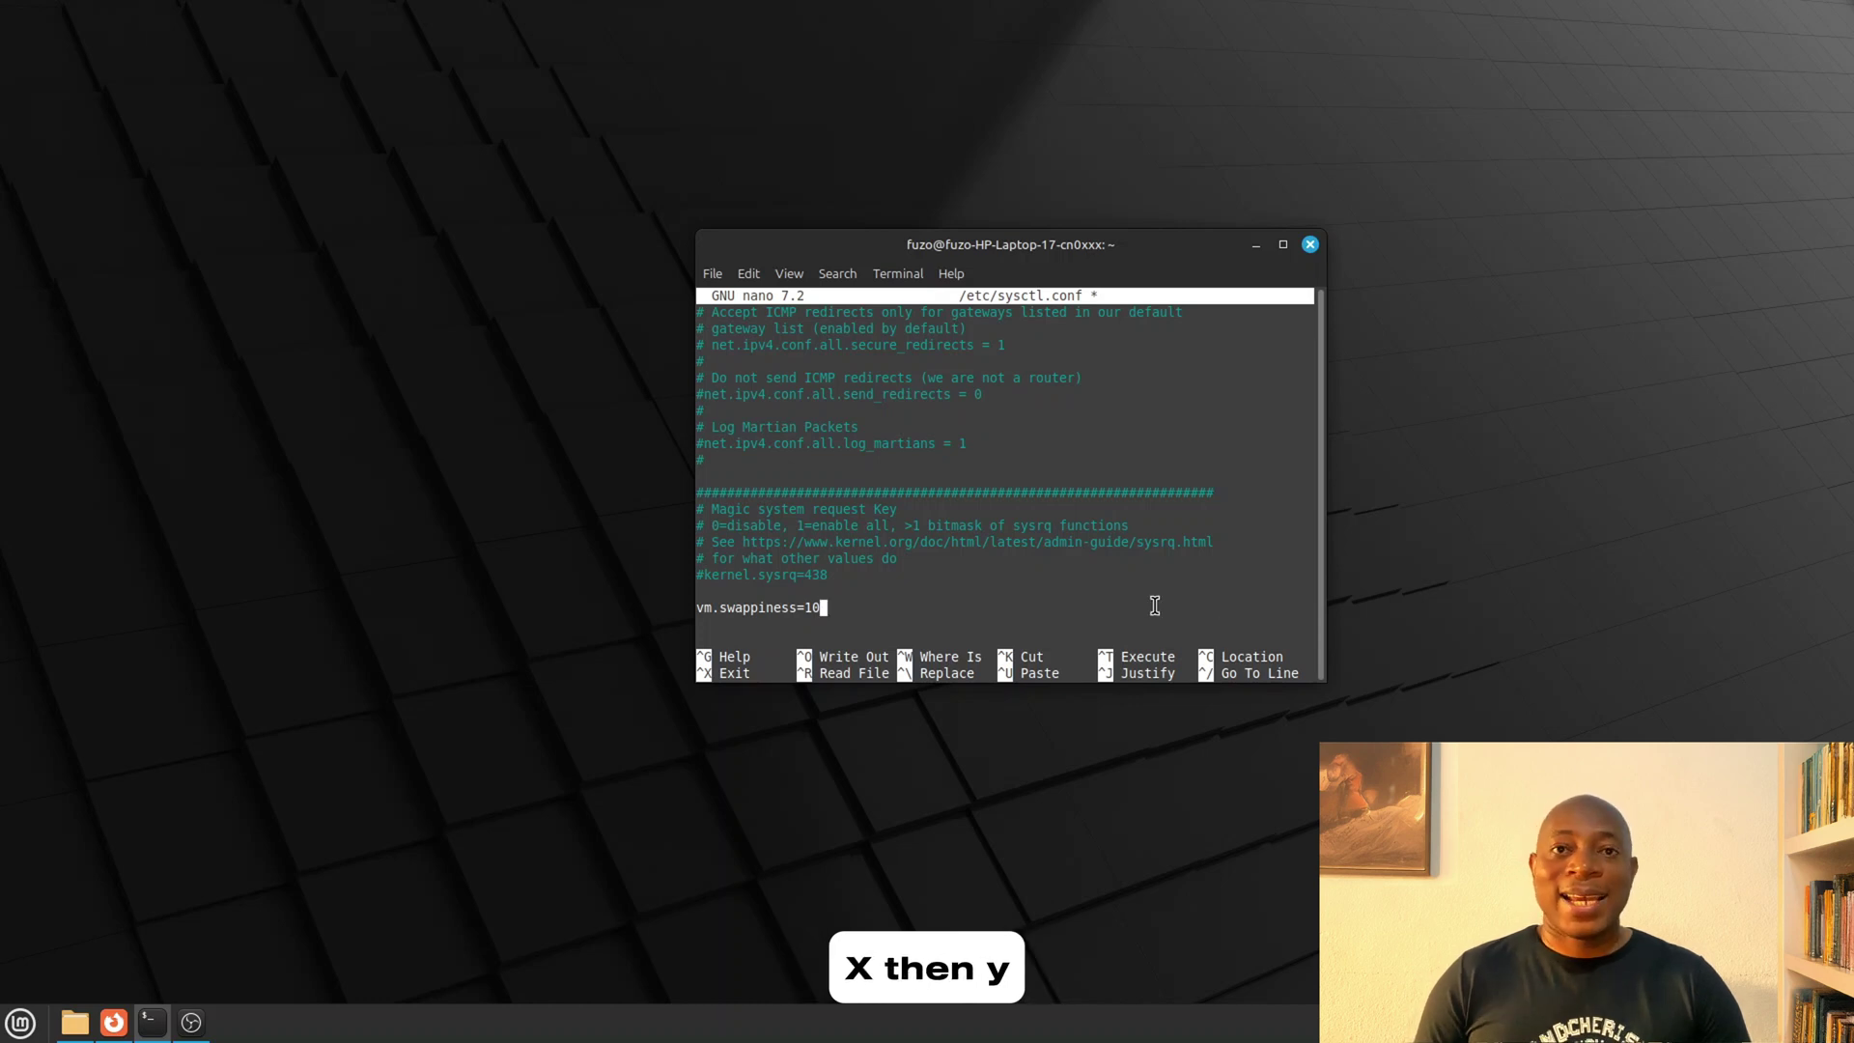
key(ctrl+x)
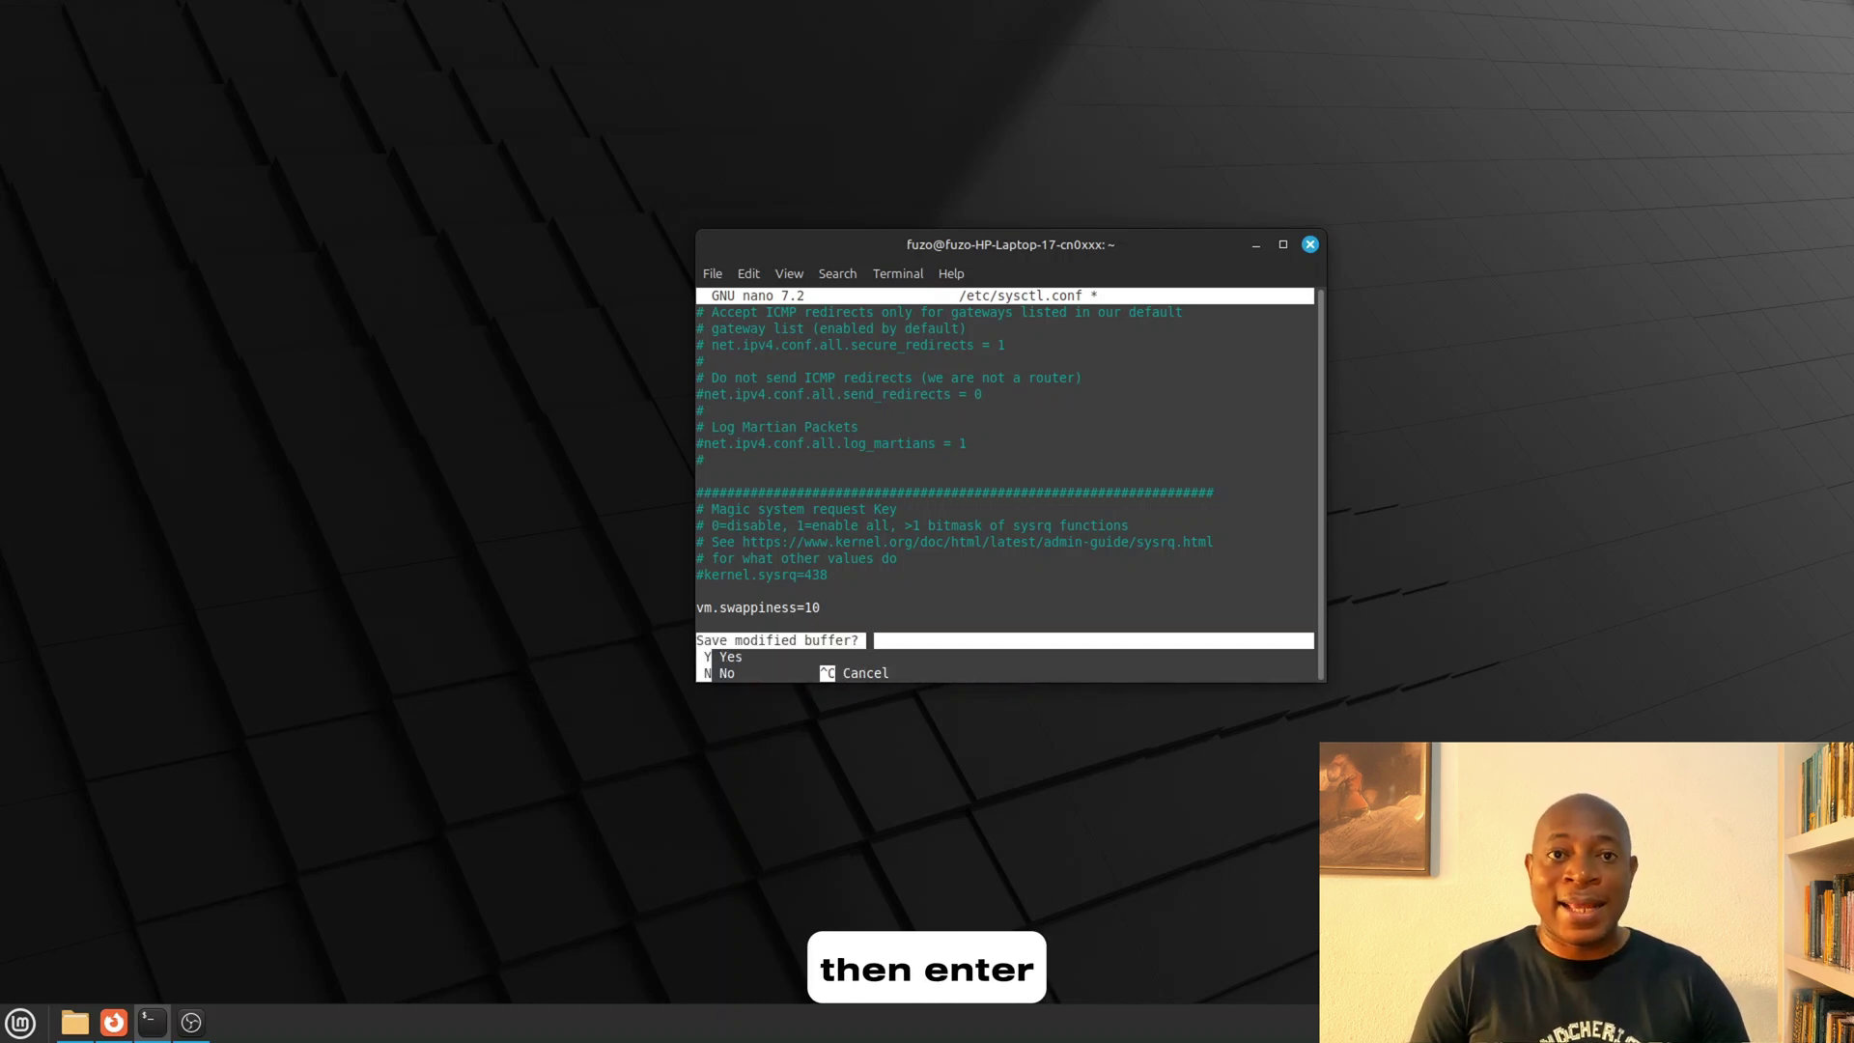
Step: Save sysctl.conf and apply the new settings with sudo sysctl -p
key(y)
key(Return)
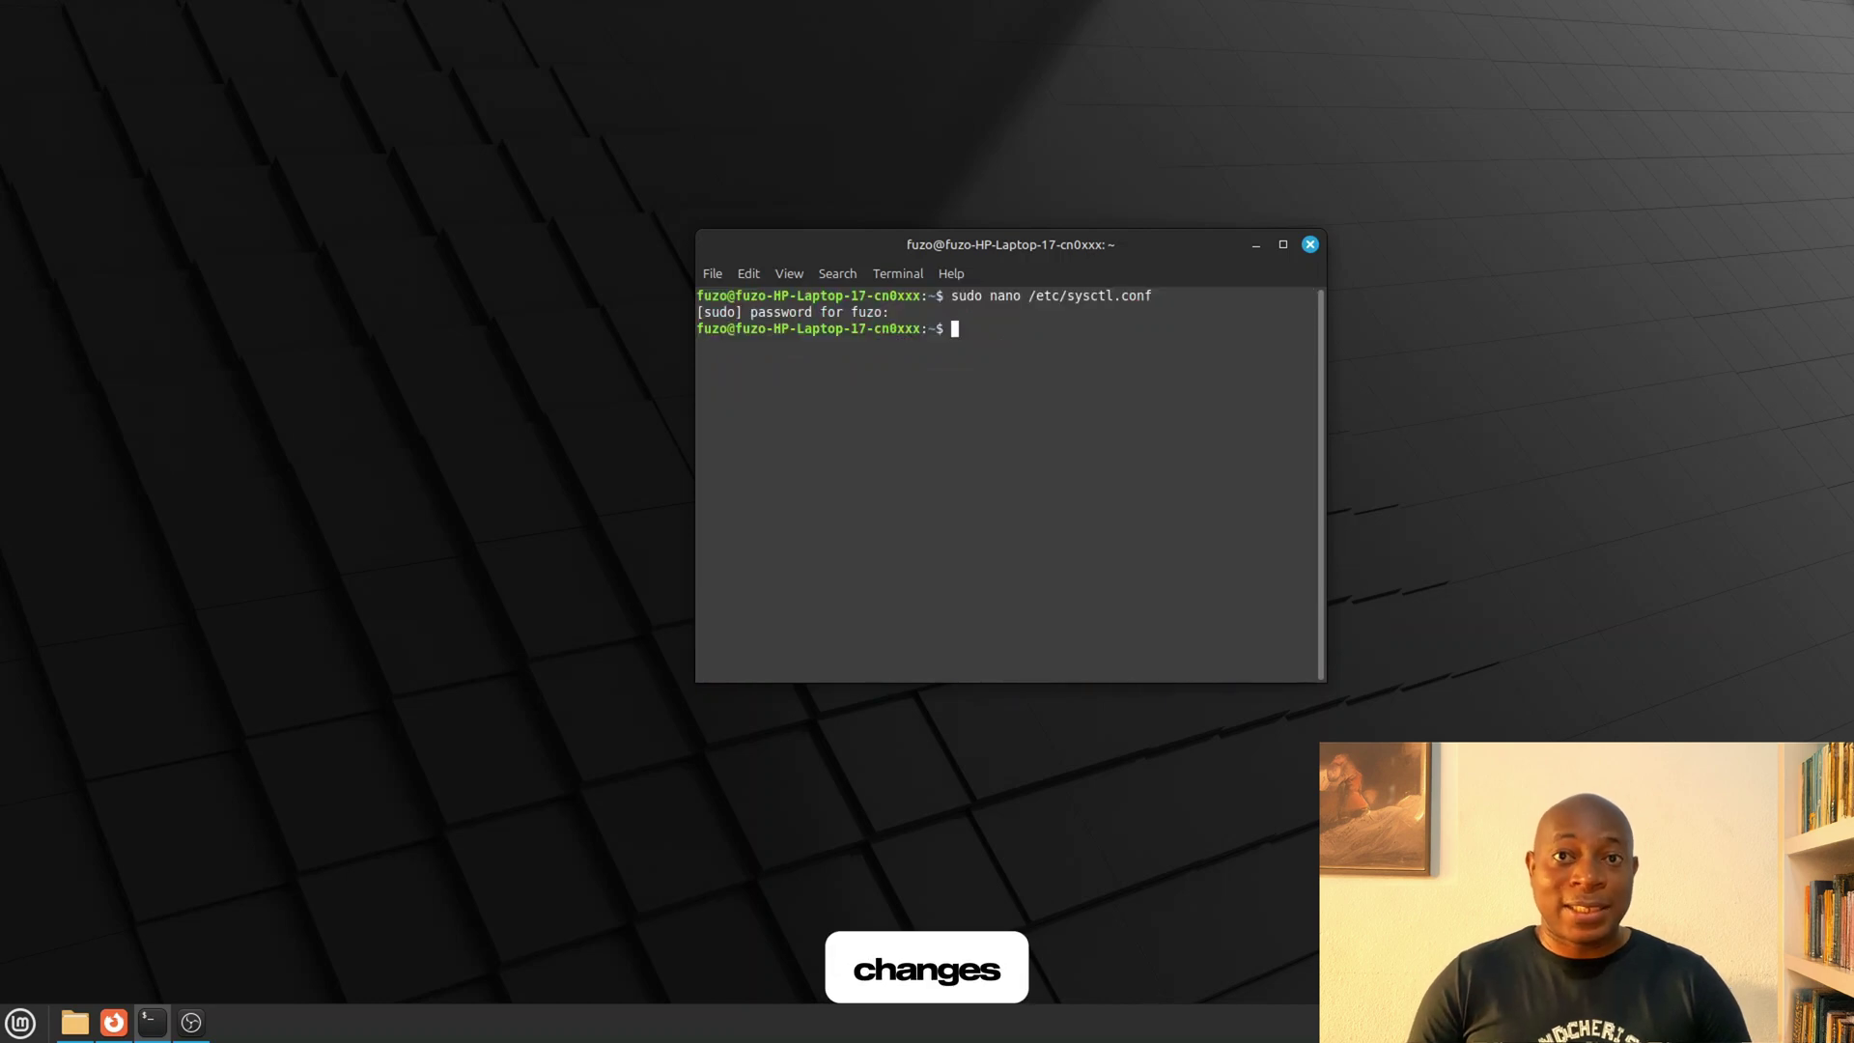
right_click(1014, 328)
click(1072, 452)
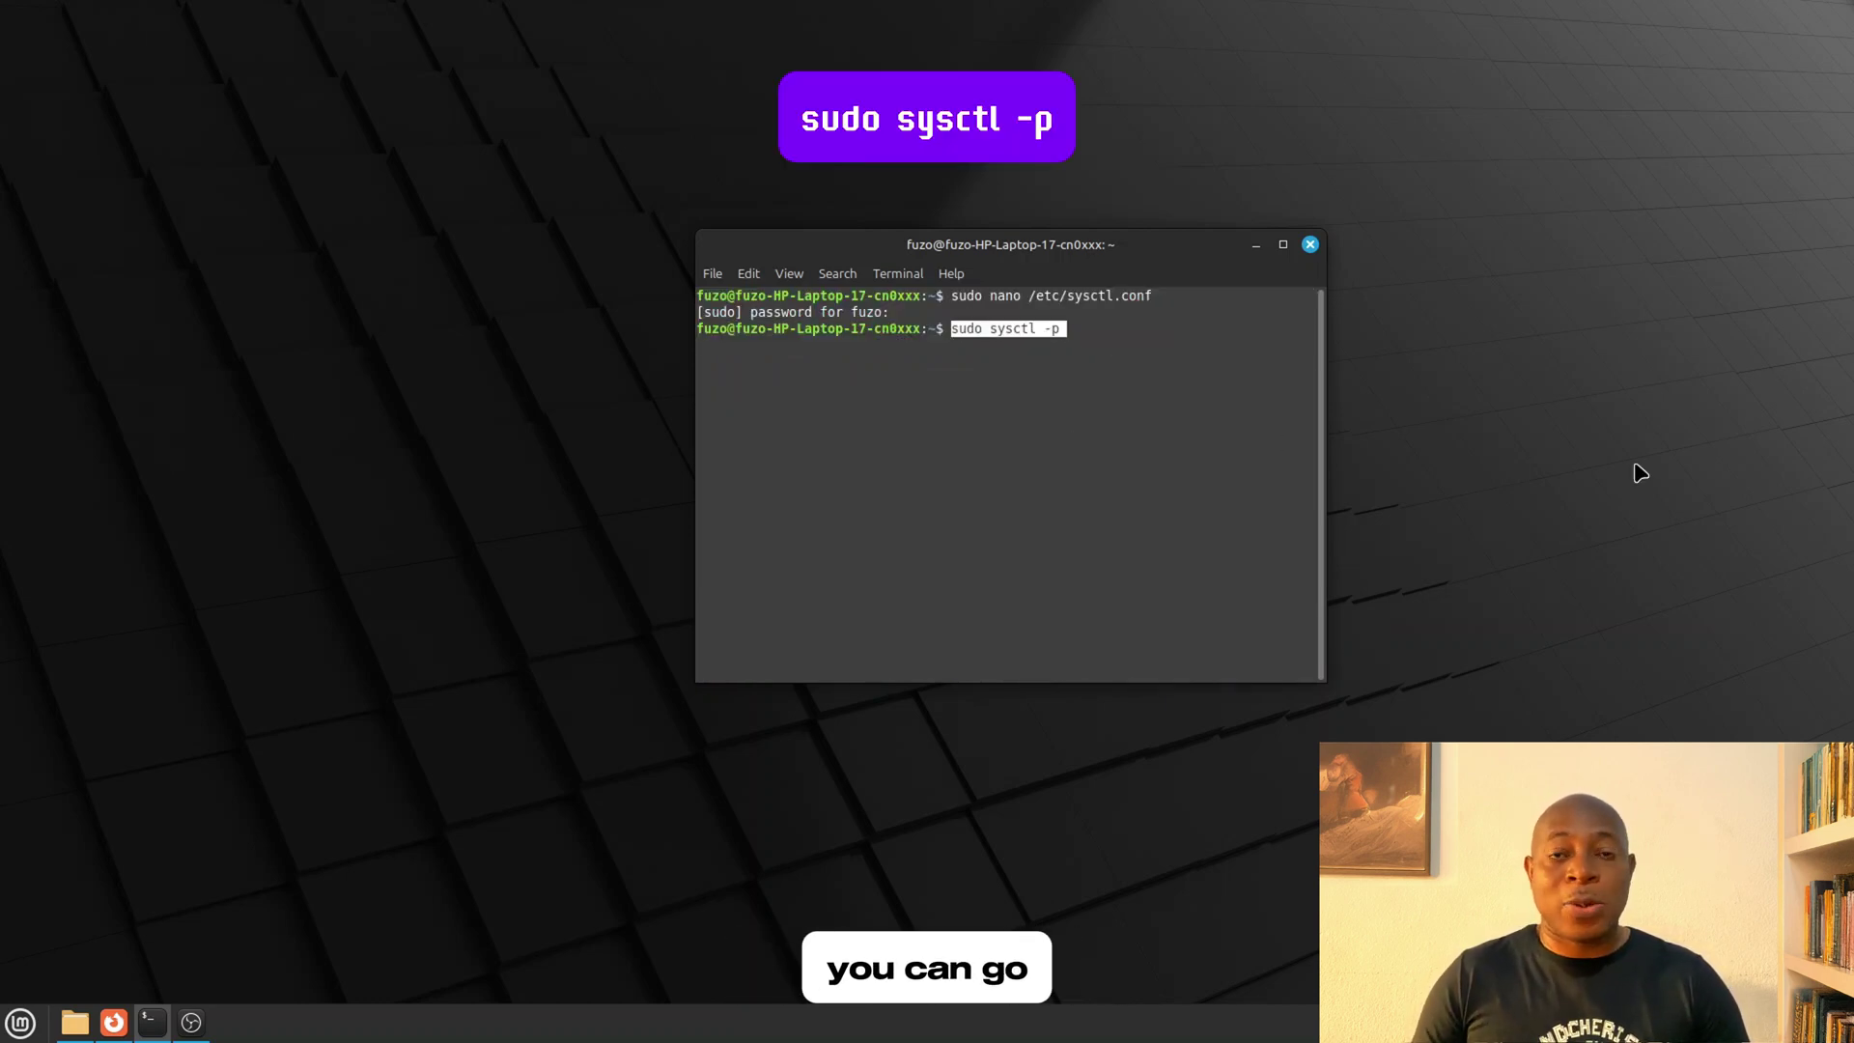
key(End)
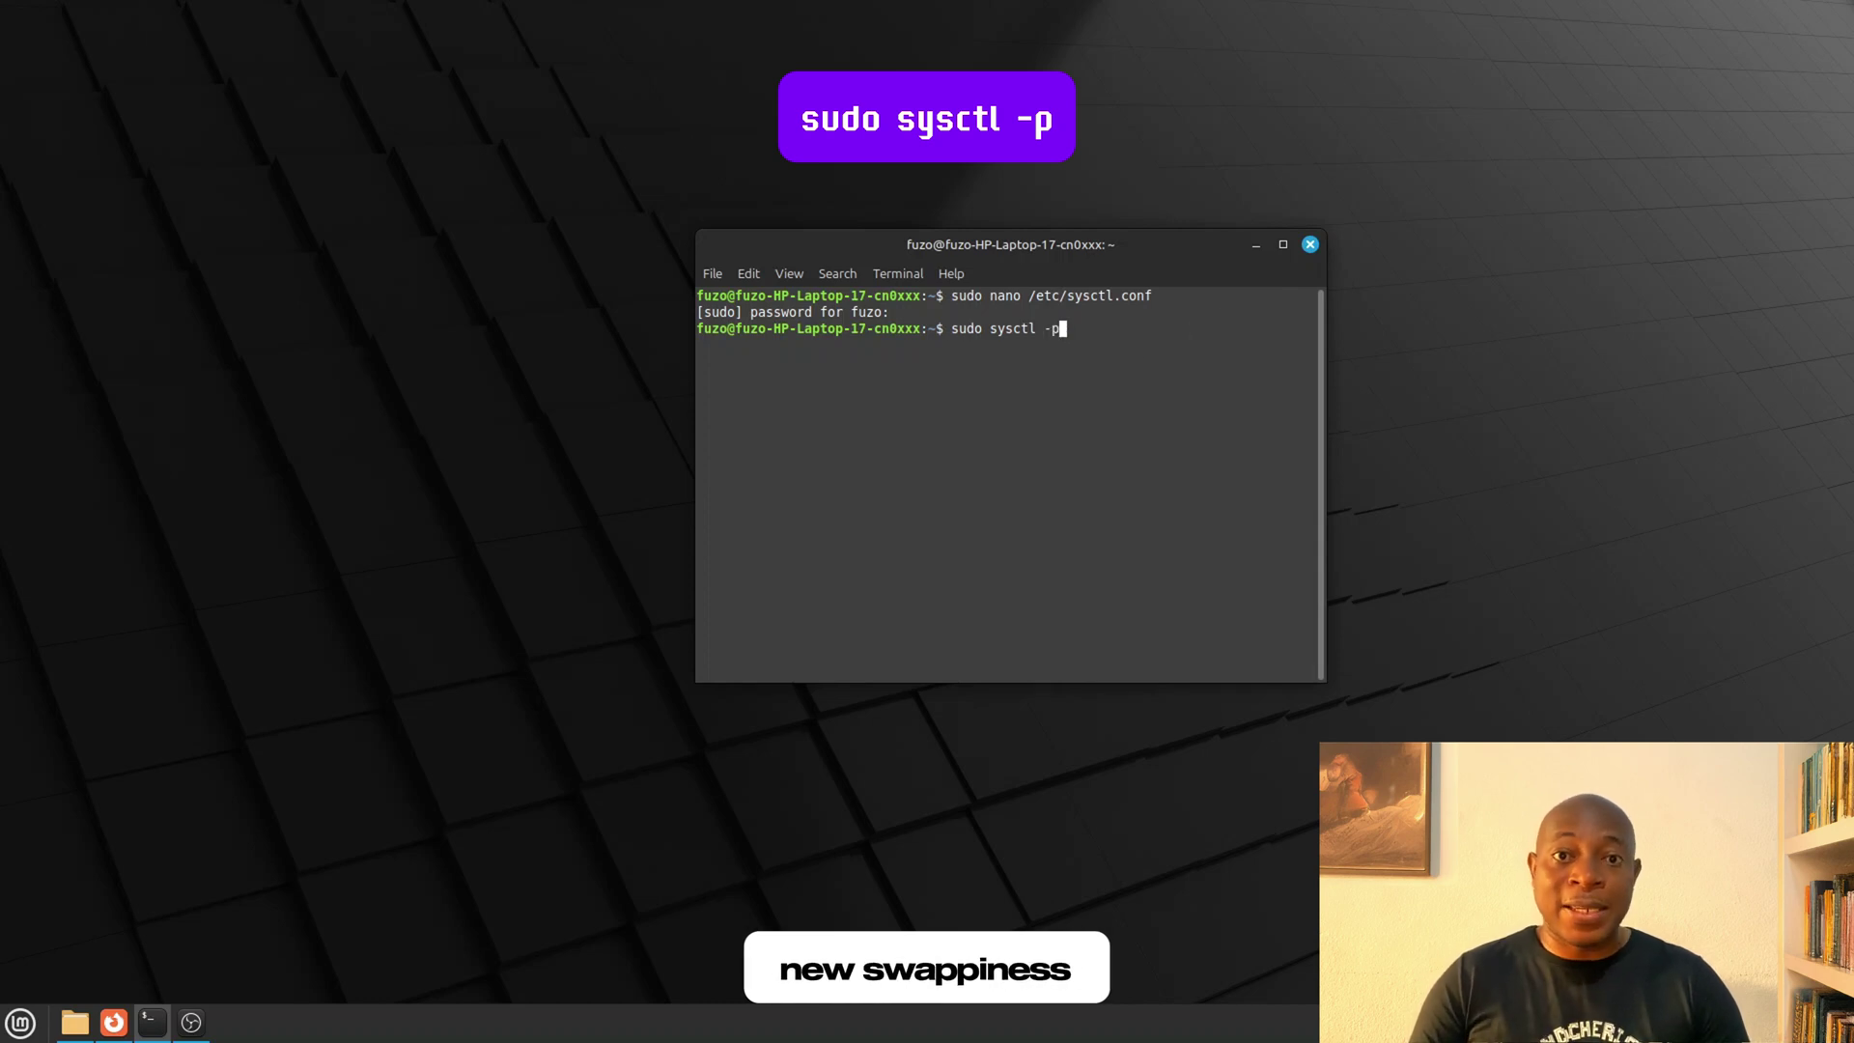
key(Return)
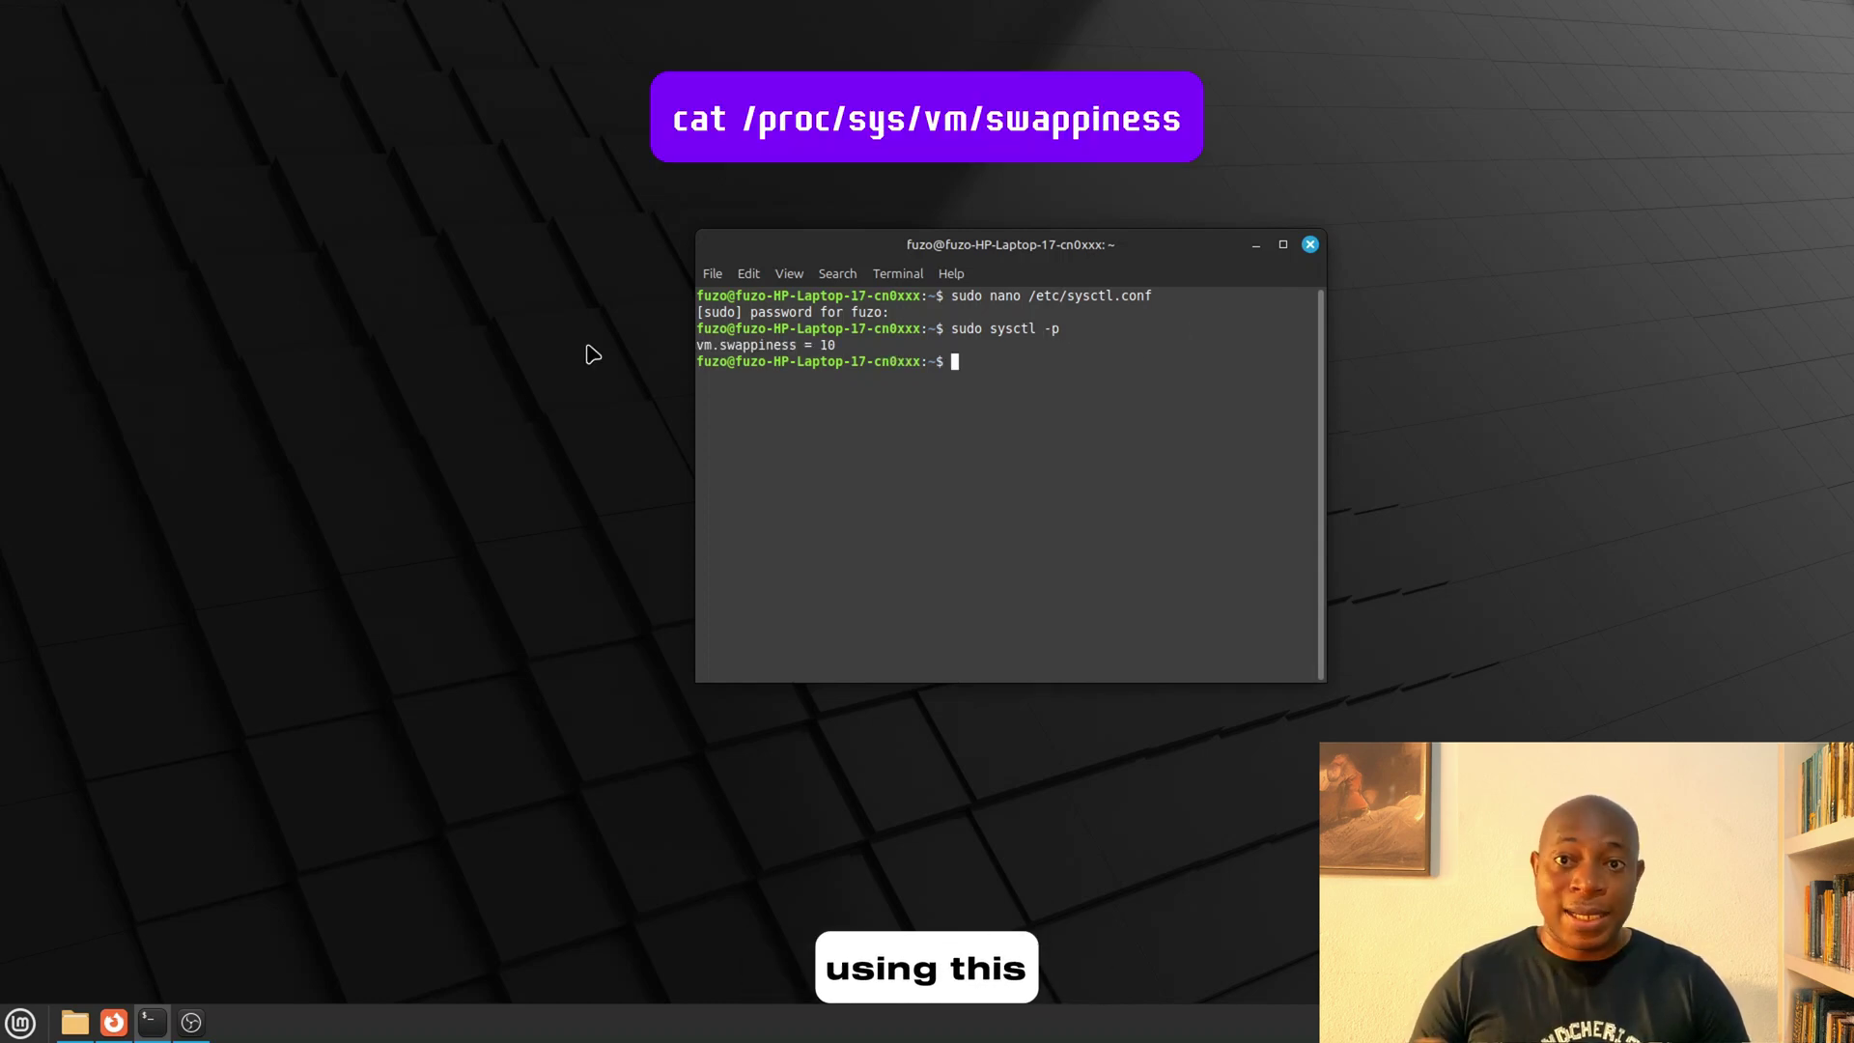
Step: Verify with cat /proc/sys/vm/swappiness that swappiness now reads 10
right_click(977, 361)
click(1048, 483)
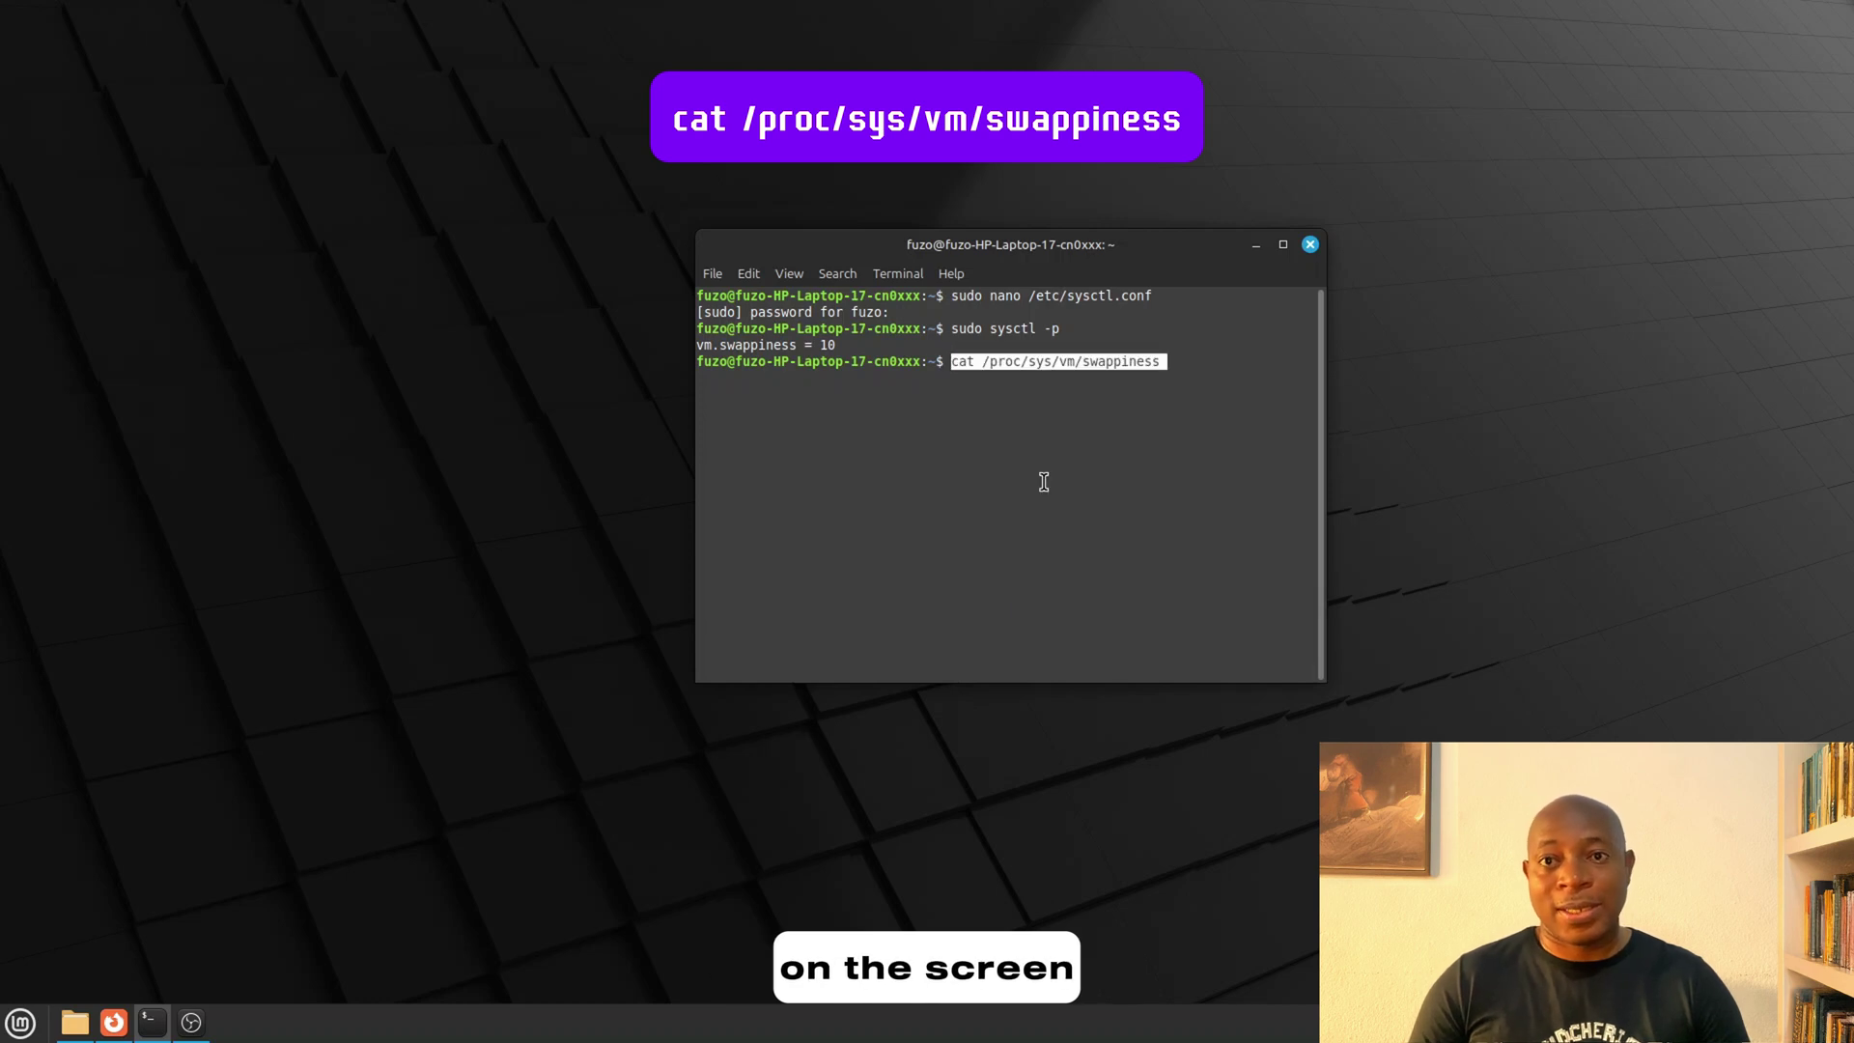
key(End)
key(Return)
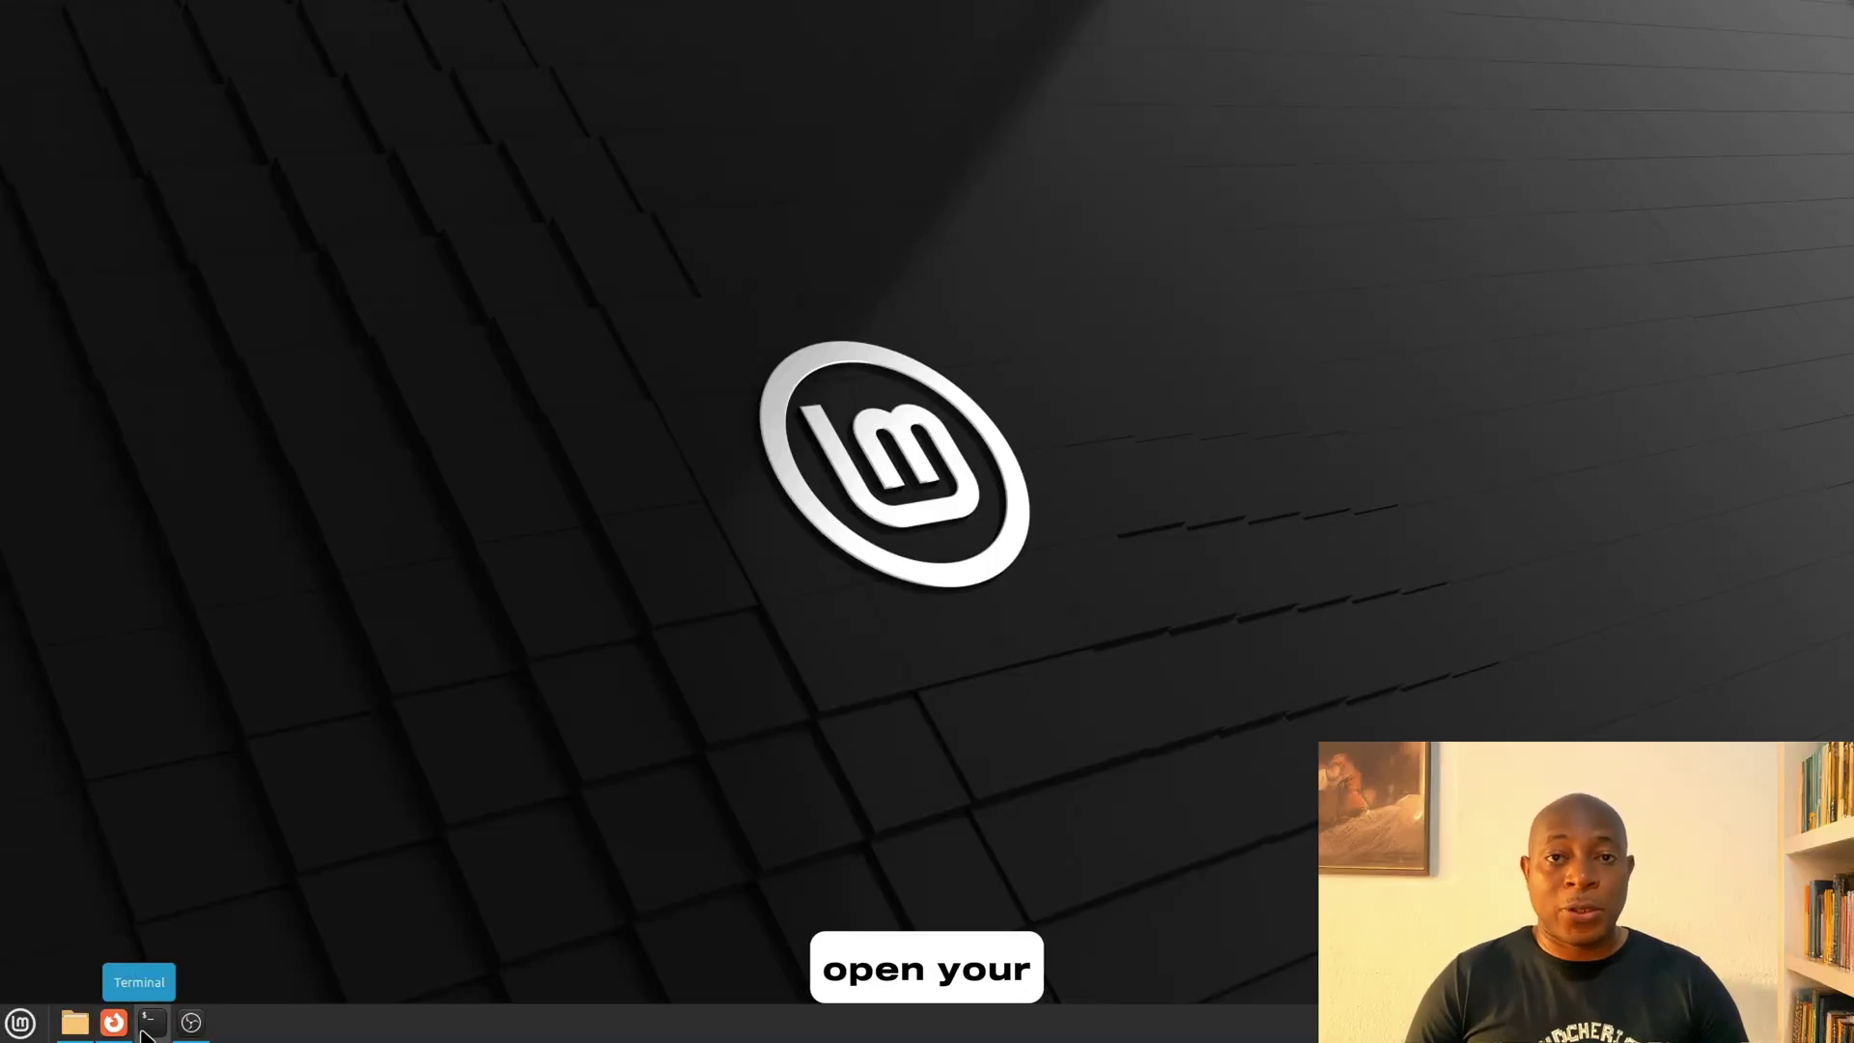
Step: Open a terminal and enable fstrim.timer with sudo systemctl enable
click(147, 1023)
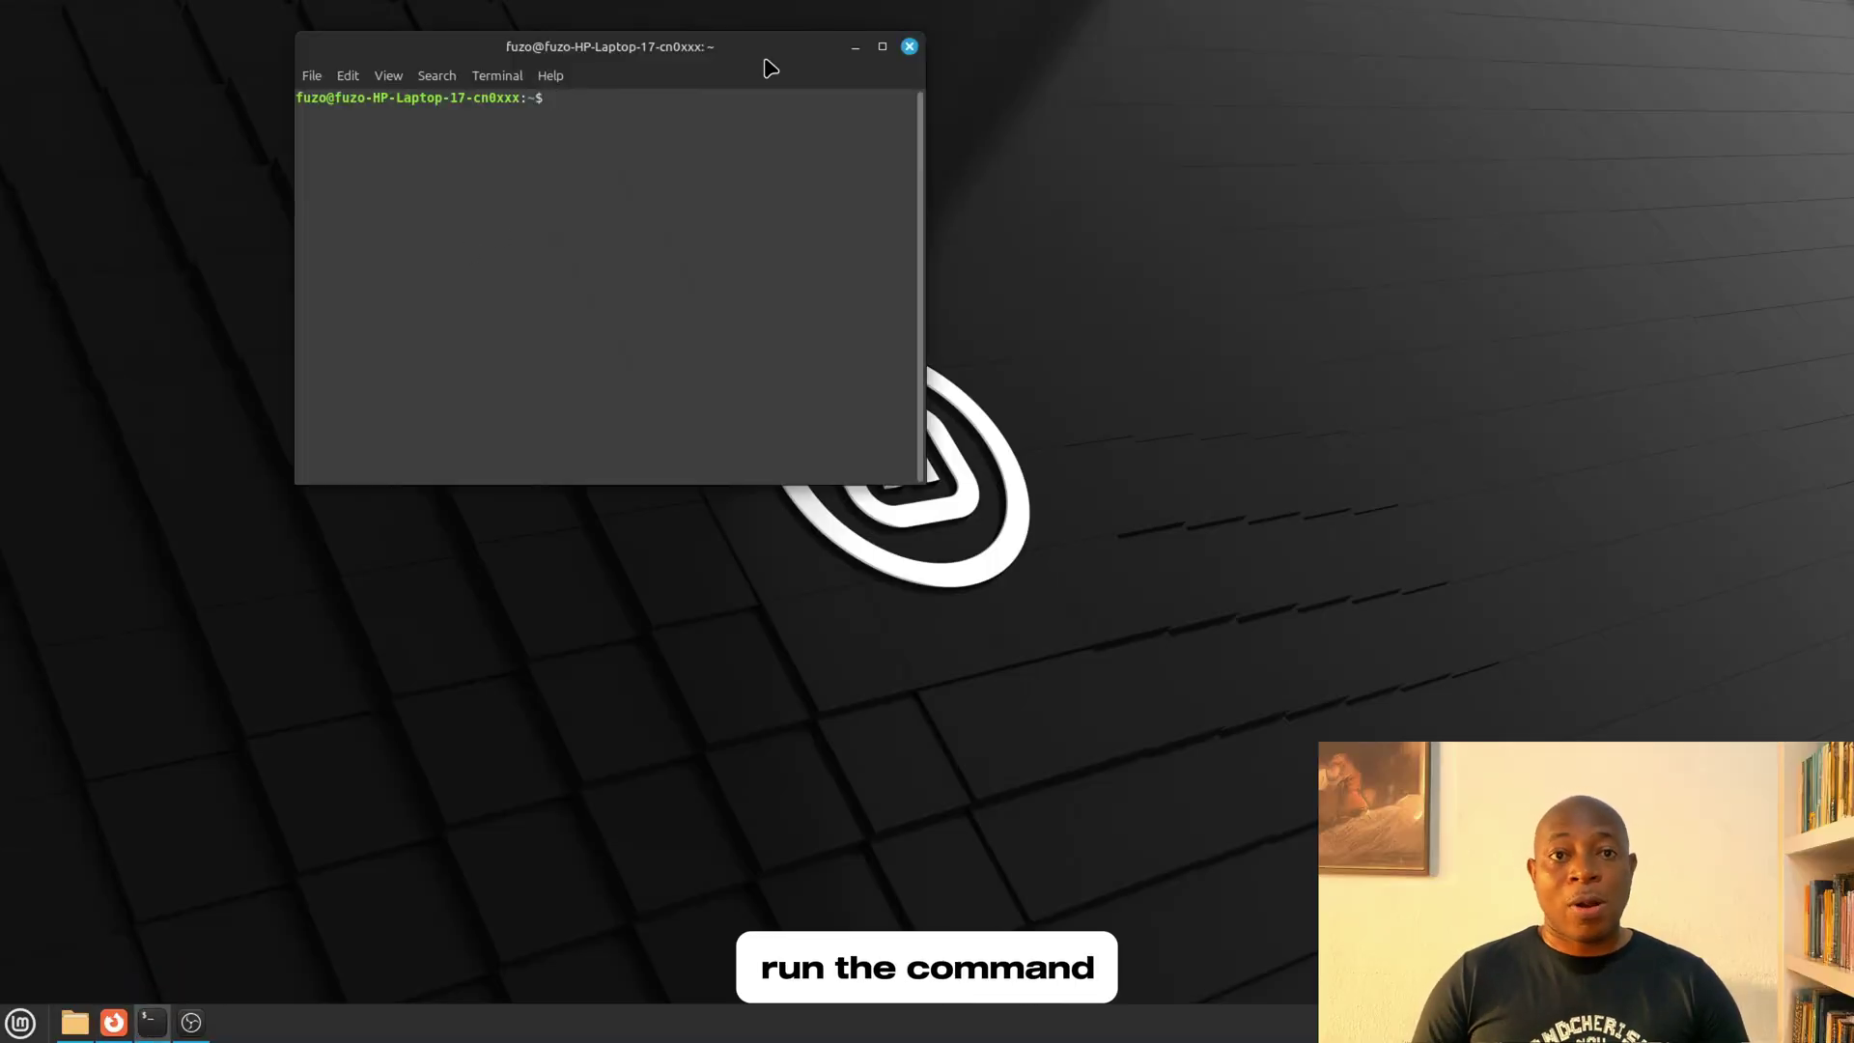
drag(791, 56, 1088, 172)
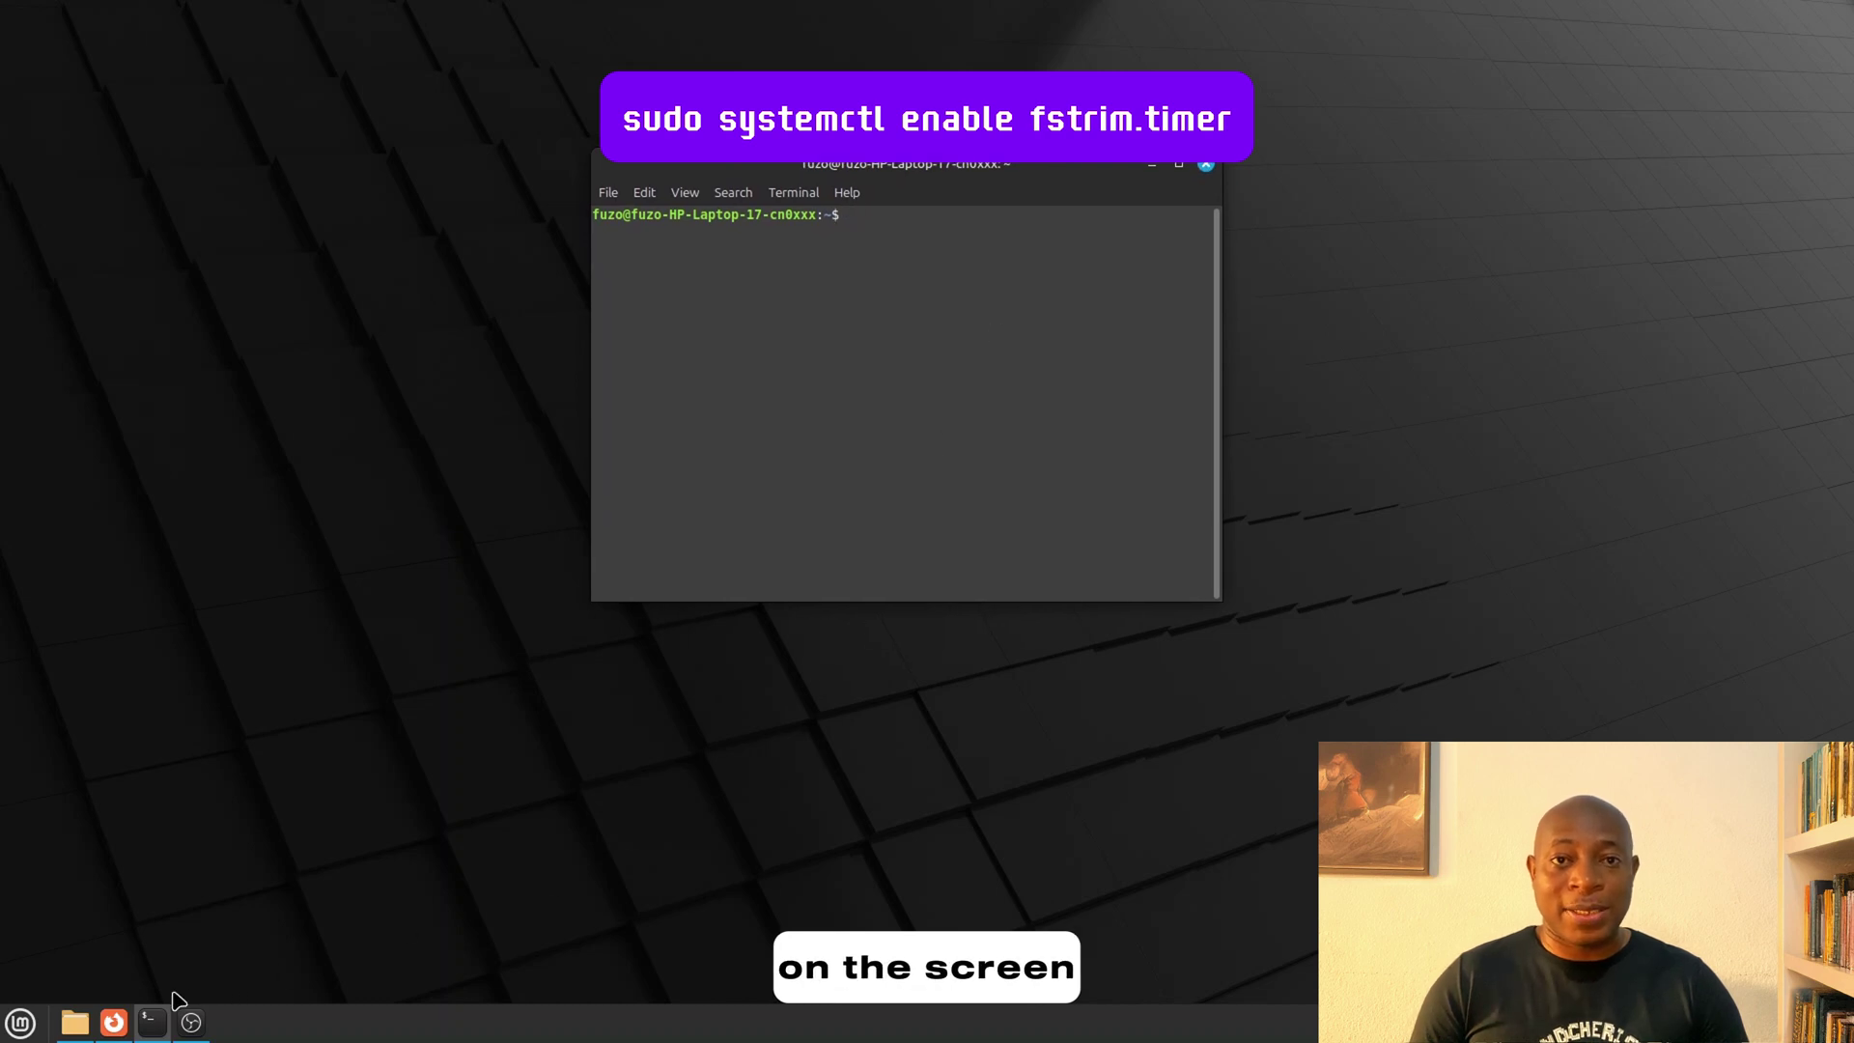
right_click(870, 221)
click(914, 343)
key(Return)
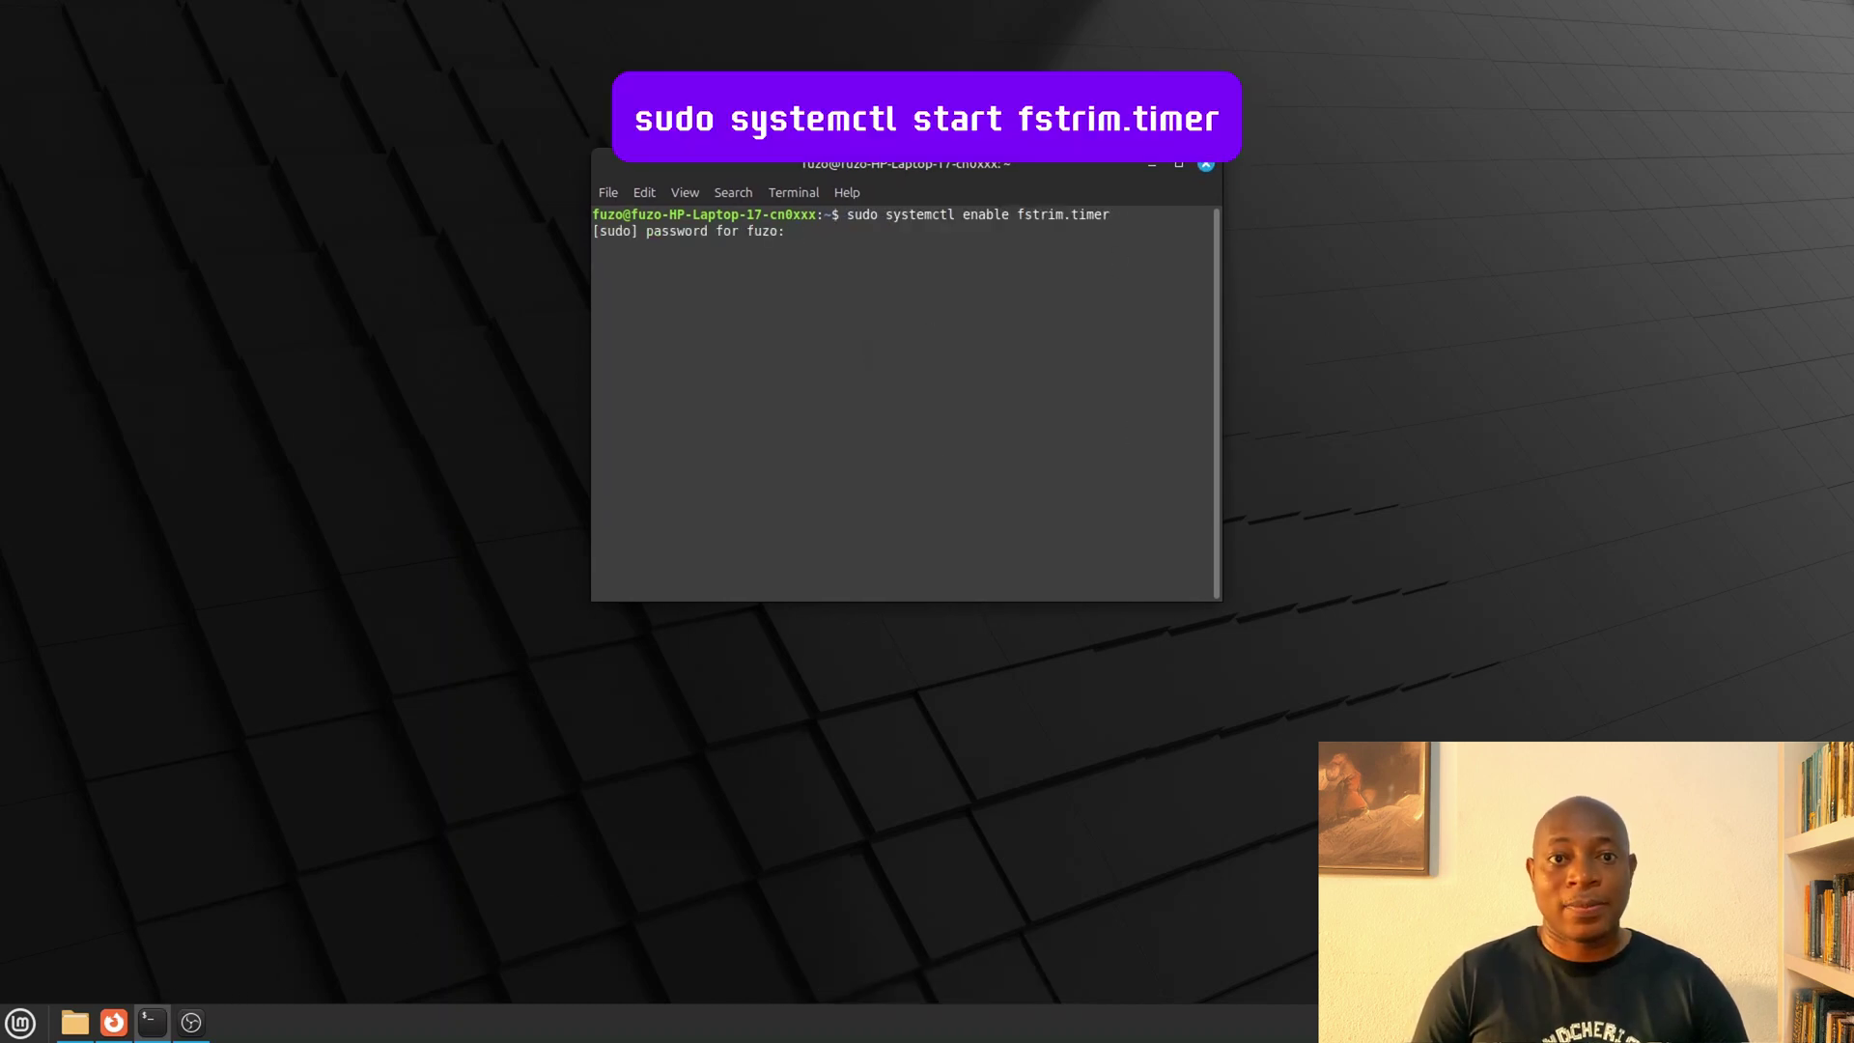
text(******)
key(Return)
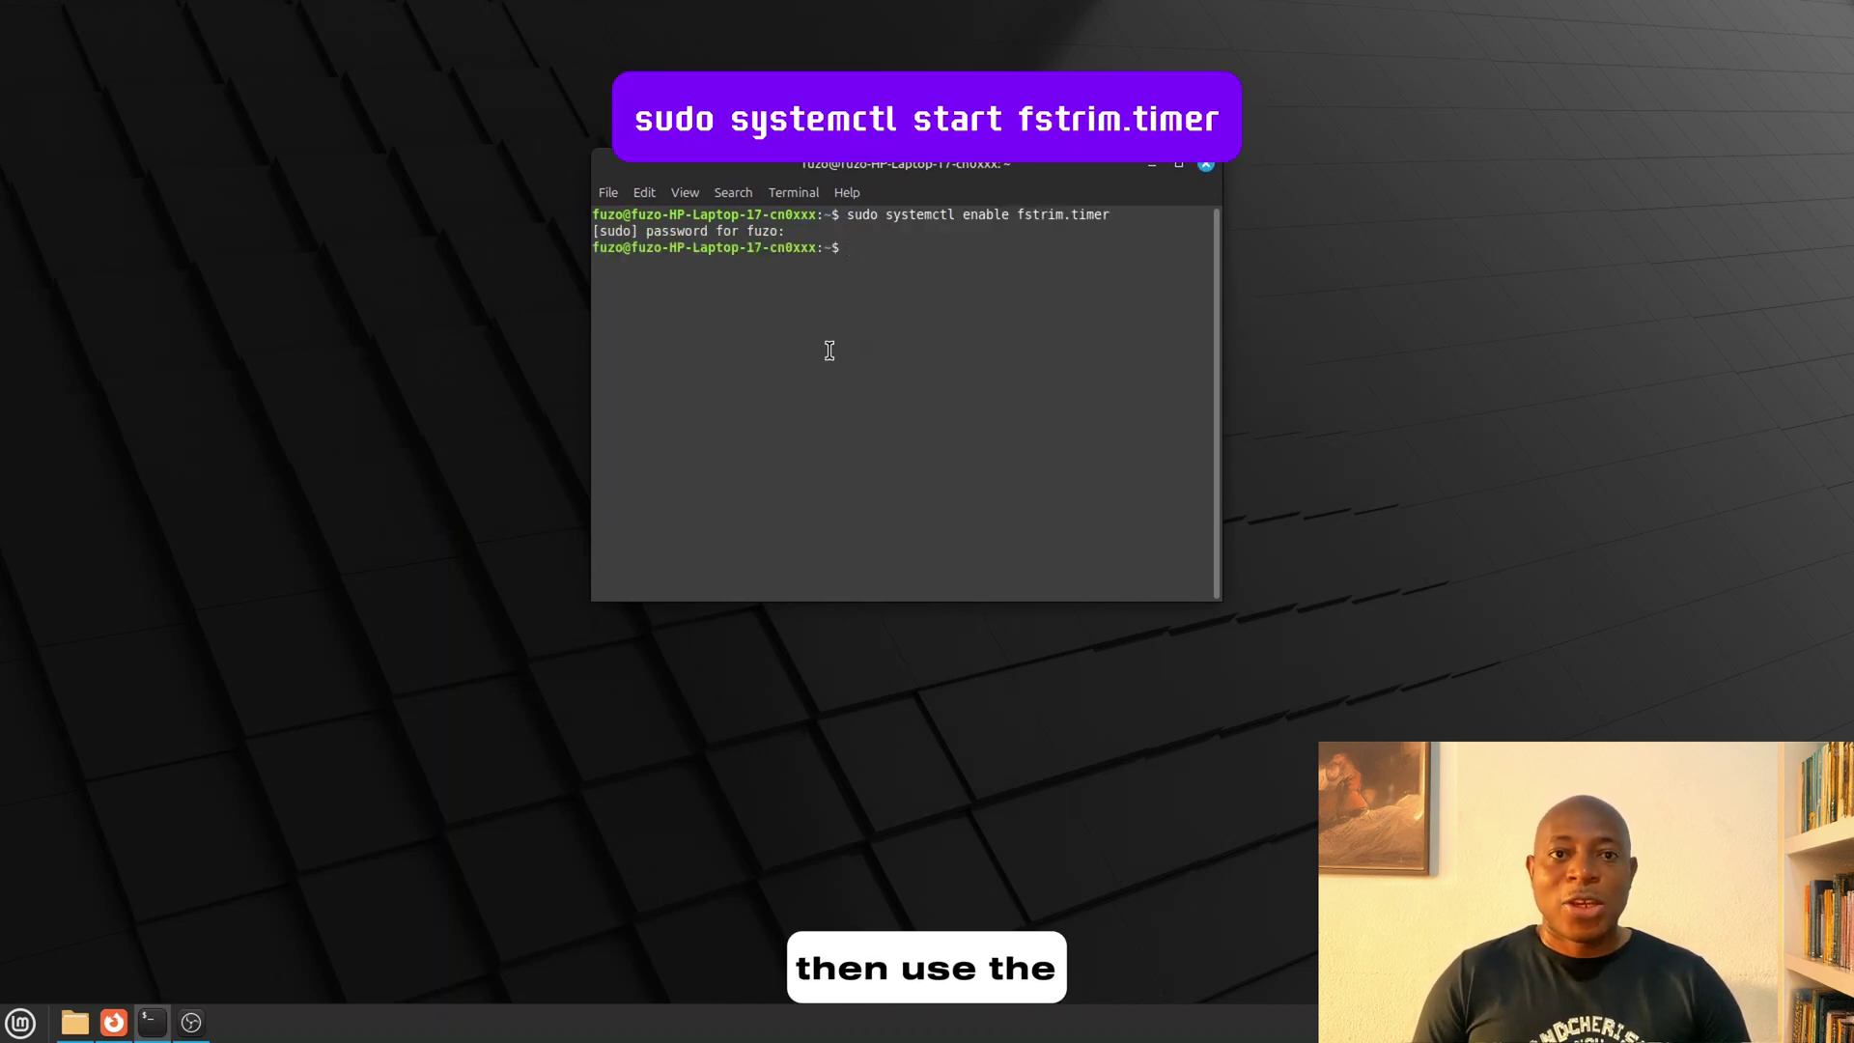
Step: Start fstrim.timer immediately with sudo systemctl start fstrim.timer
right_click(860, 247)
click(907, 368)
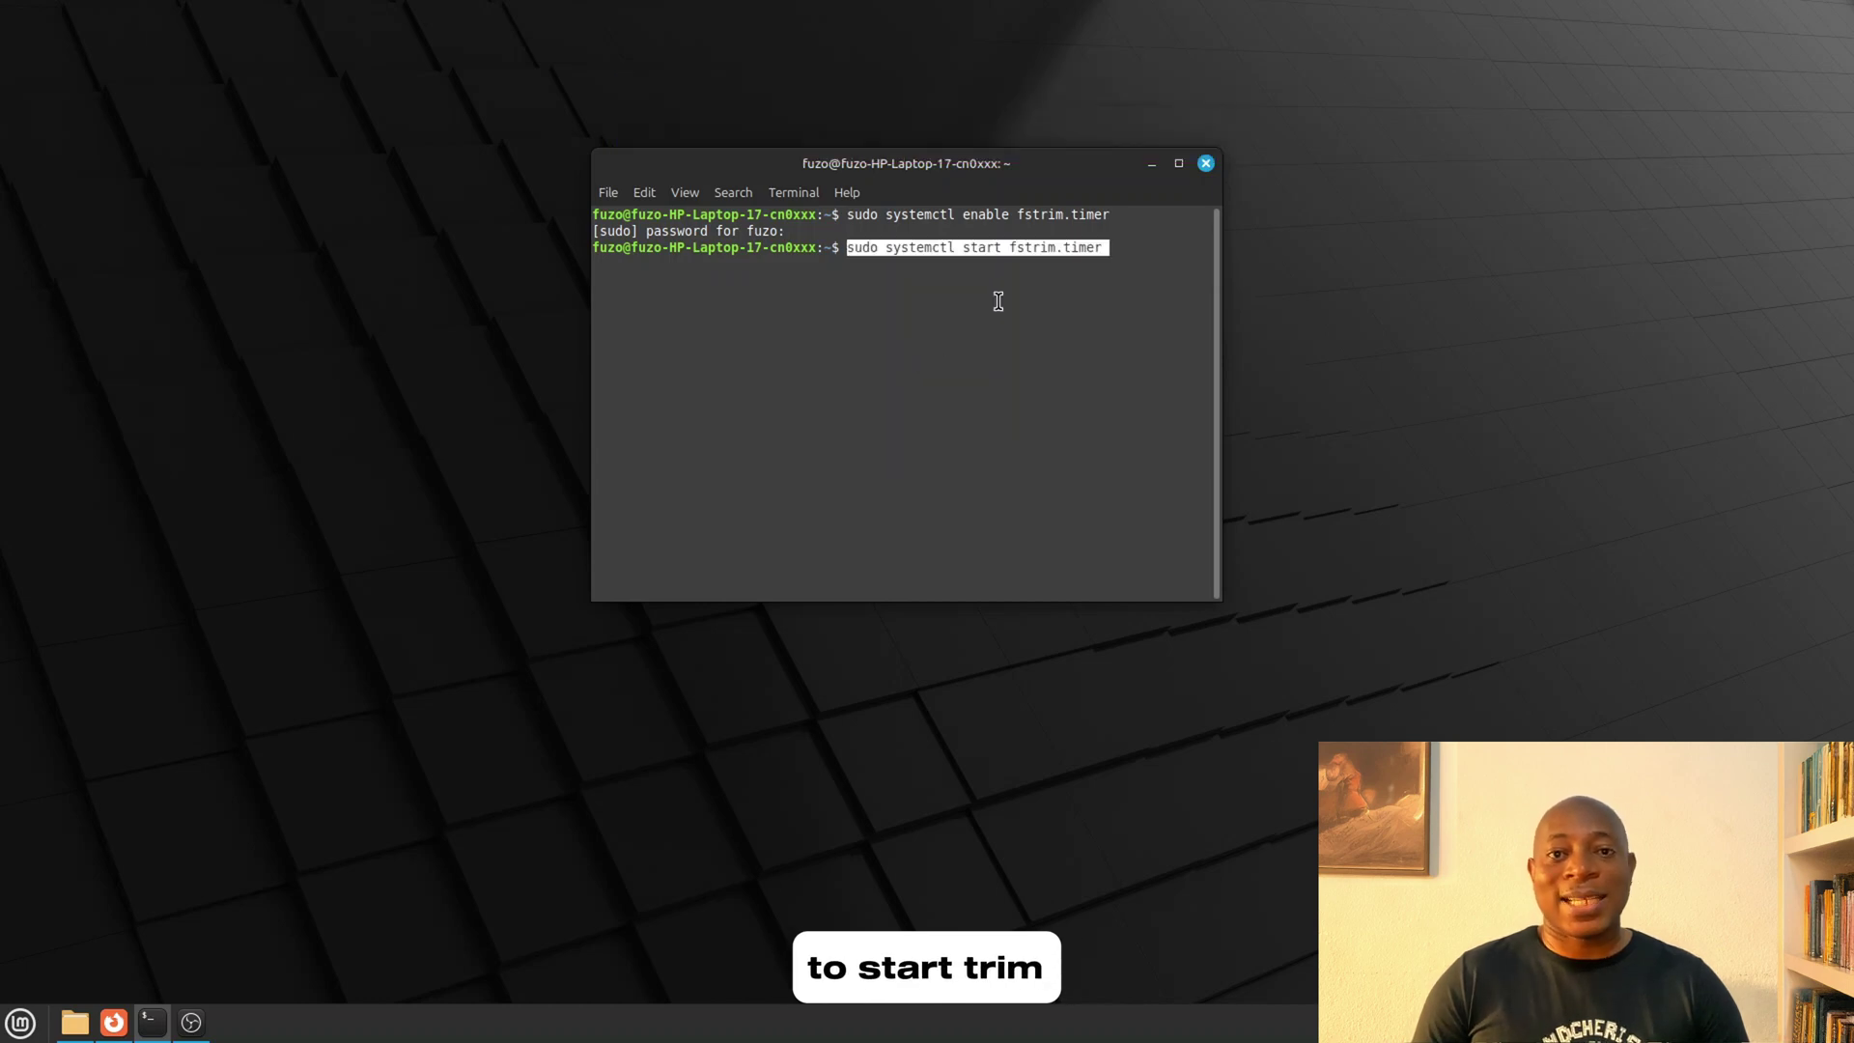
key(End)
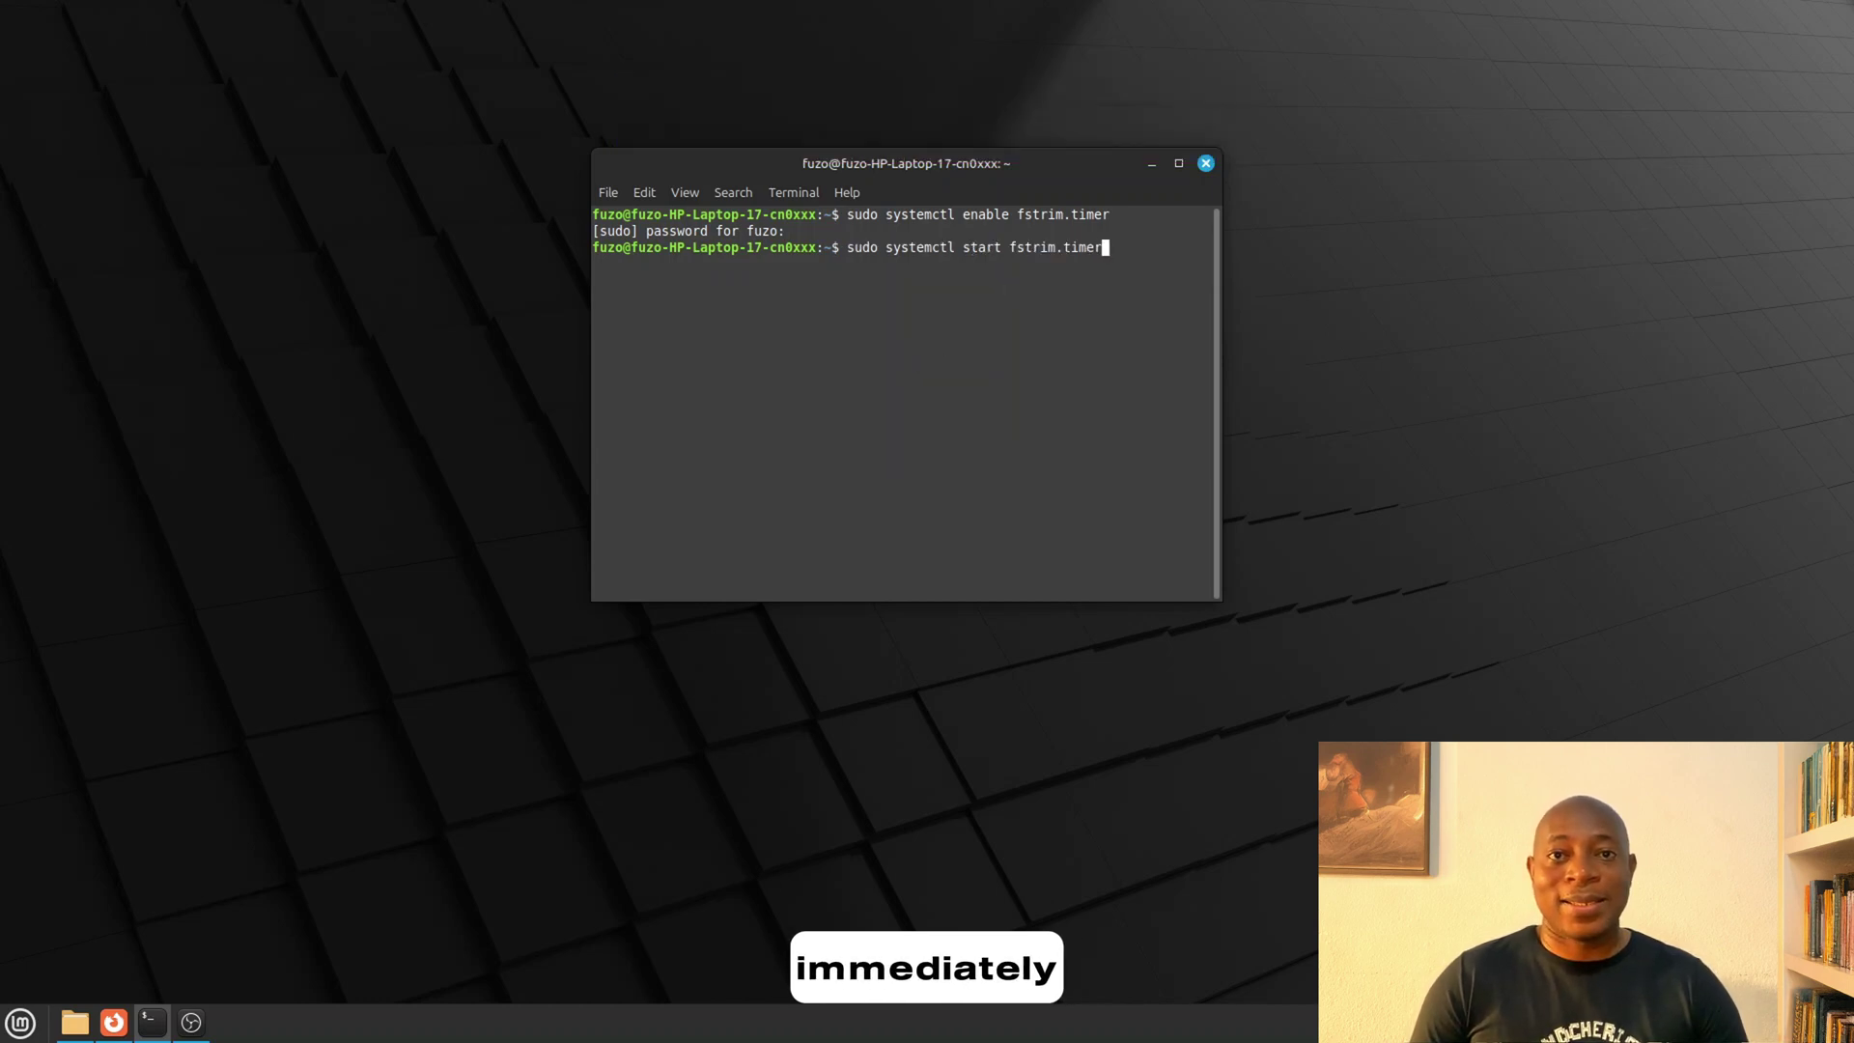
key(Return)
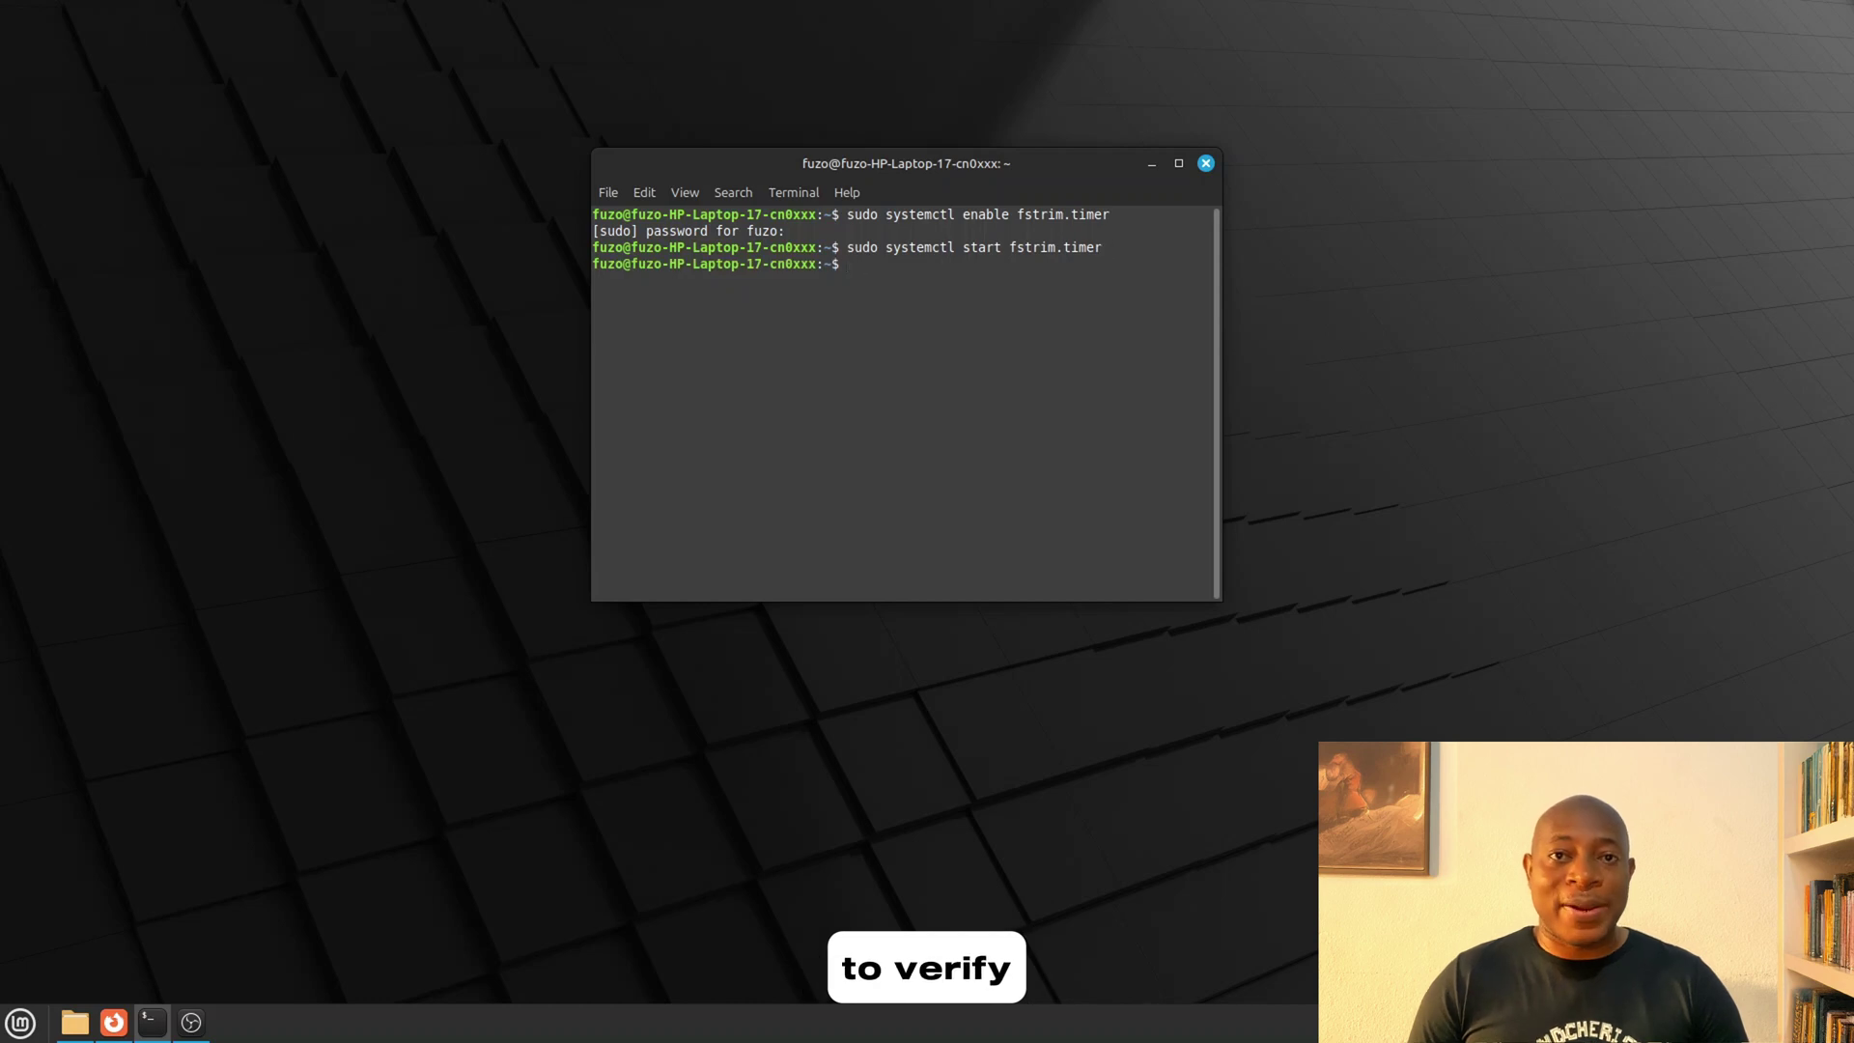
Step: Confirm systemctl status fstrim.timer shows it enabled and active
right_click(873, 267)
click(940, 390)
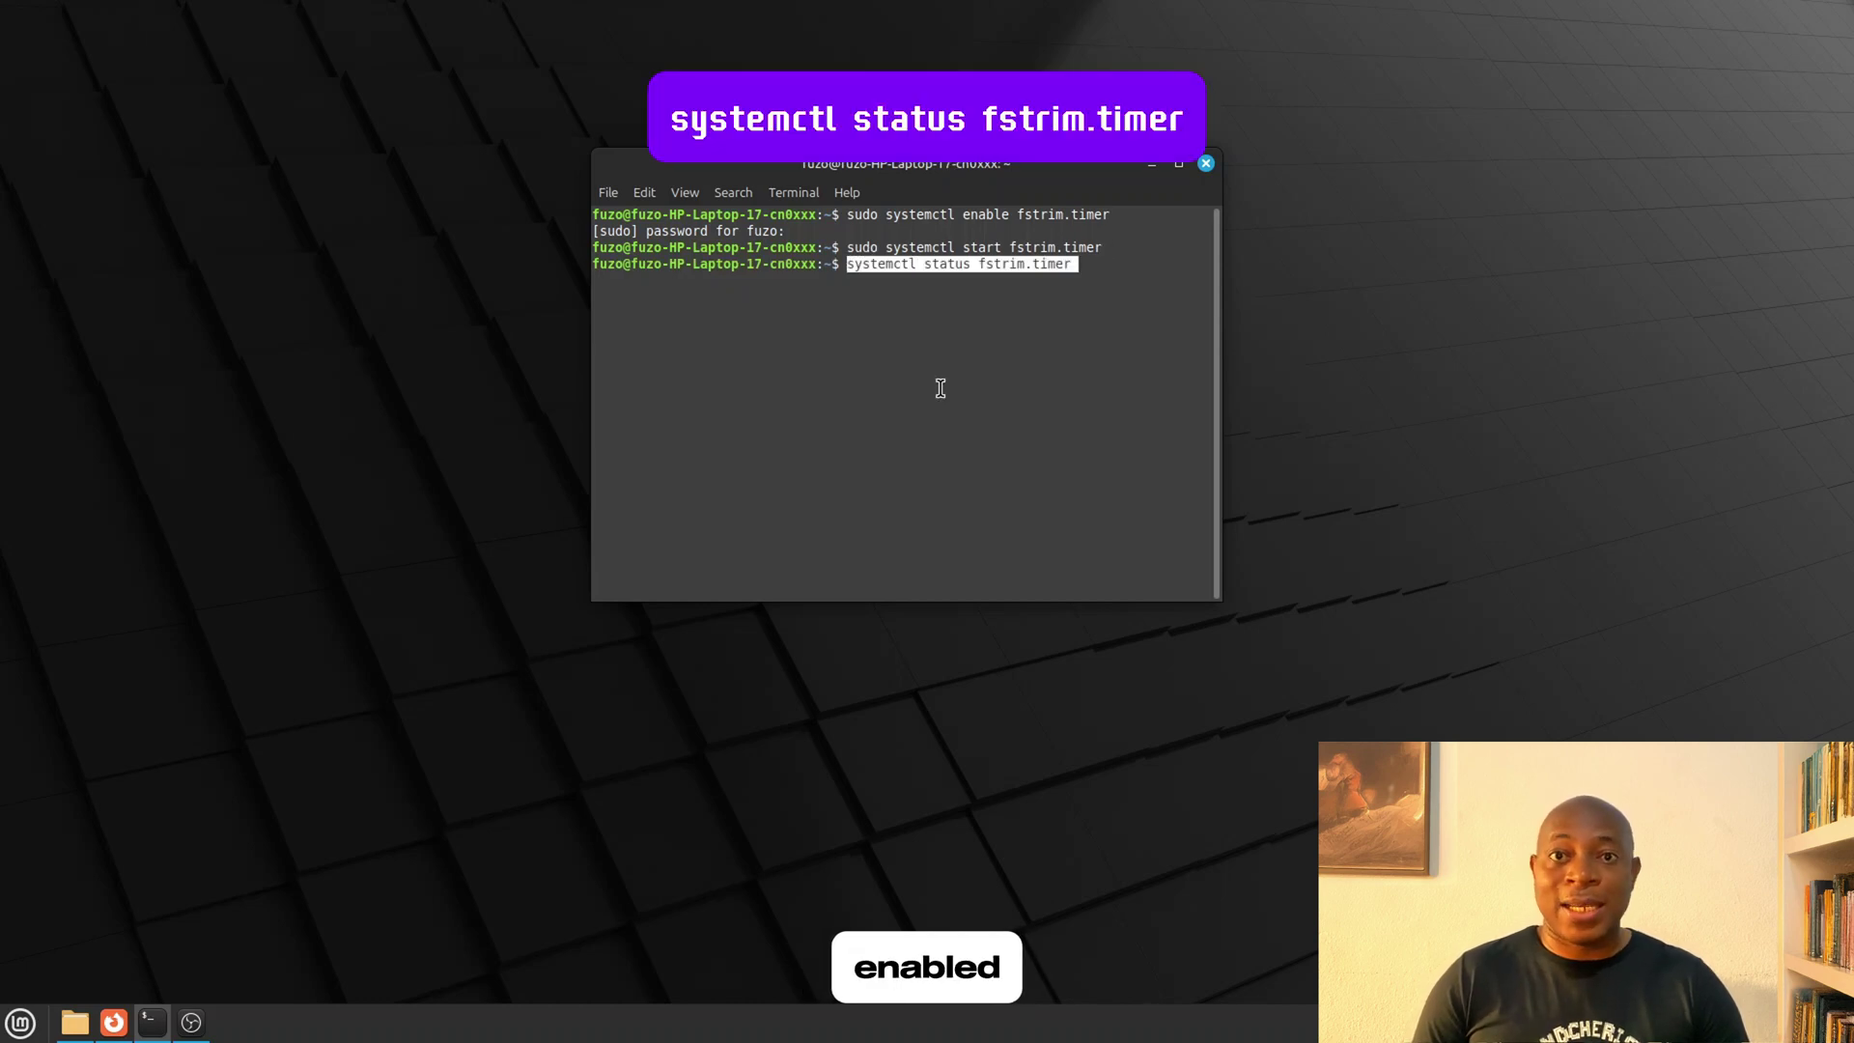
key(End)
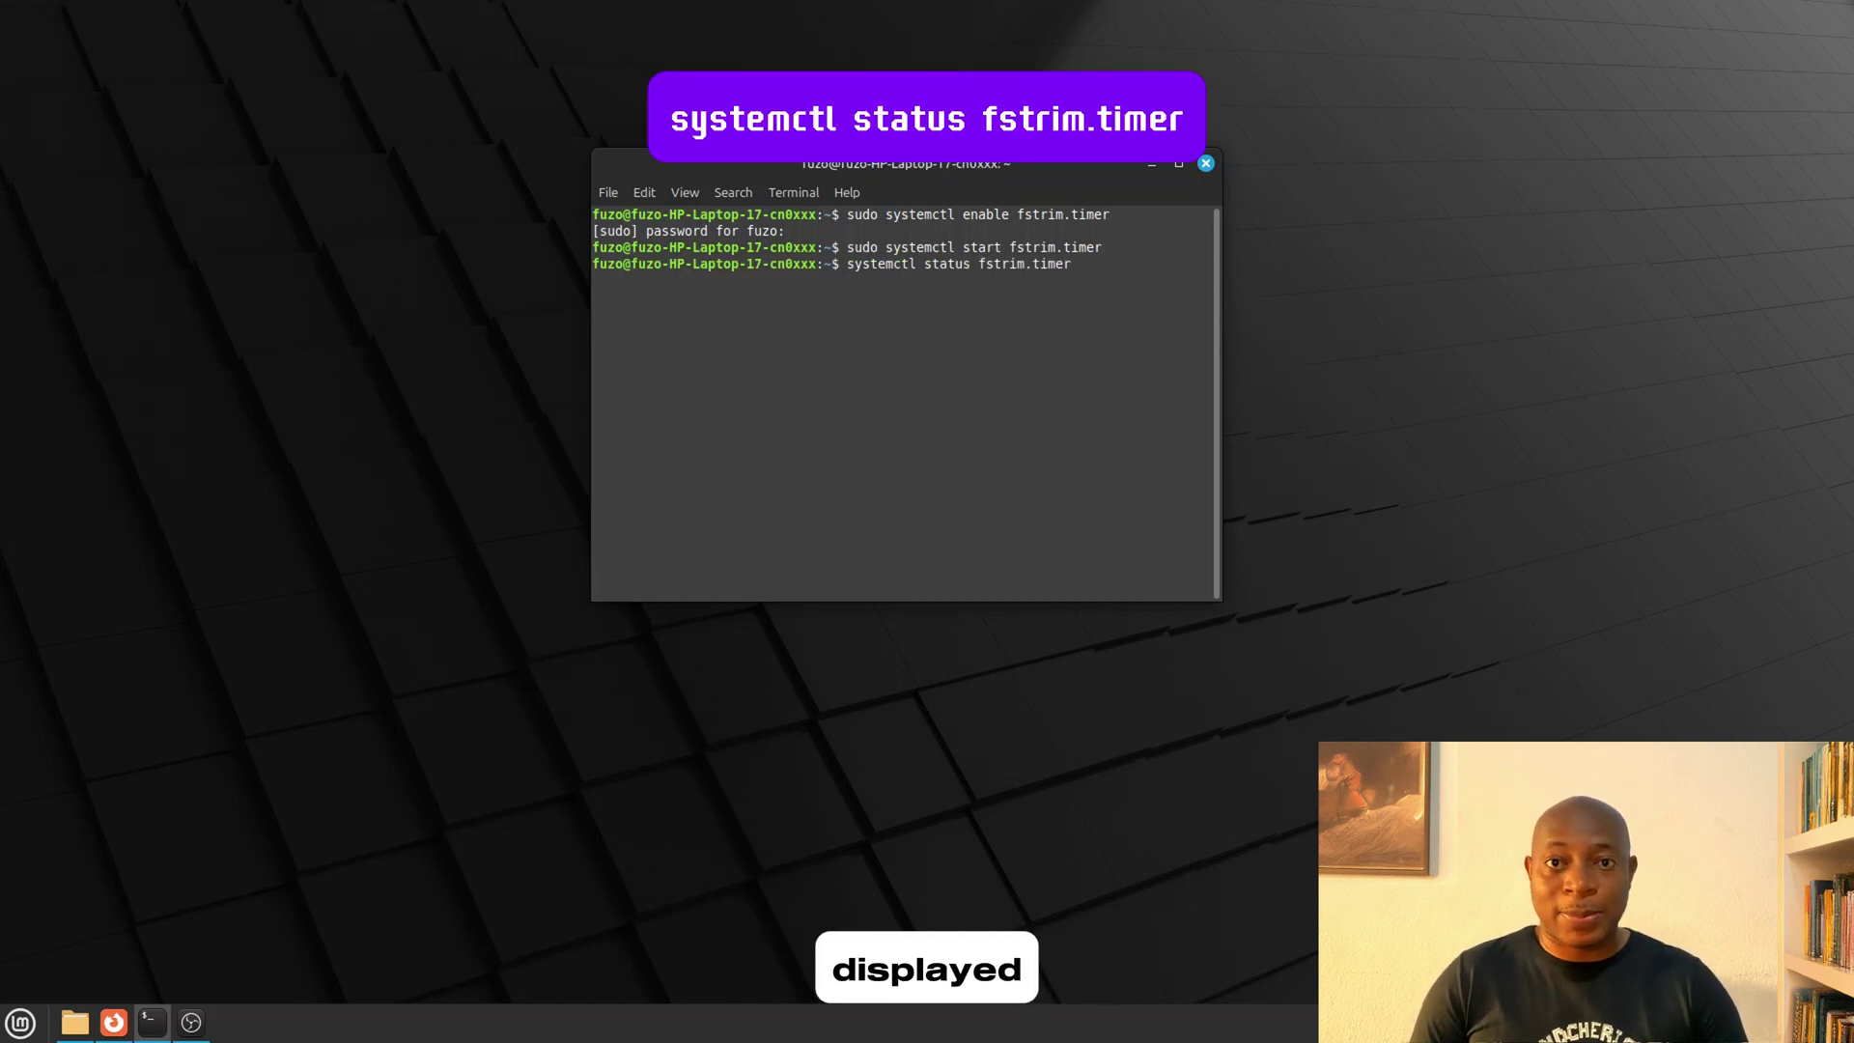
key(Return)
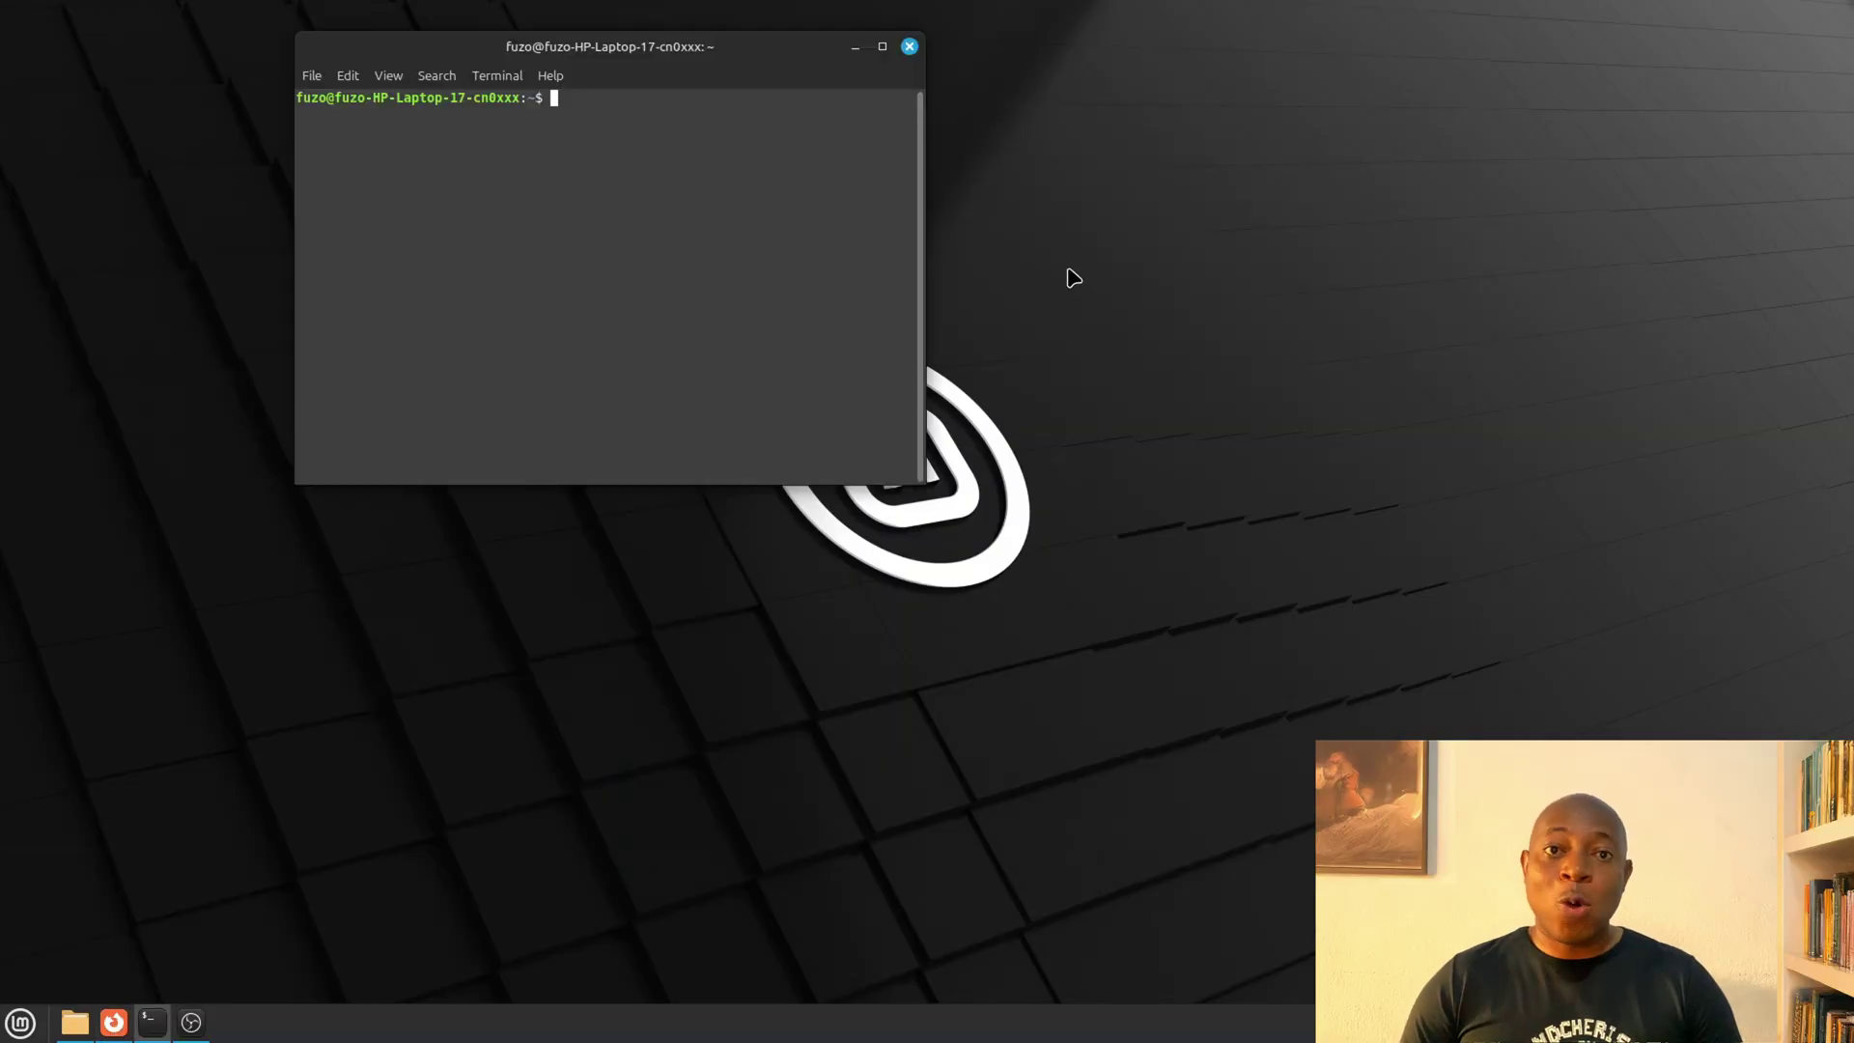
Step: Run sudo apt install zram-config -y and supply the sudo password
right_click(837, 299)
click(878, 415)
key(Return)
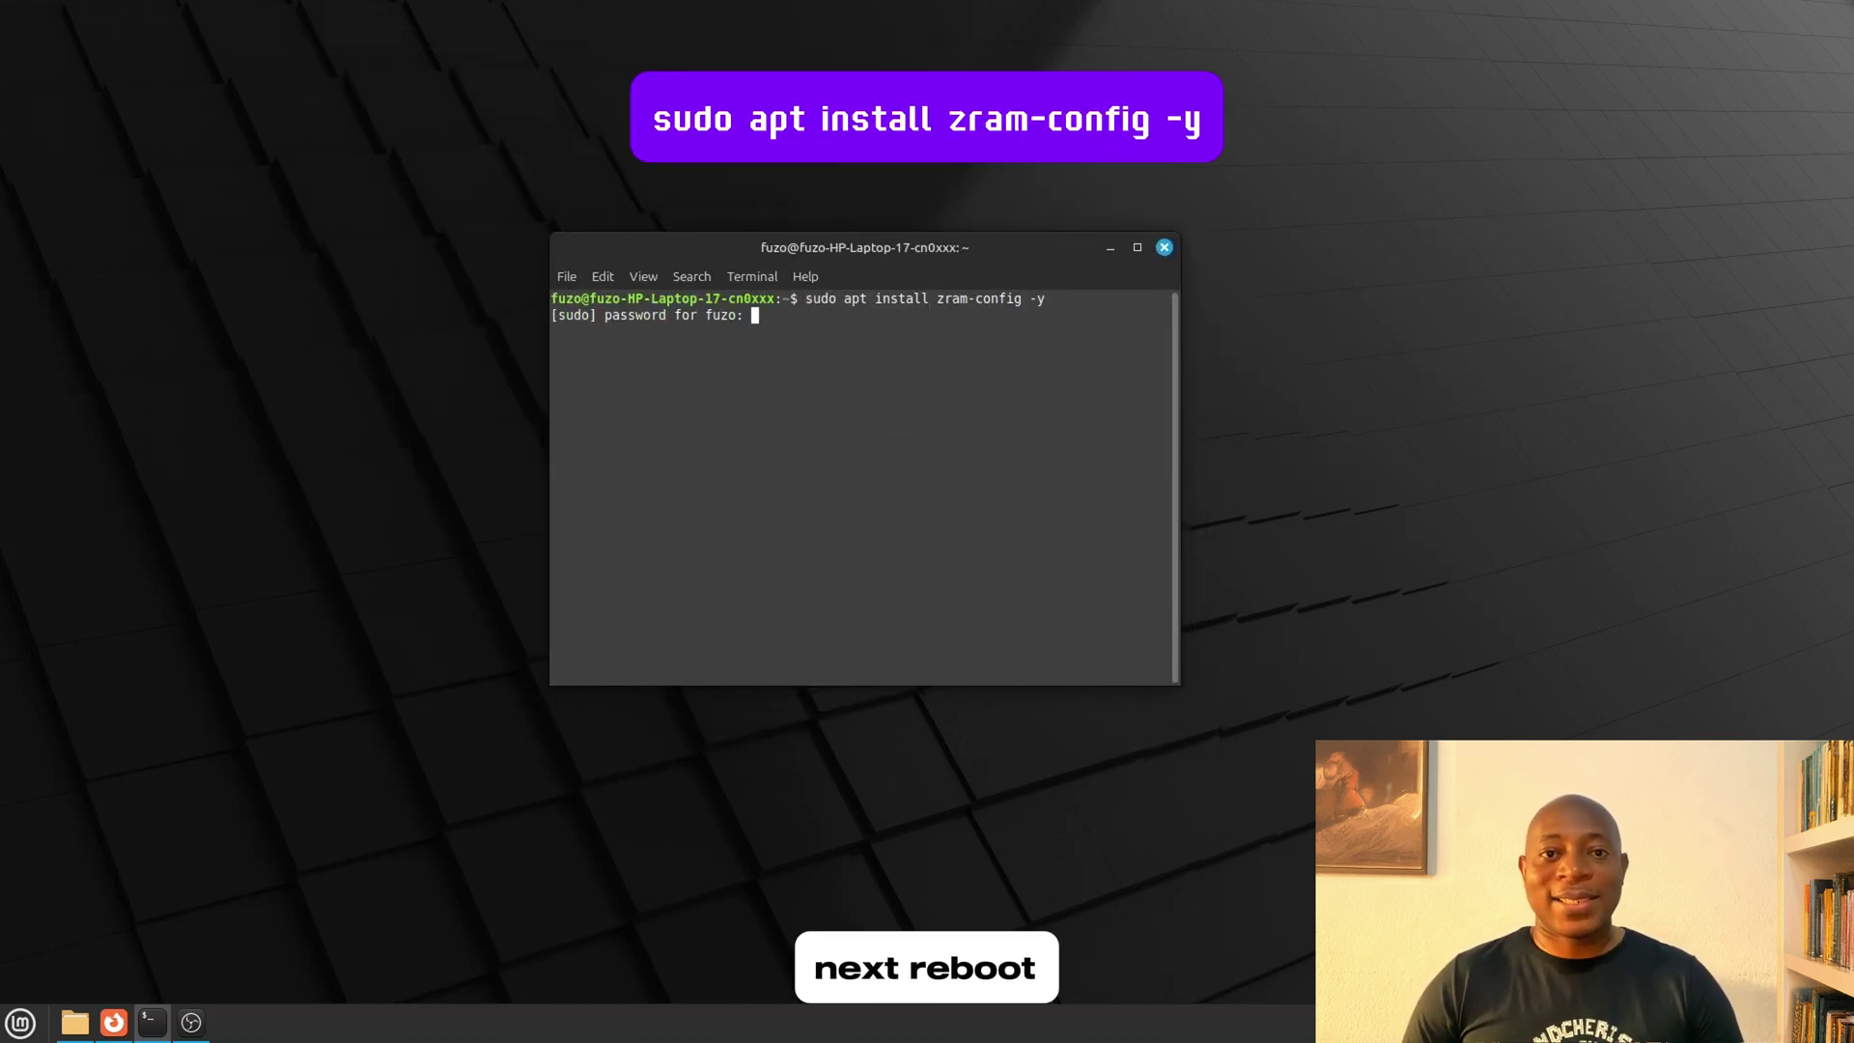
key(Return)
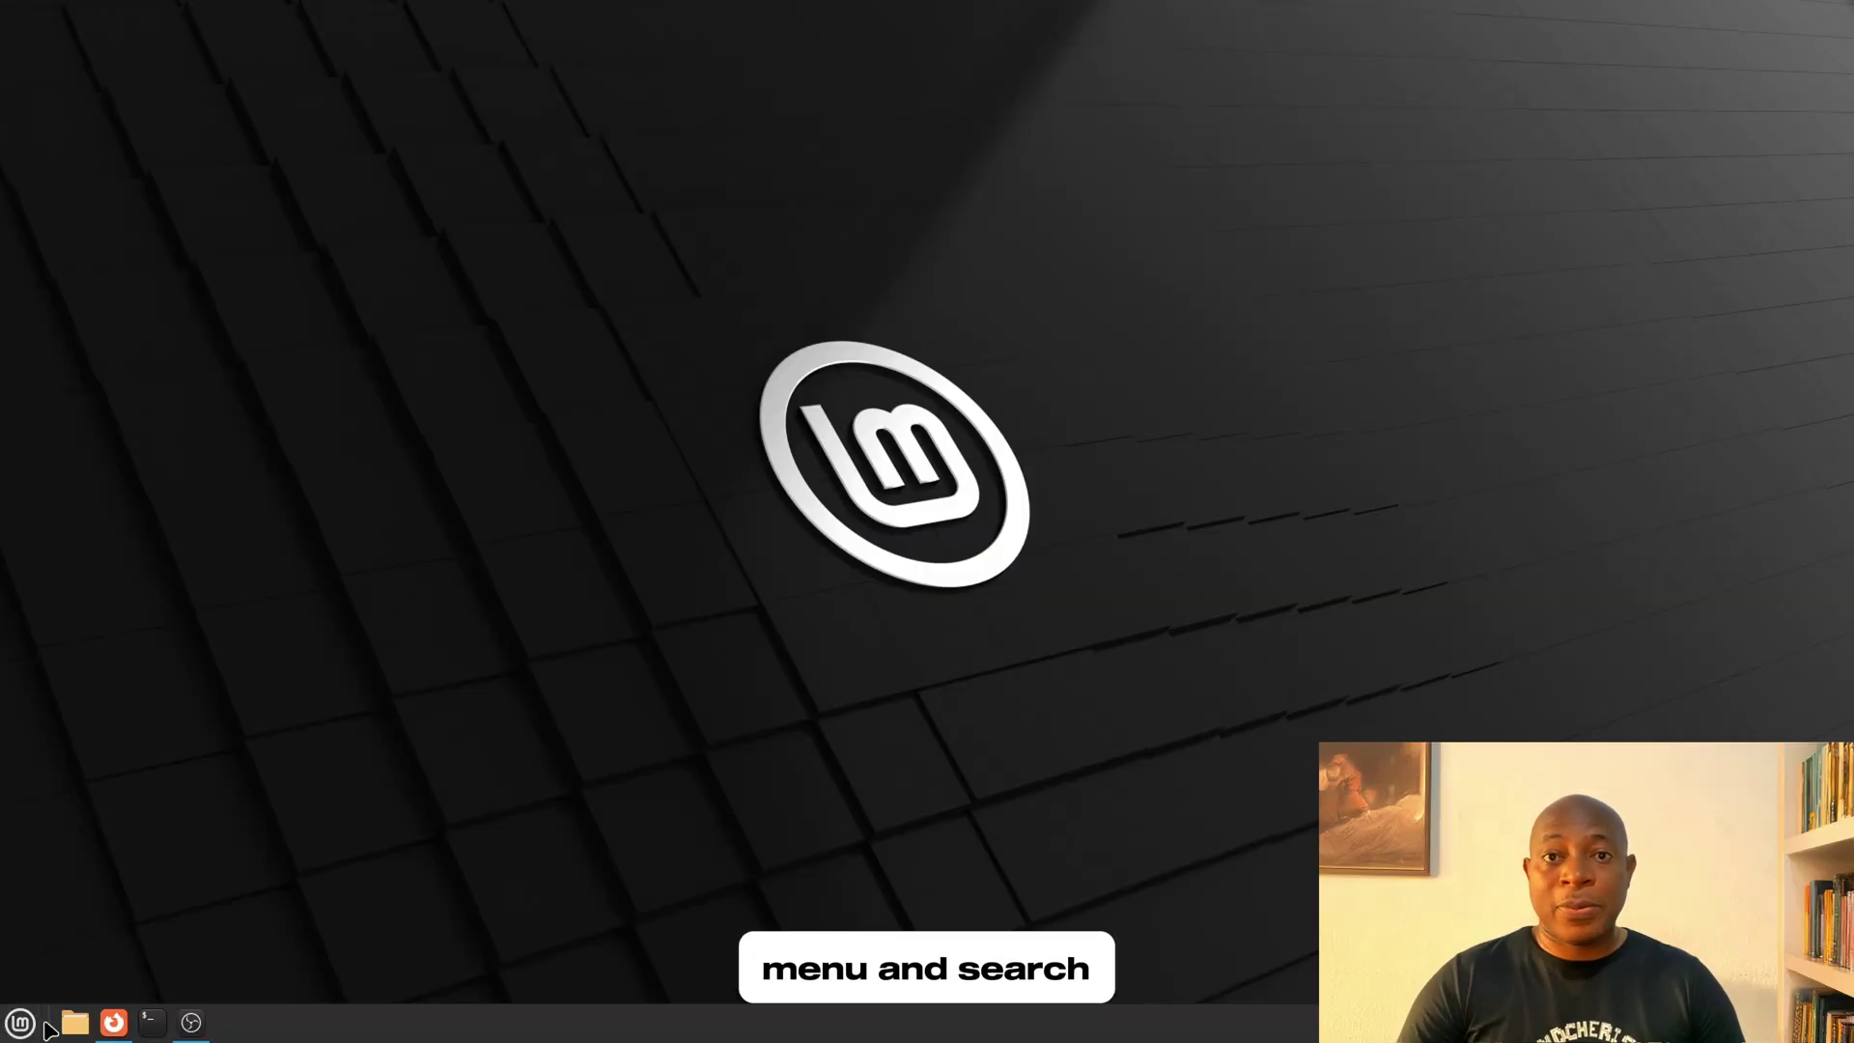
Step: Open Startup Applications via a 'star' search and switch off mintwelcome and NVIDIA Prime autostart
click(20, 1023)
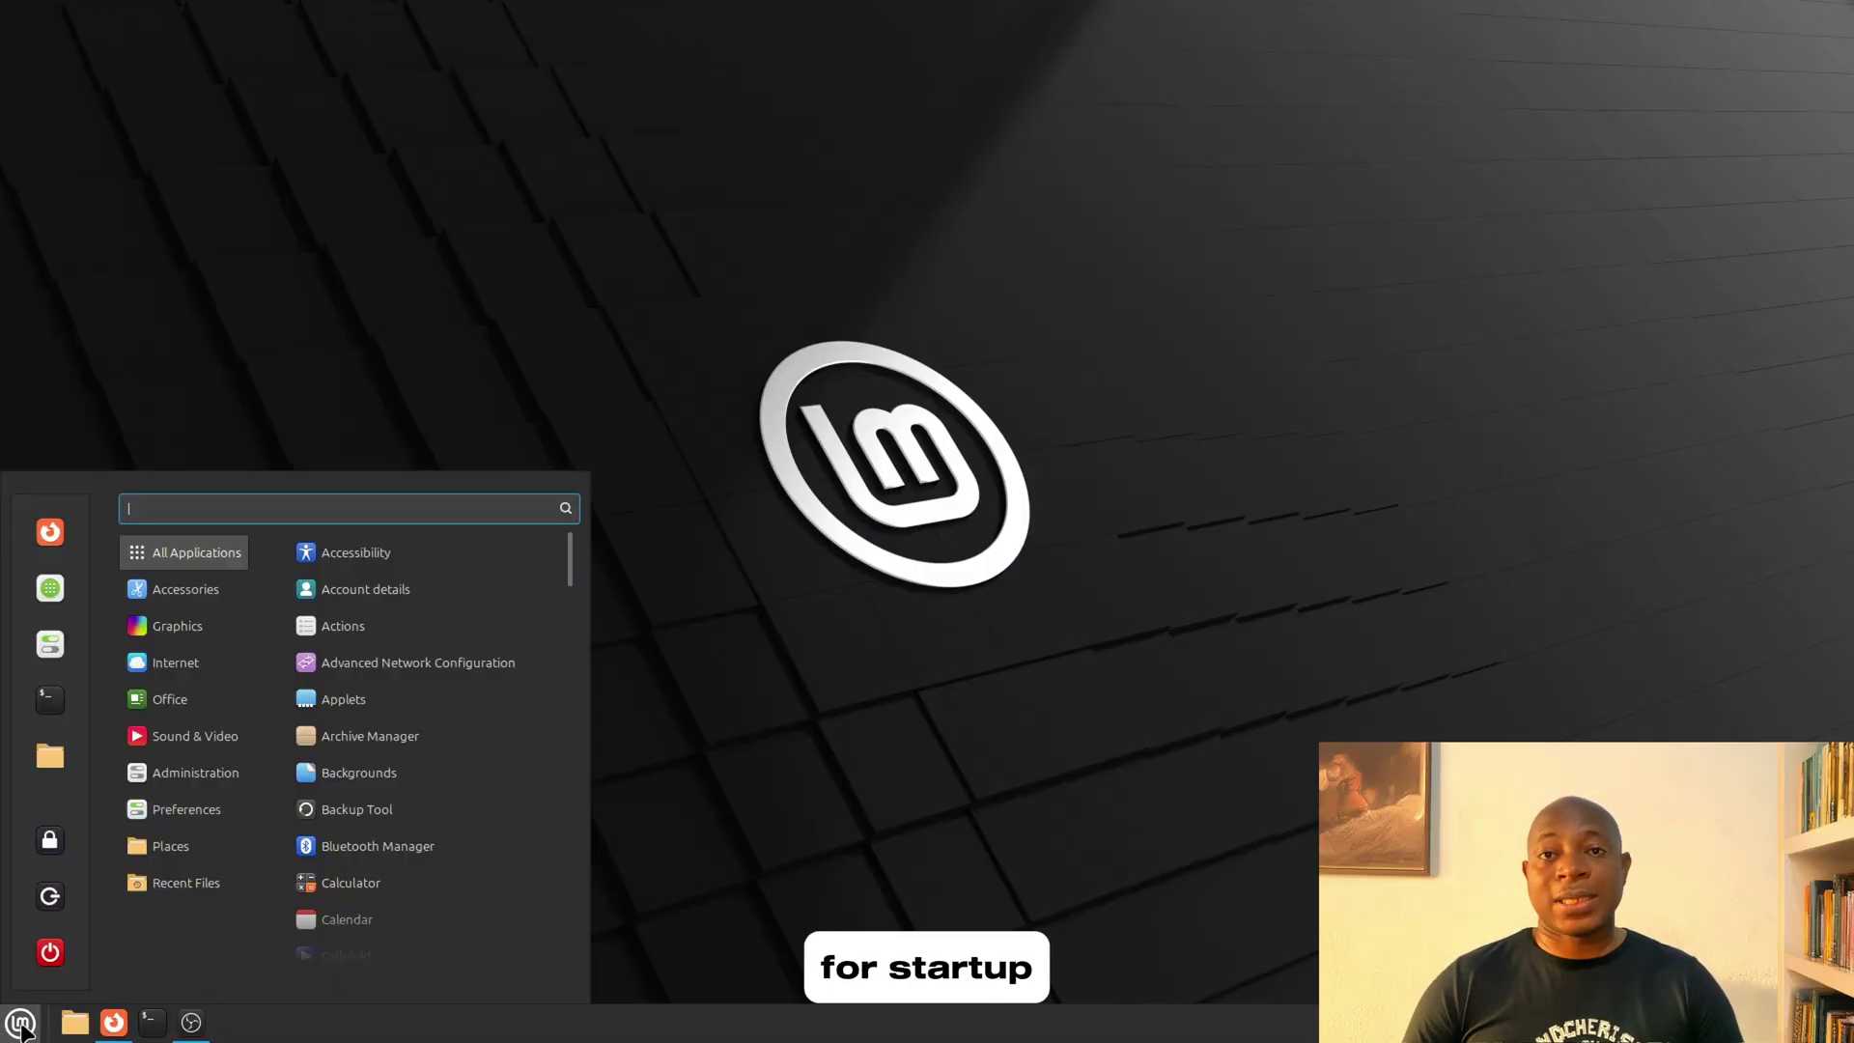
text(star)
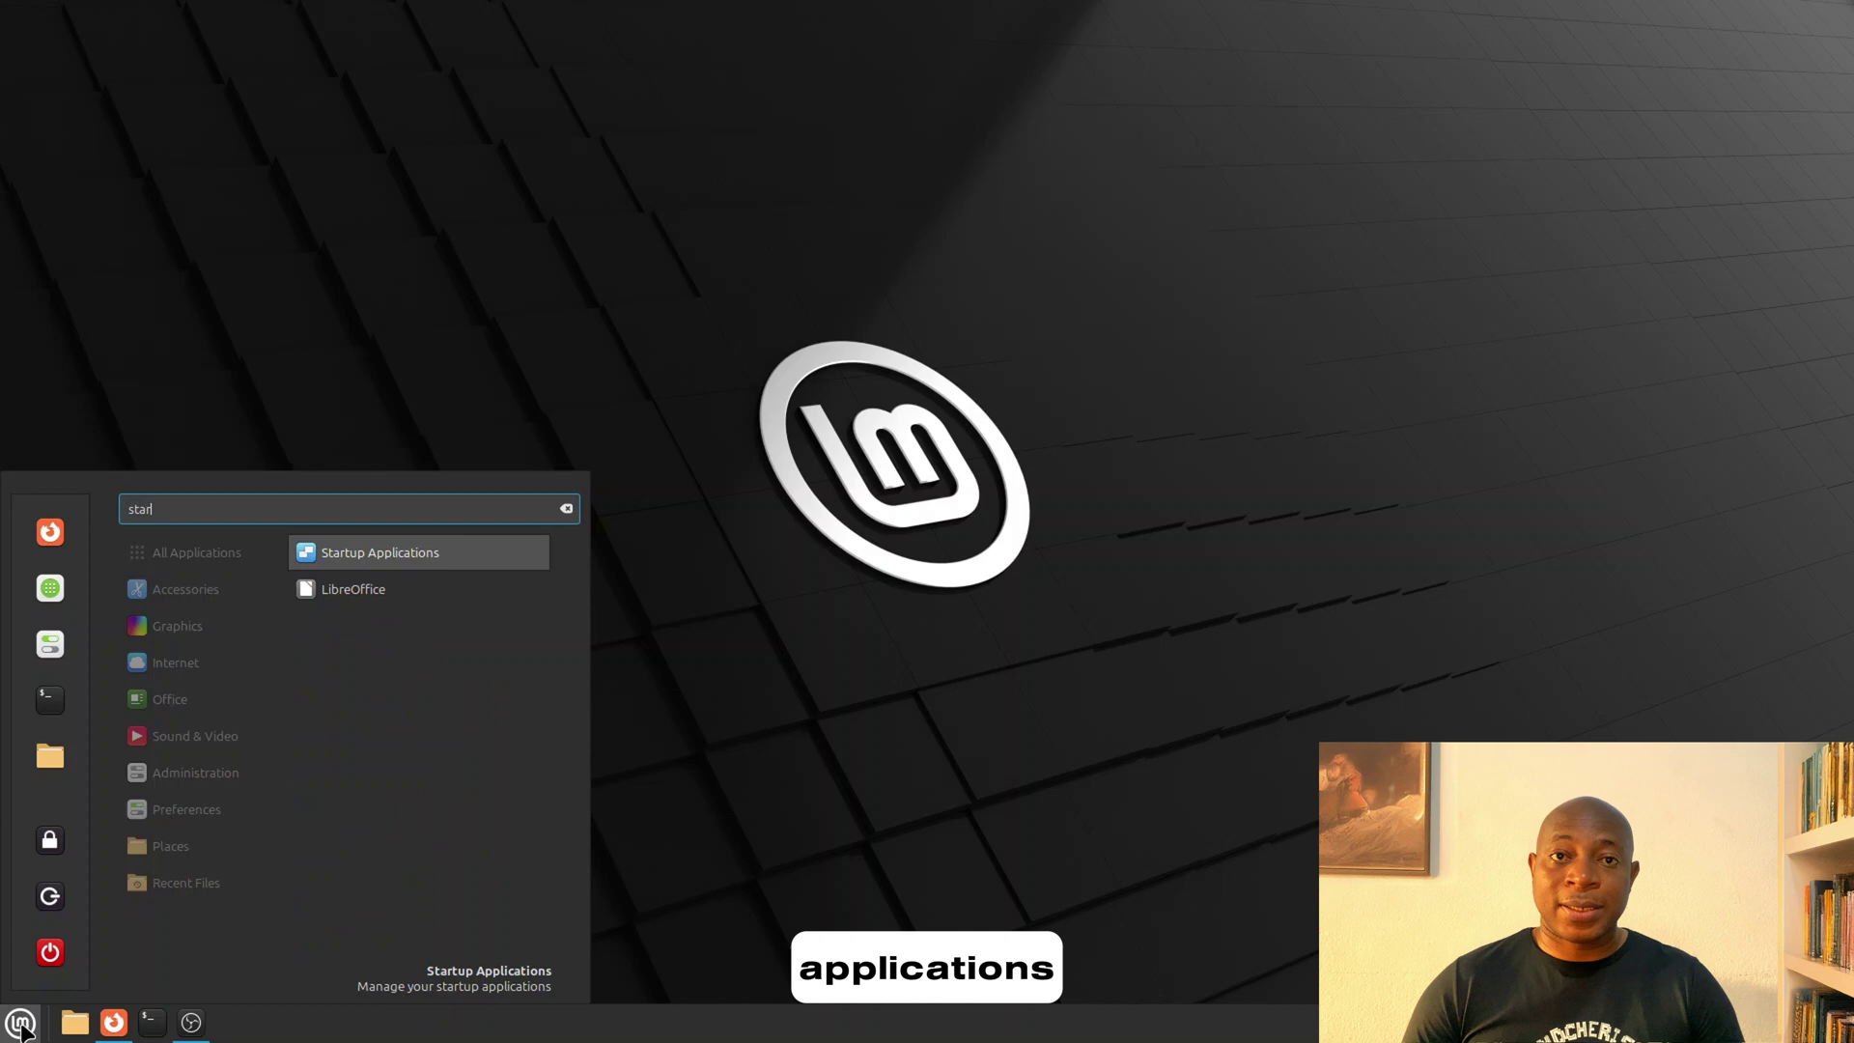
click(356, 553)
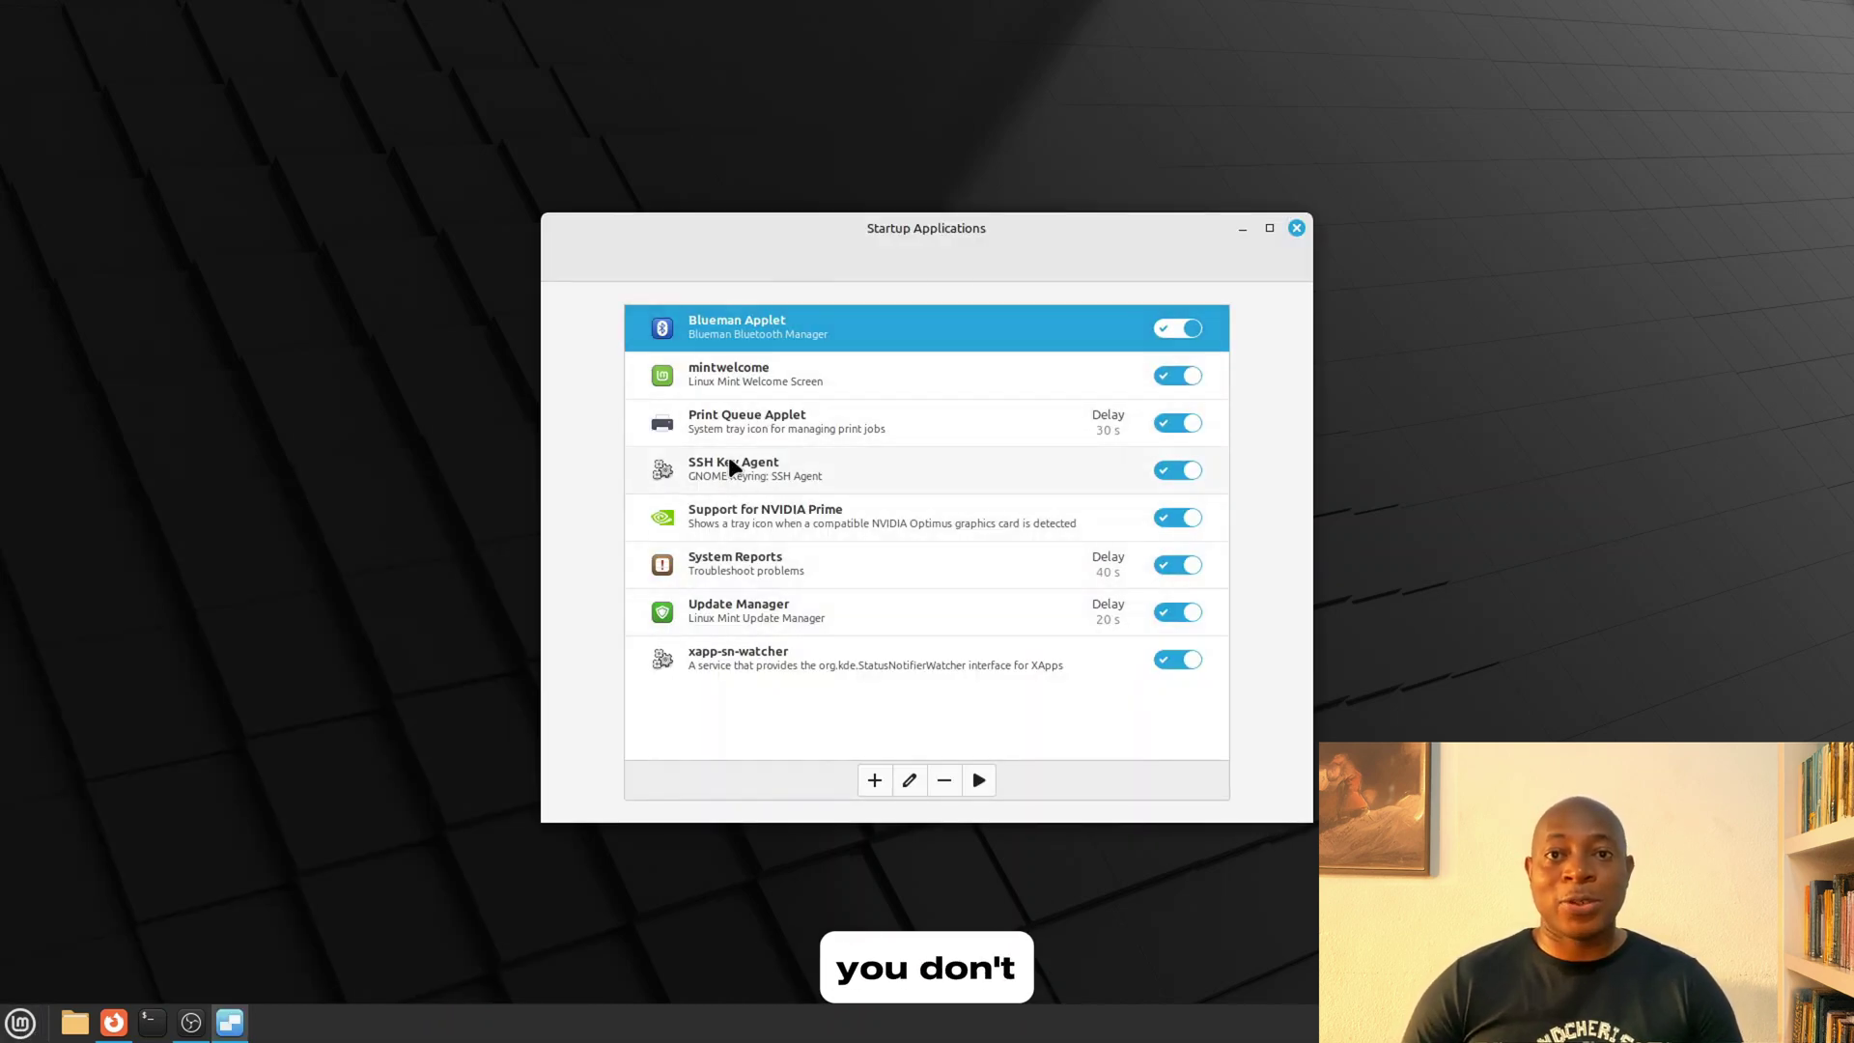
click(1190, 378)
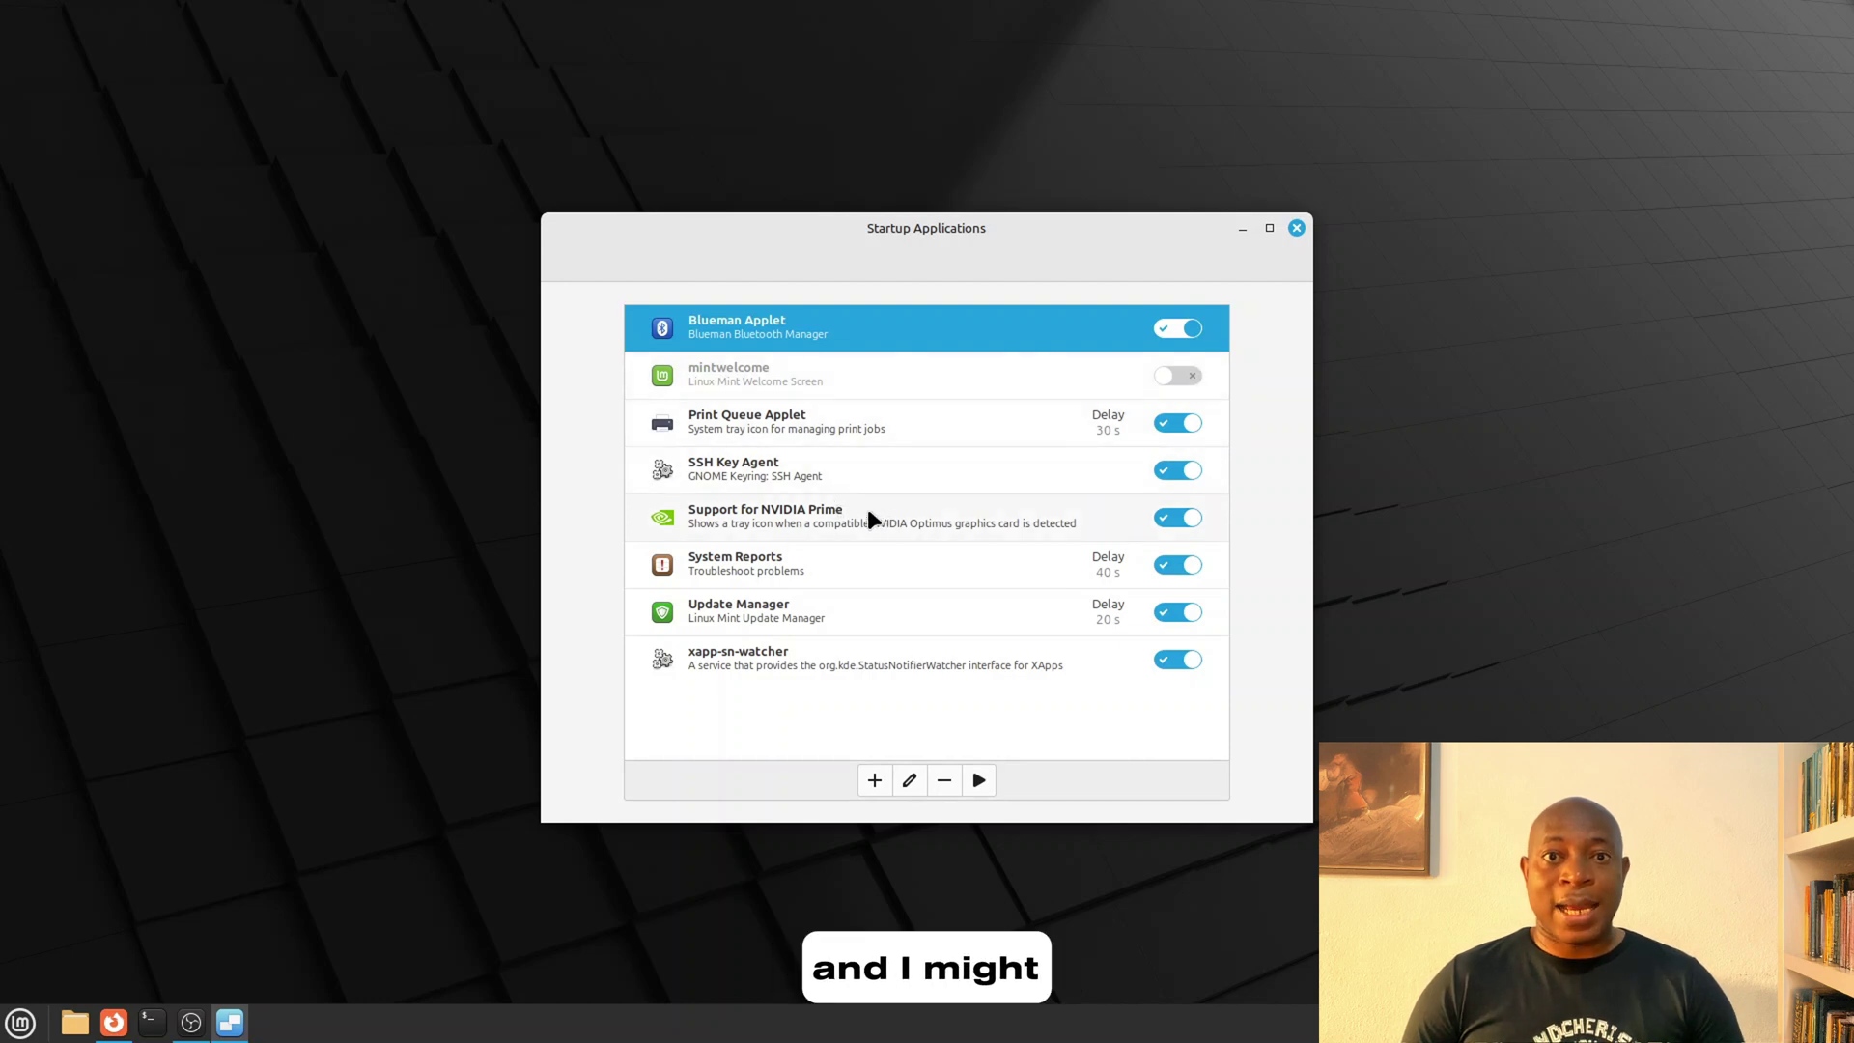
click(1164, 519)
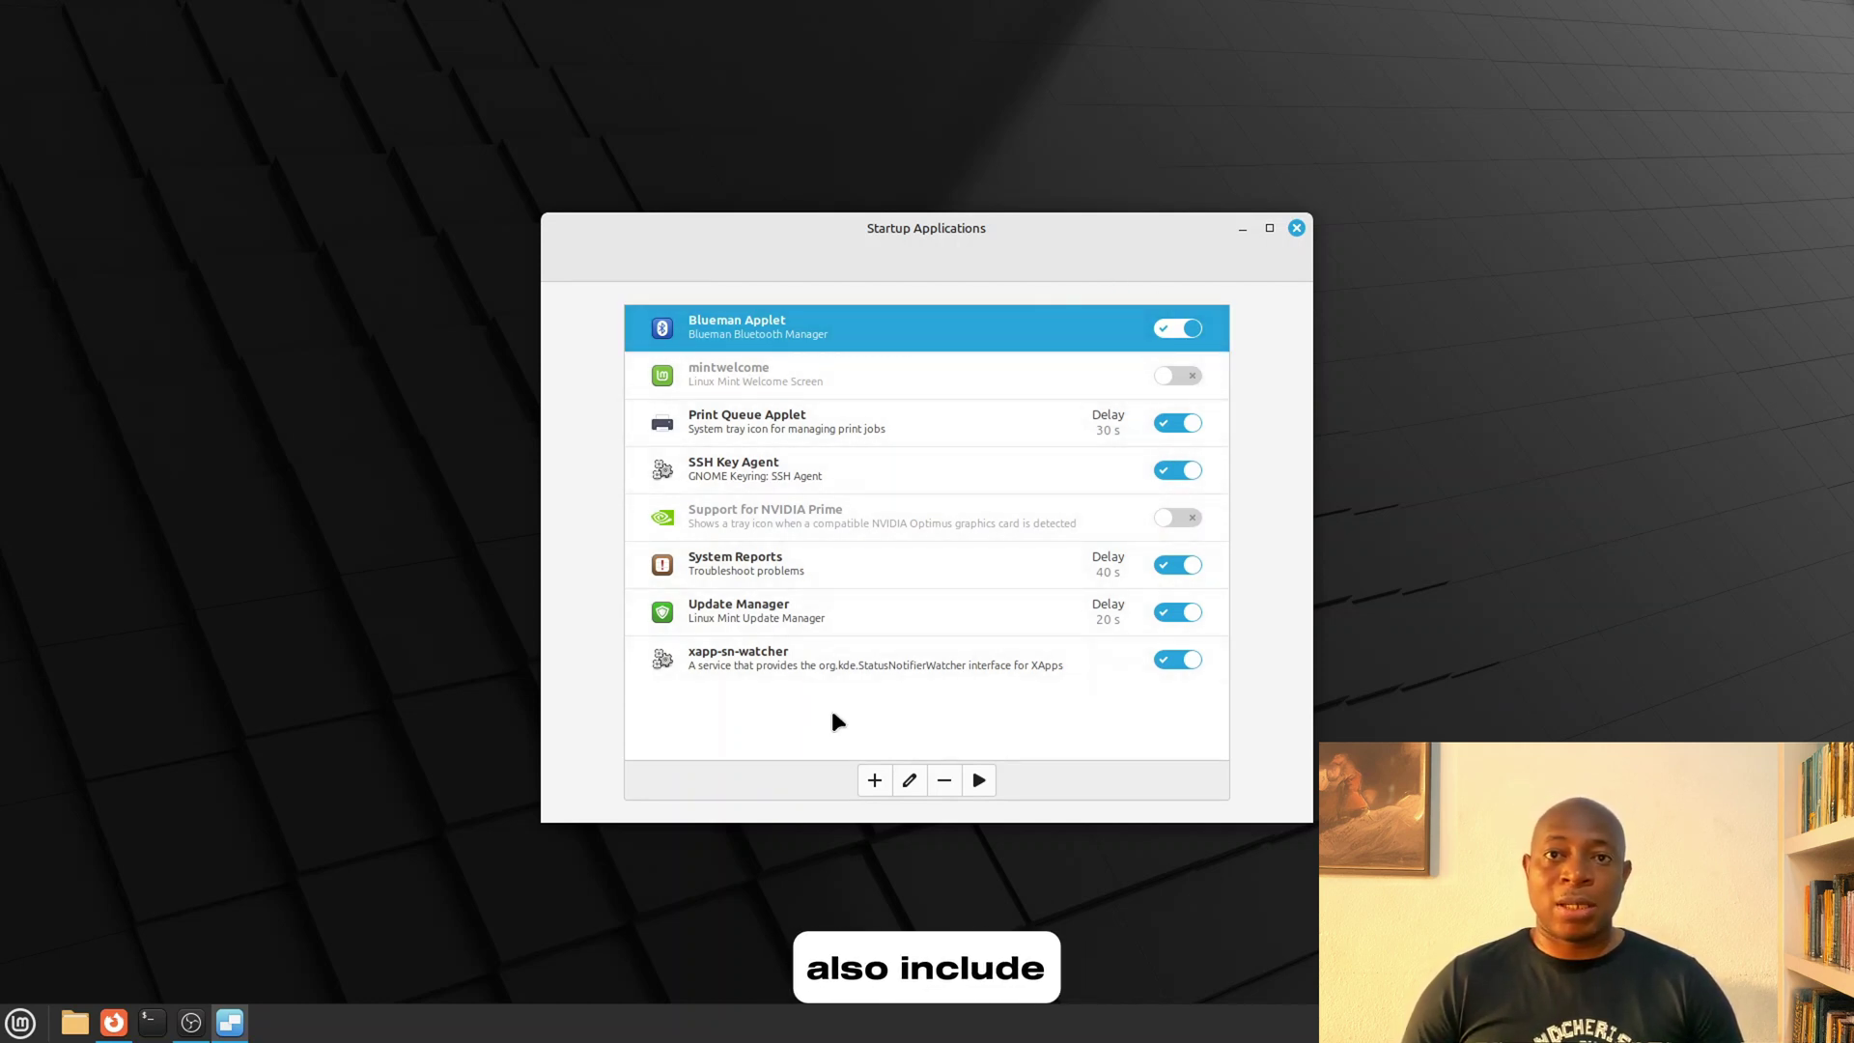
click(1296, 227)
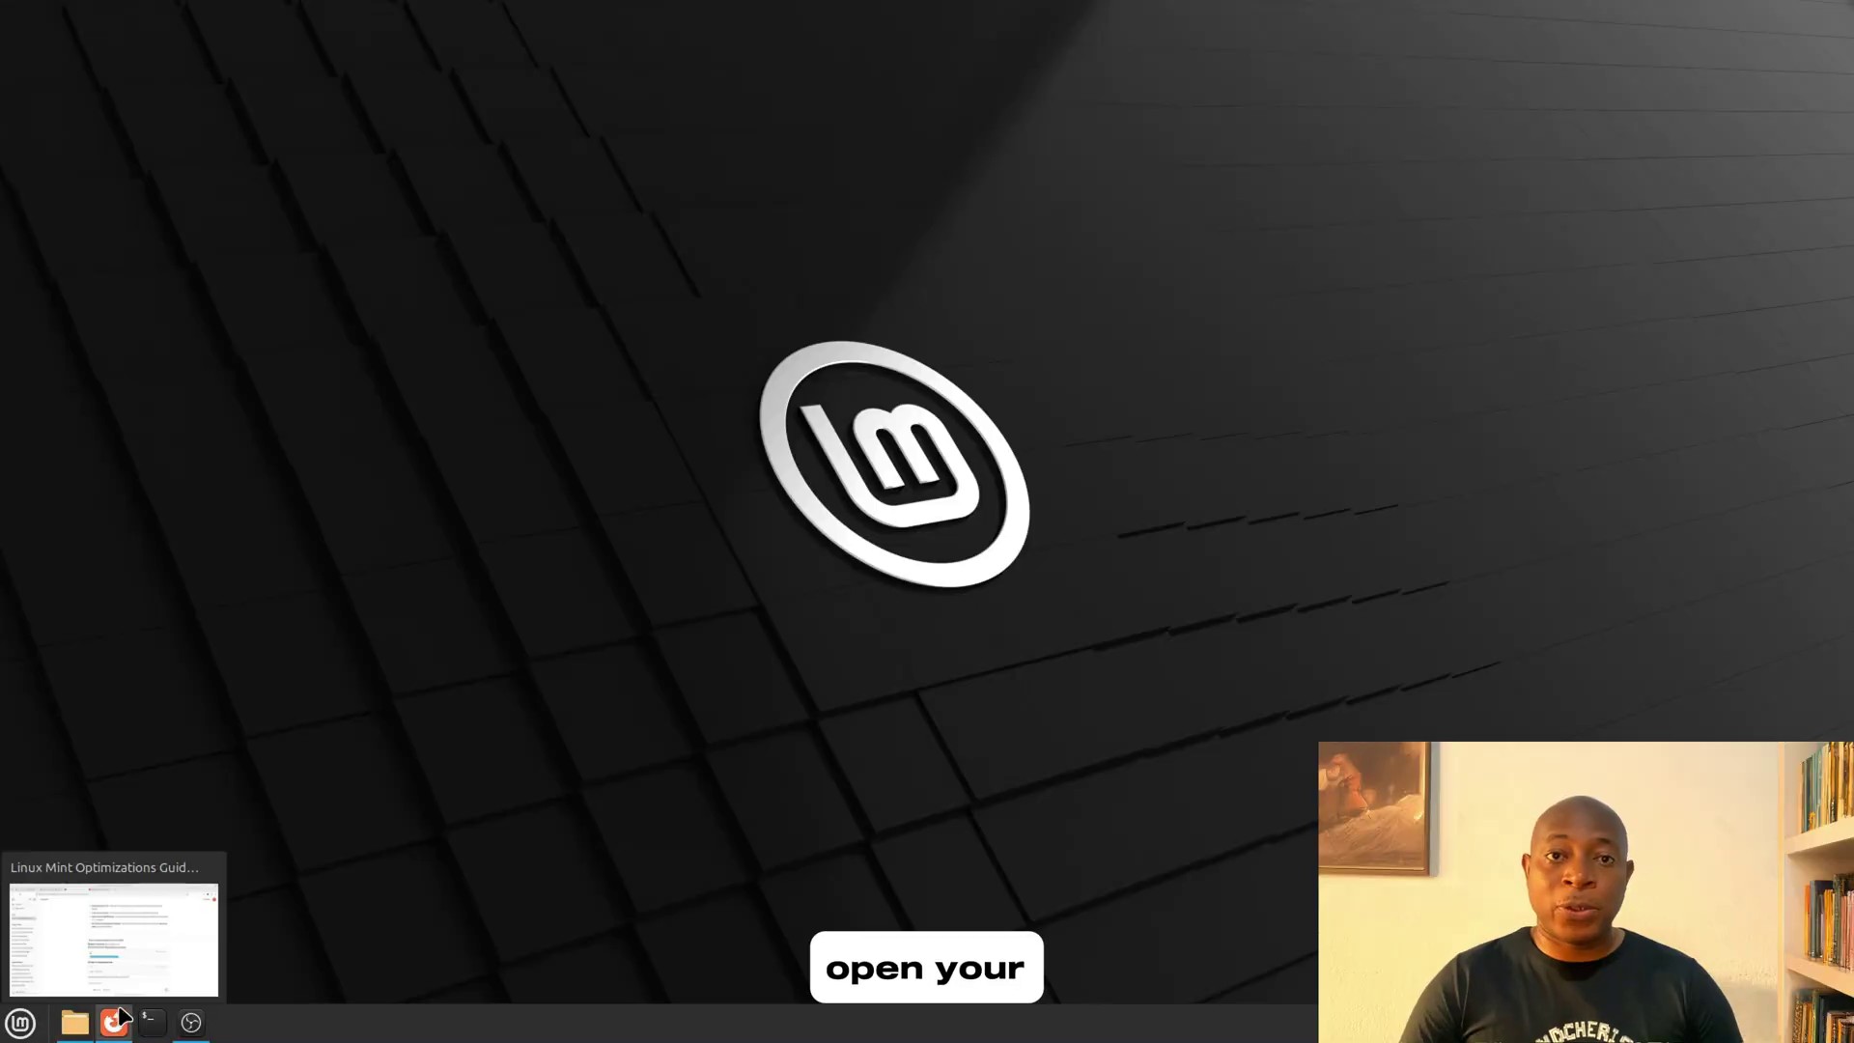
Step: In a new terminal, install tlp and tlp-rdw with 'sudo apt install tlp tlp-rdw -y'
click(152, 1022)
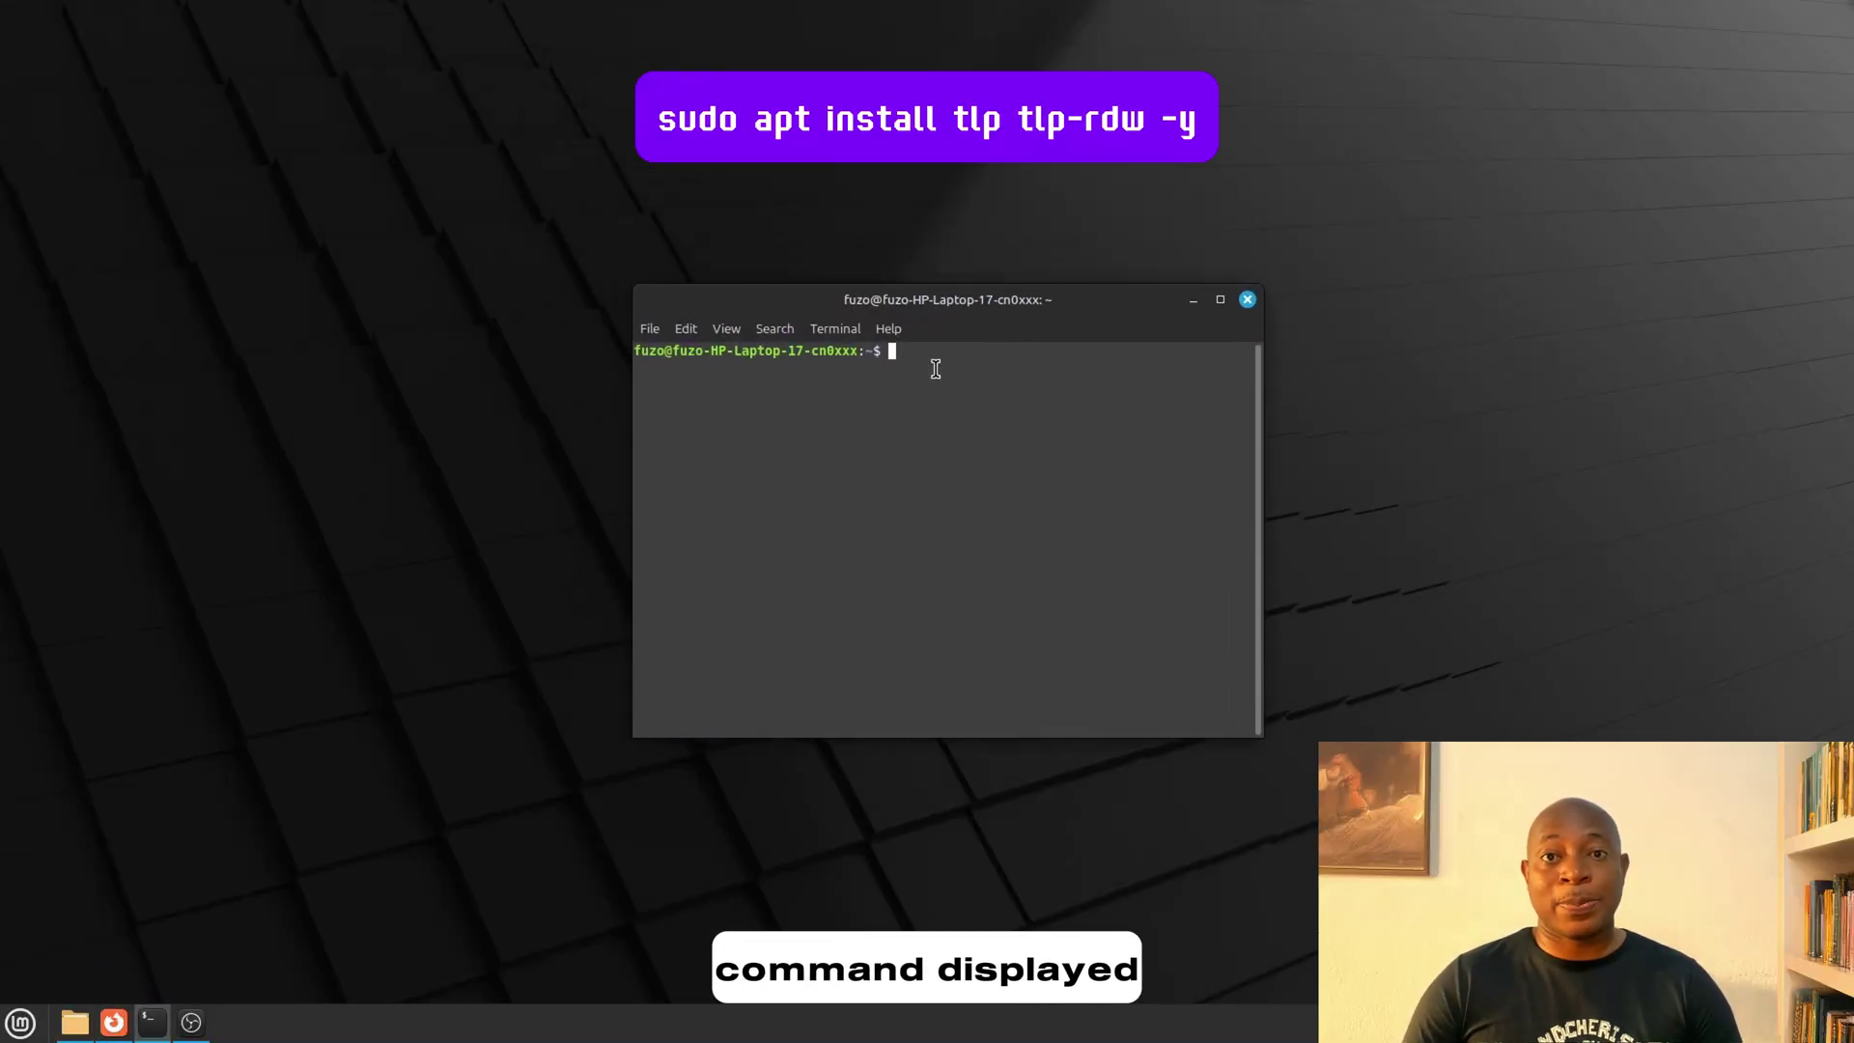
right_click(893, 353)
click(954, 468)
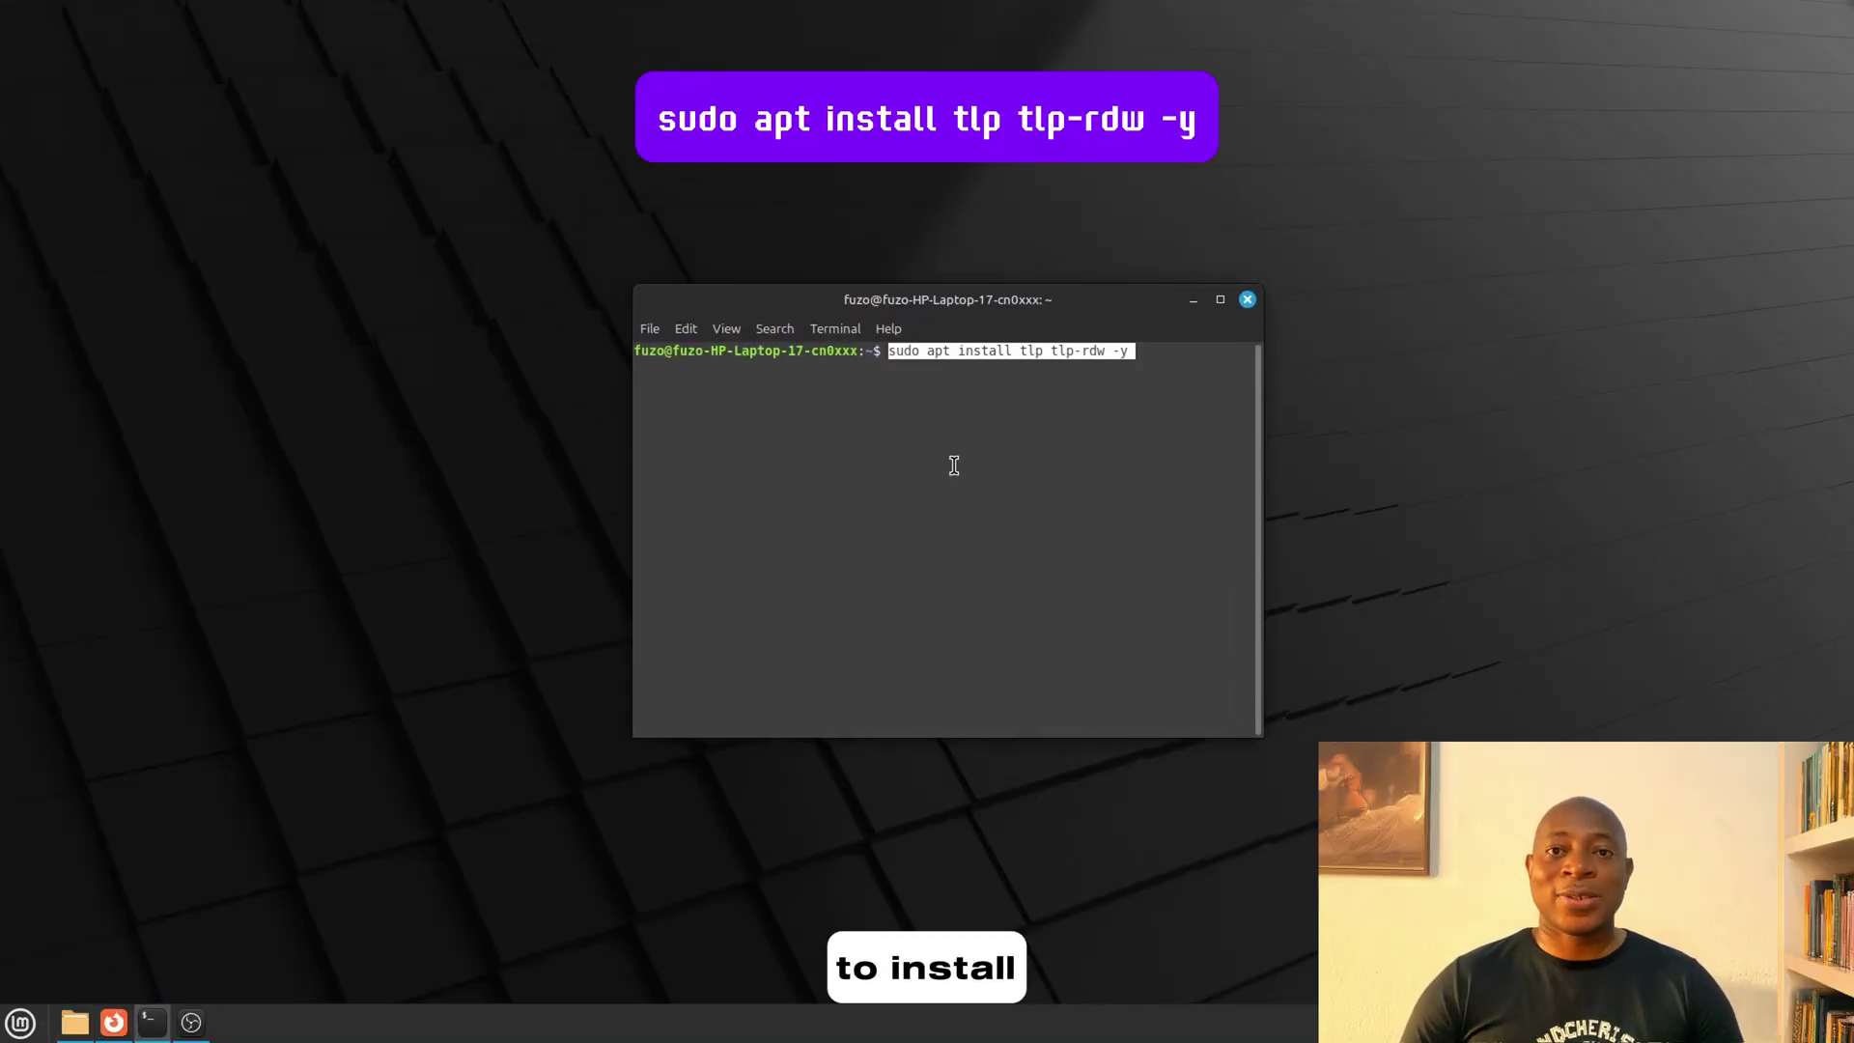
key(Return)
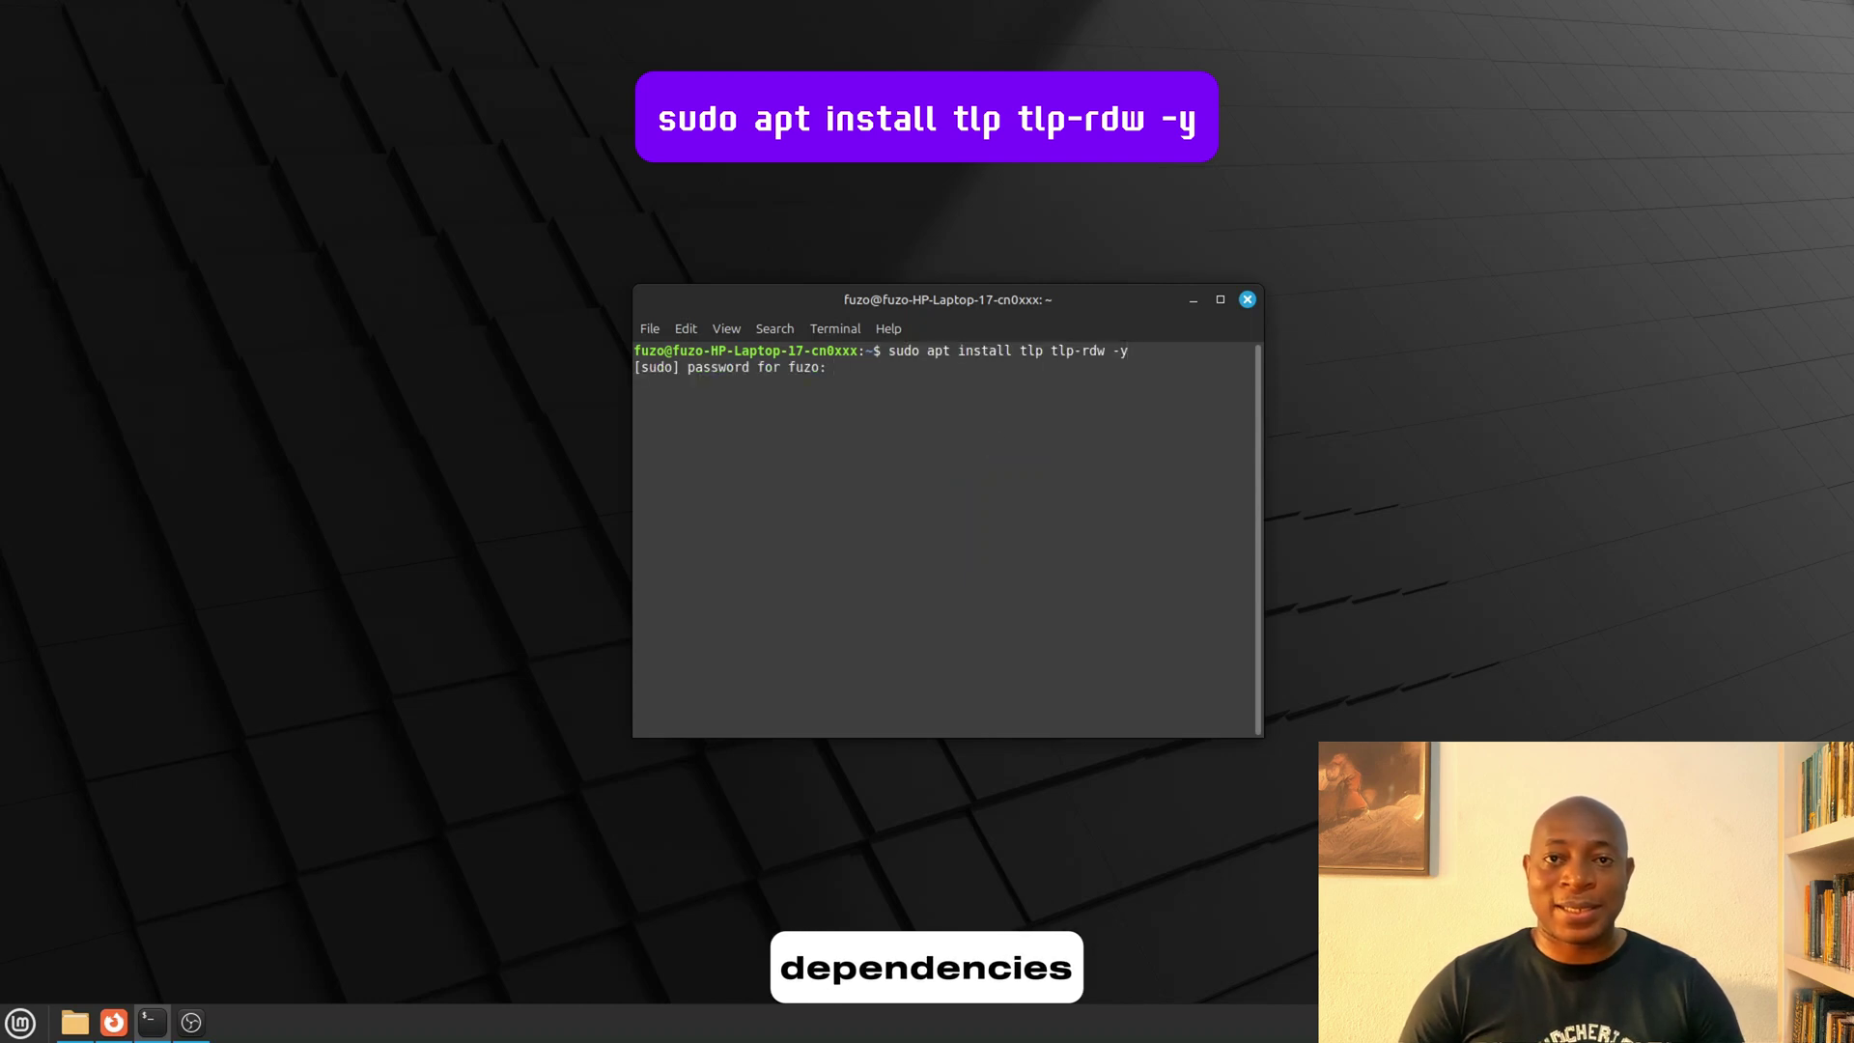
text(******)
key(Return)
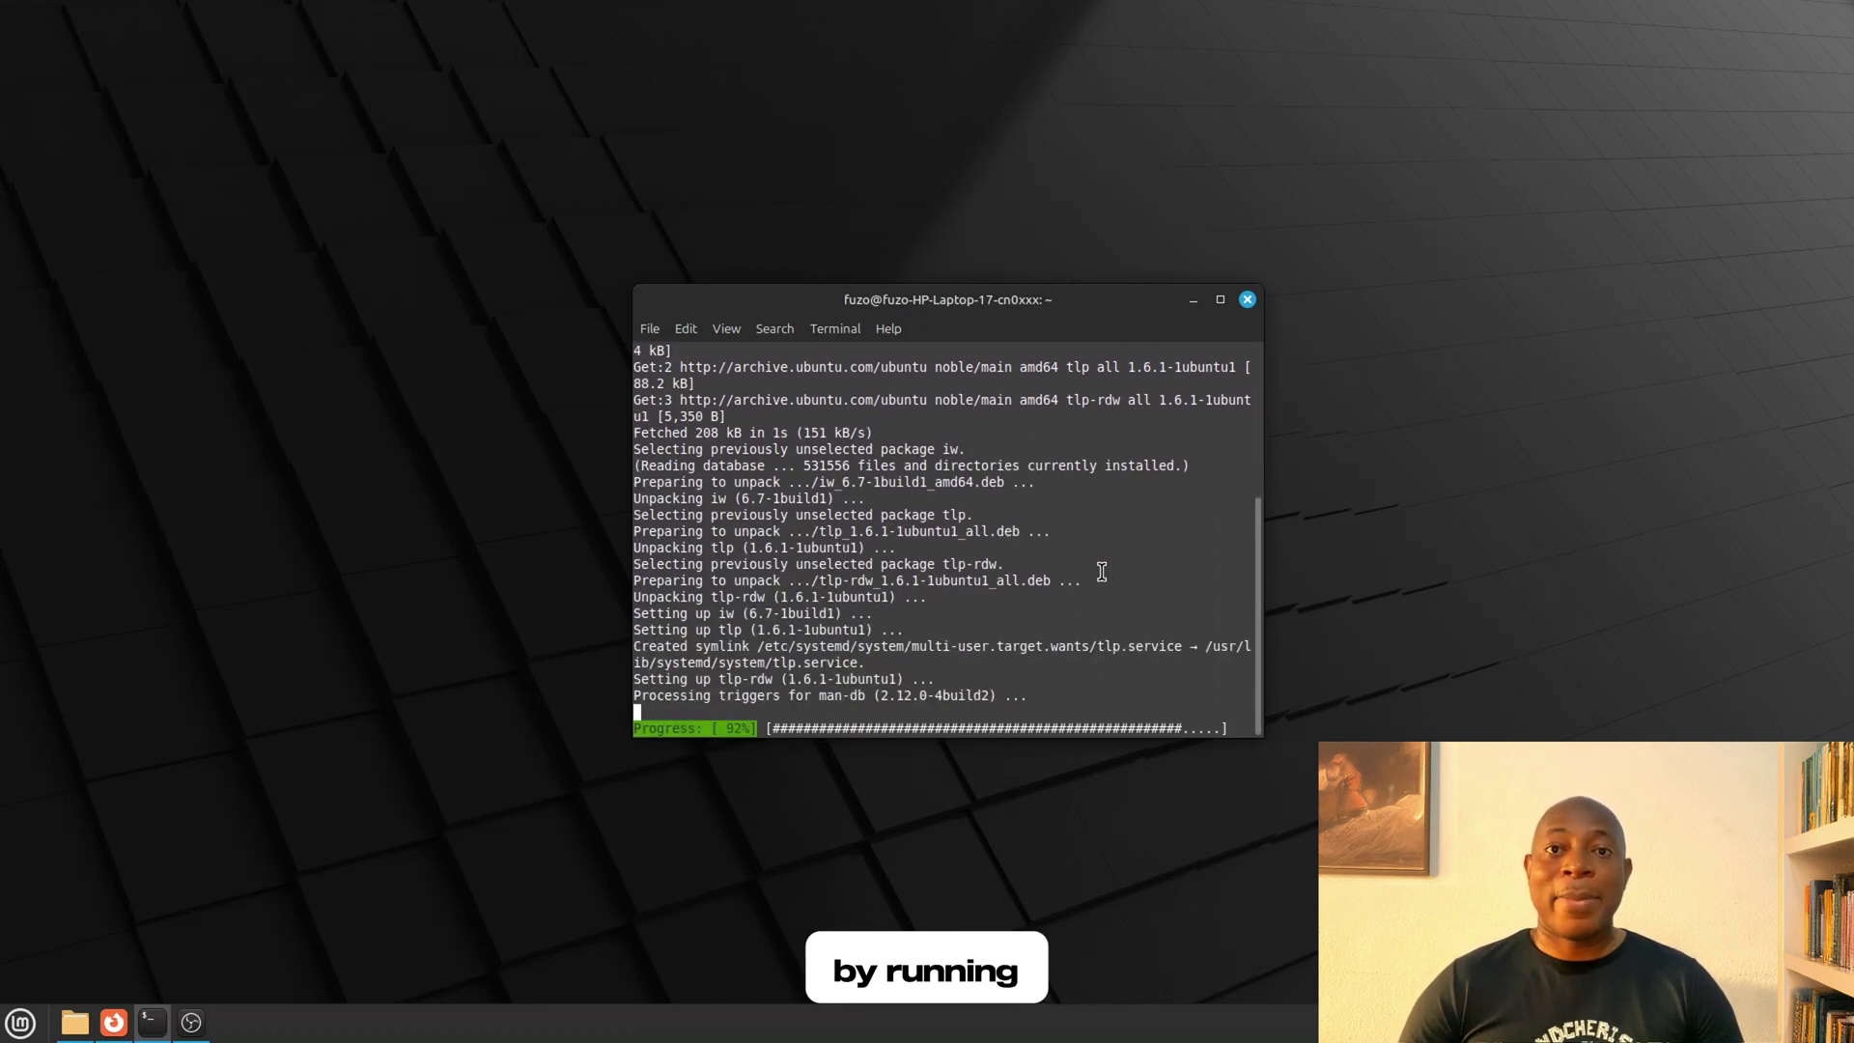
Step: Start TLP with 'sudo tlp start' and check its status with 'sudo tlp-stat -s'
right_click(908, 698)
click(964, 826)
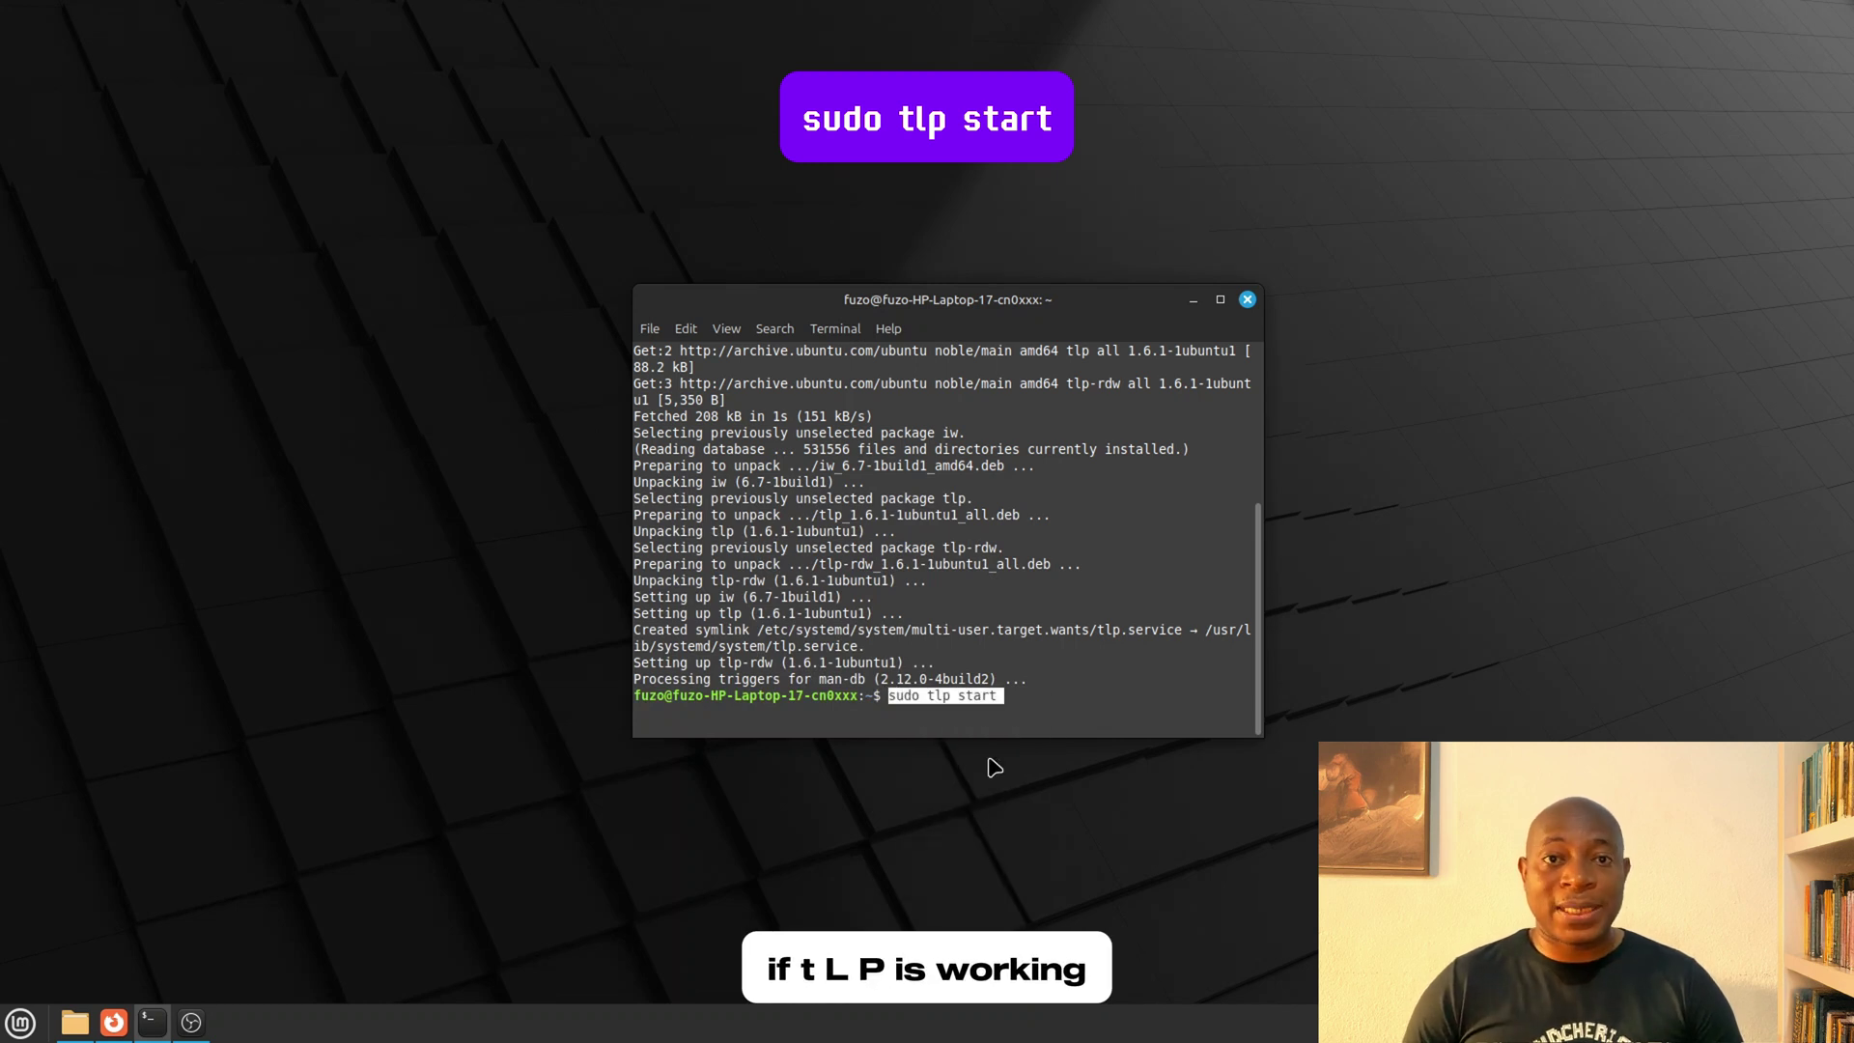
key(Return)
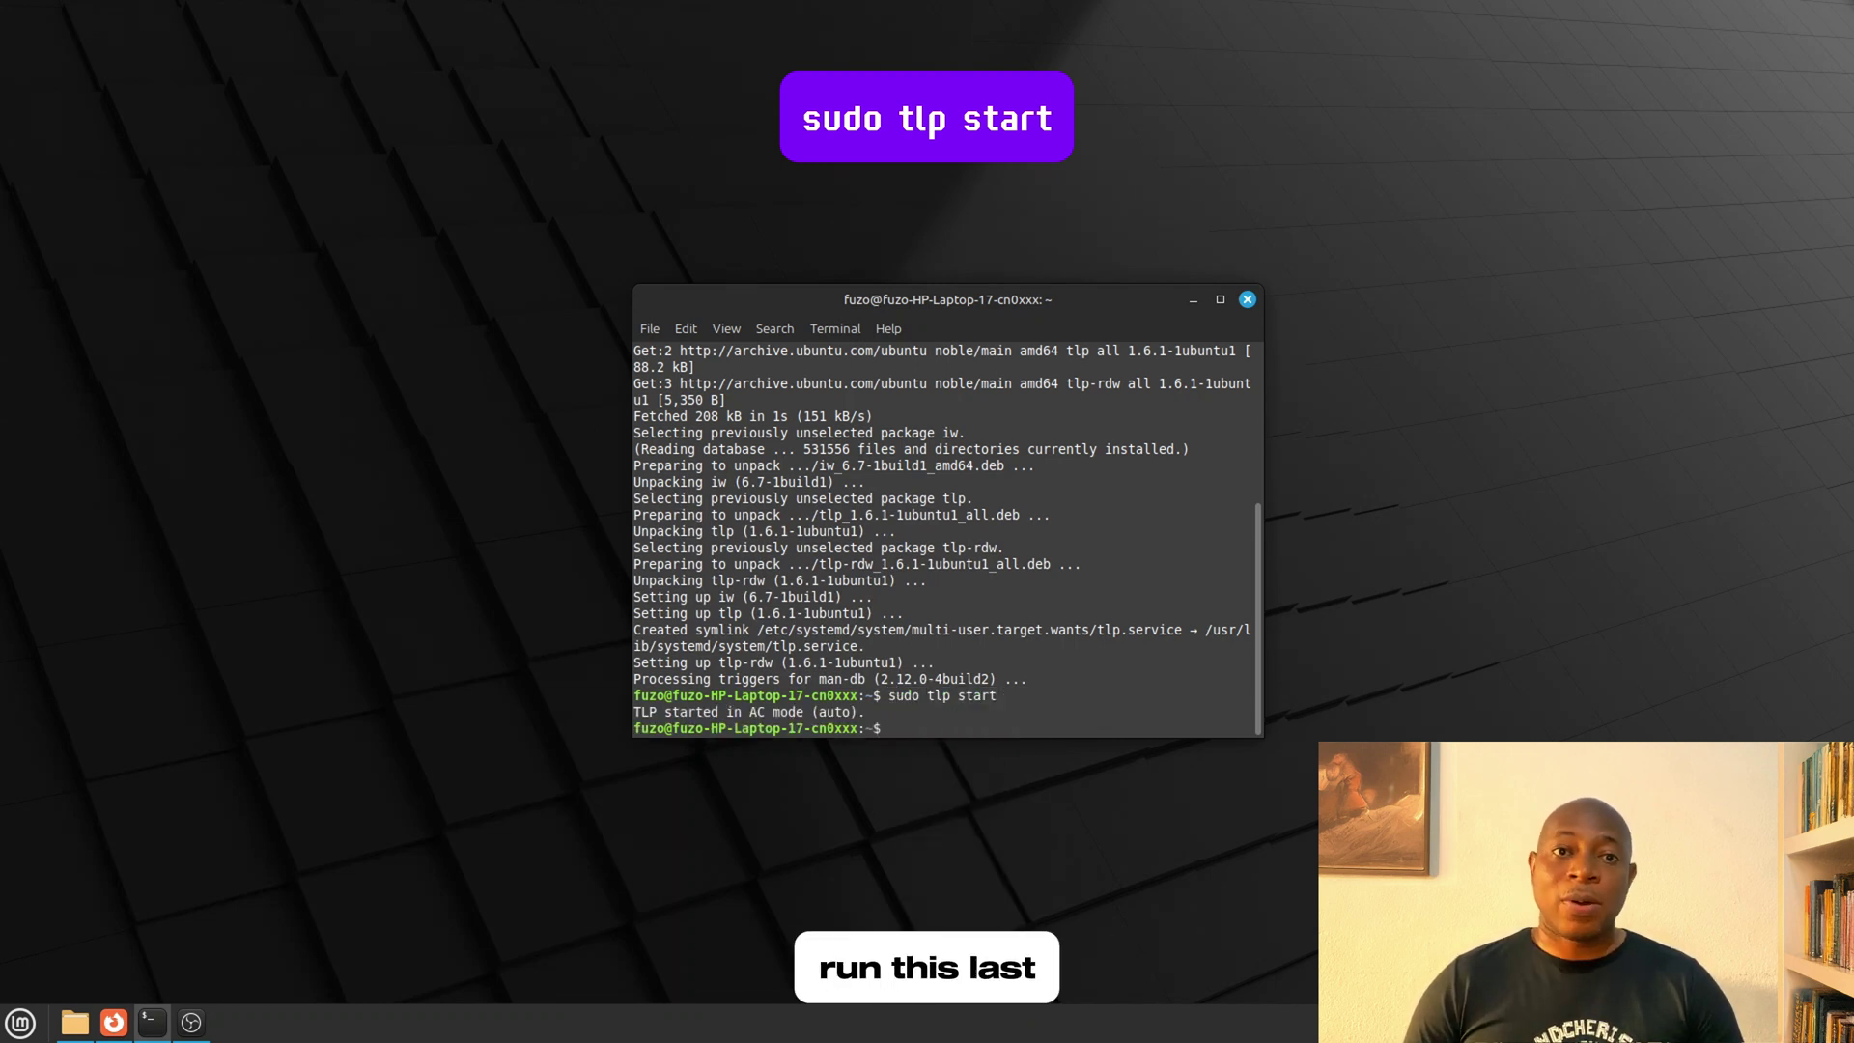
right_click(908, 734)
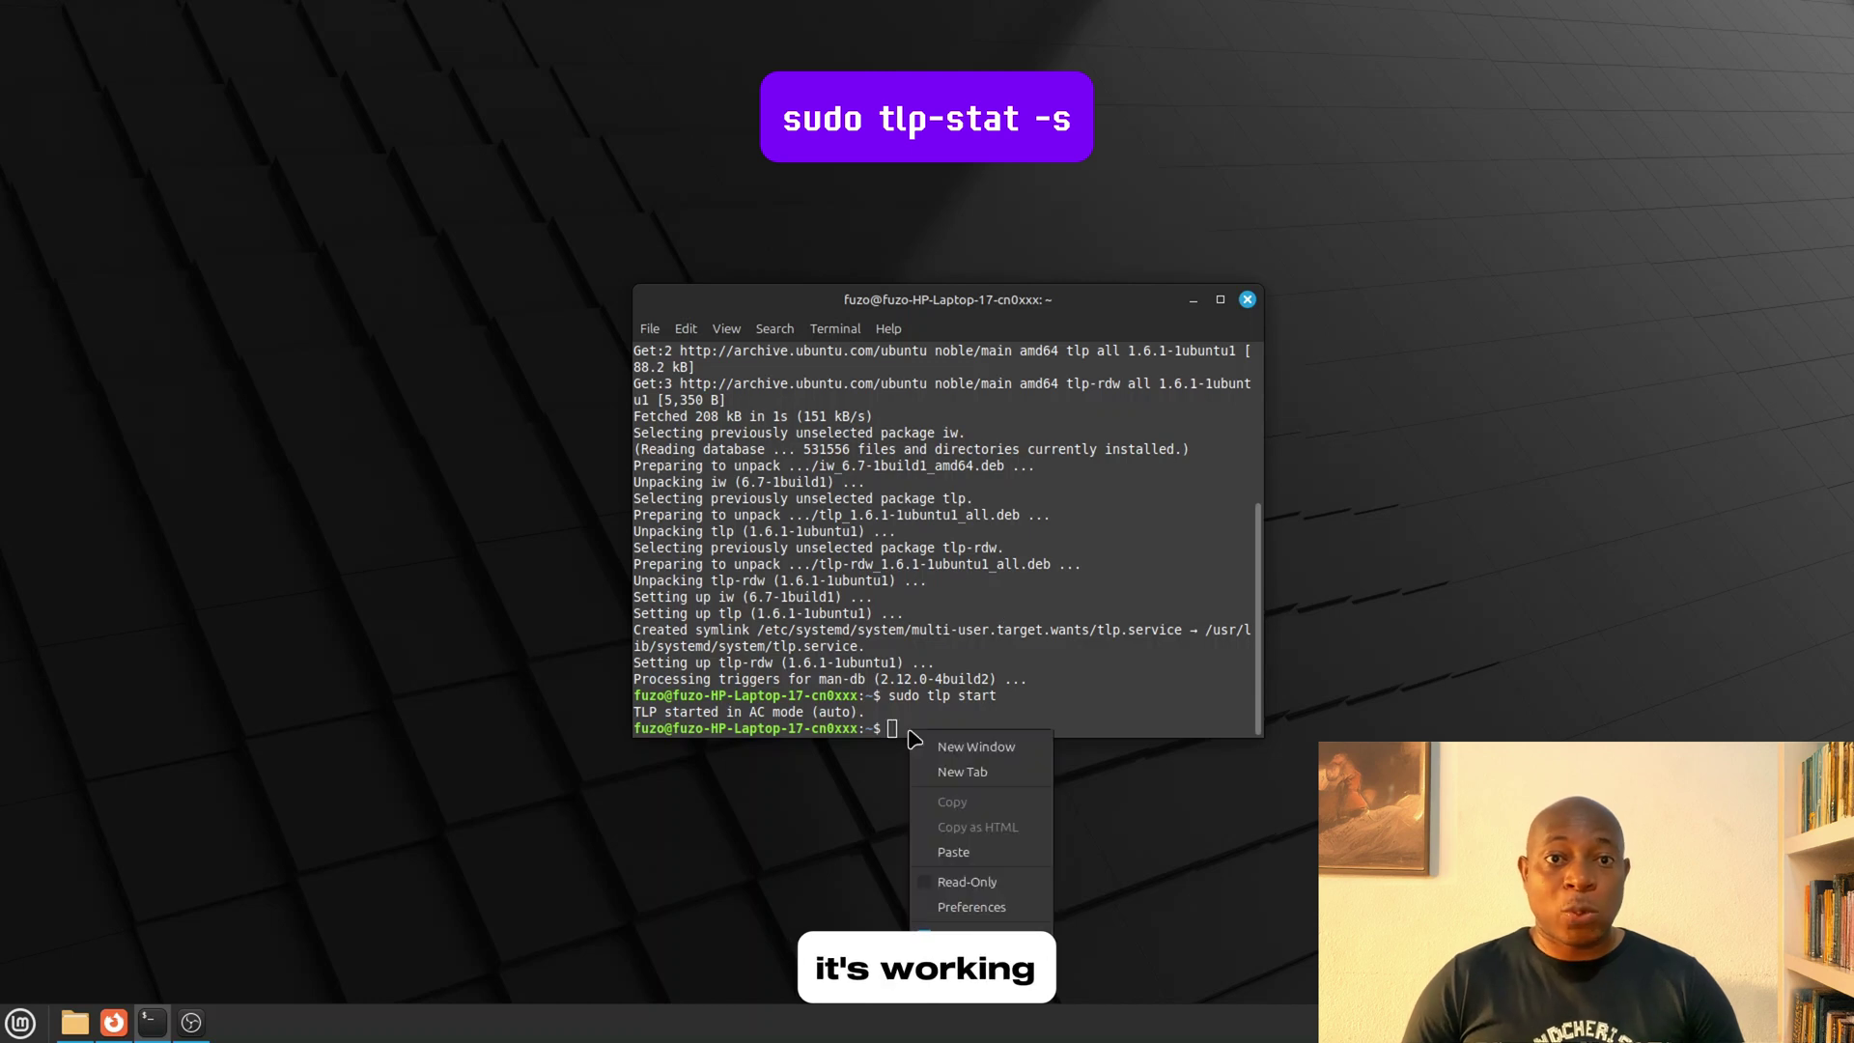
click(969, 854)
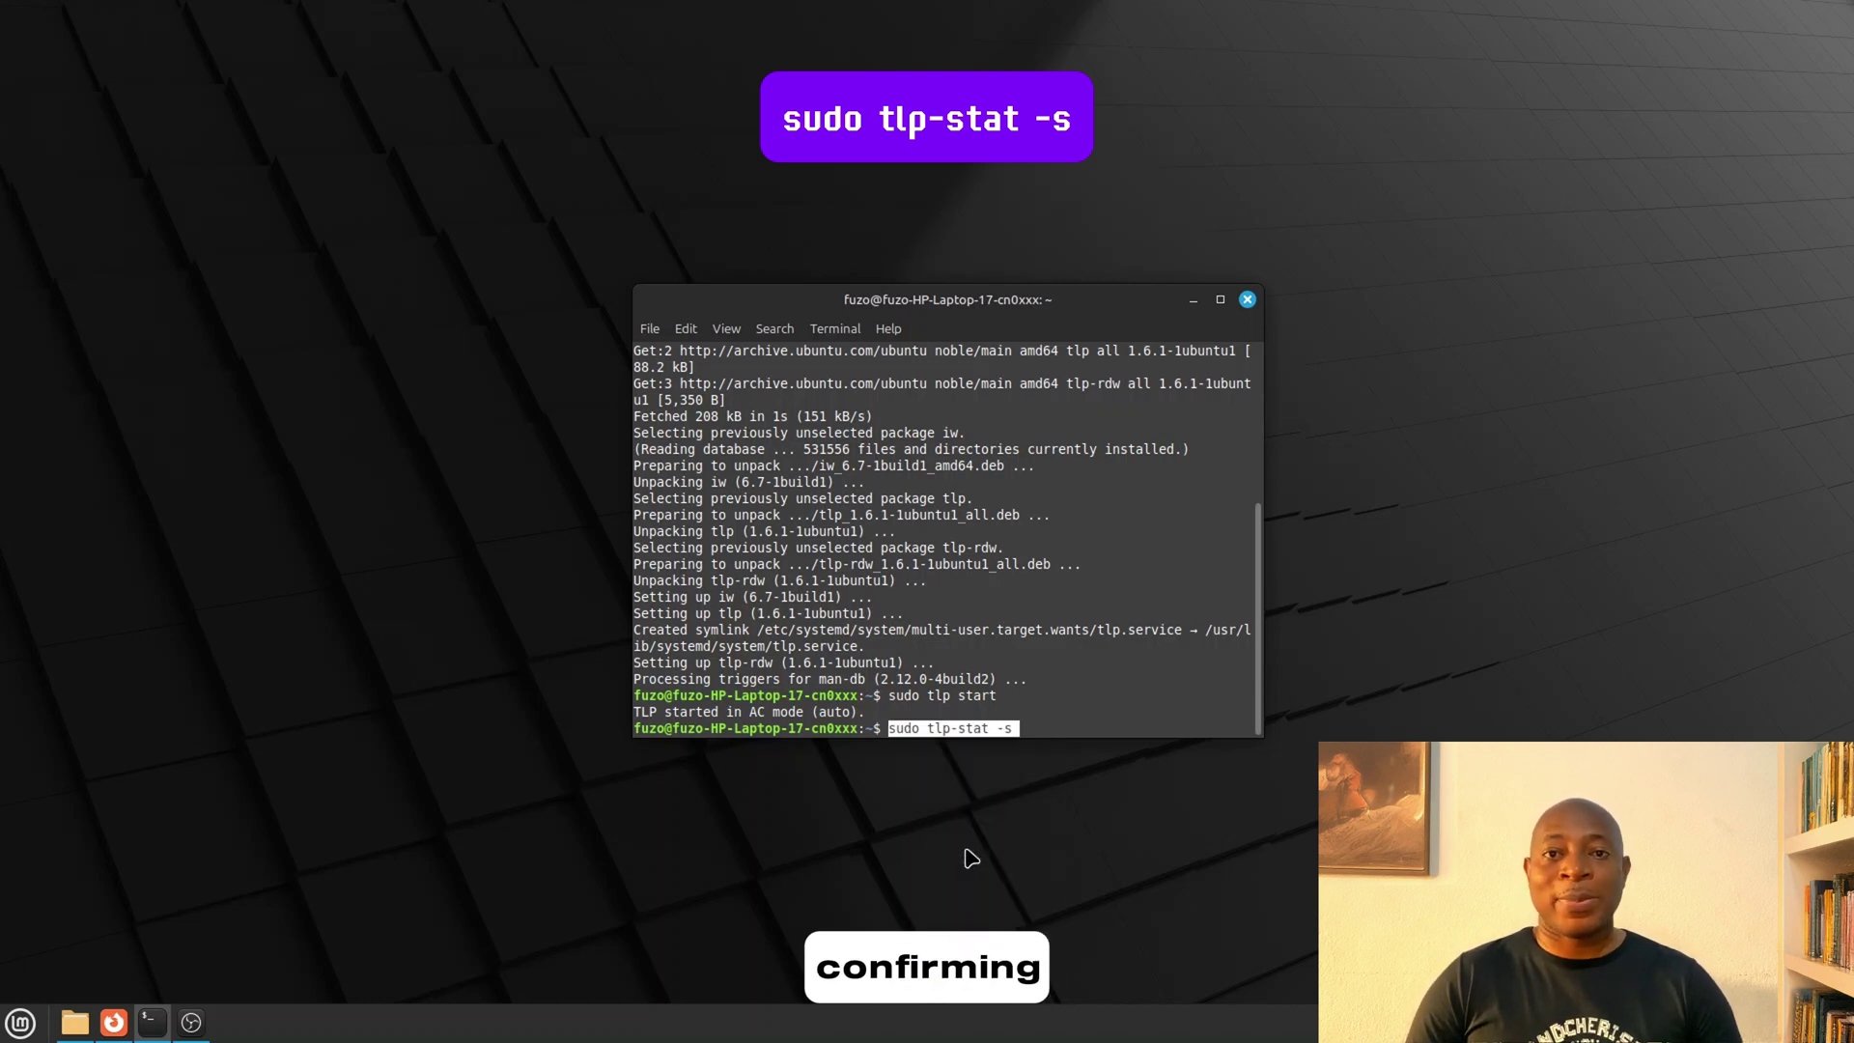
key(Return)
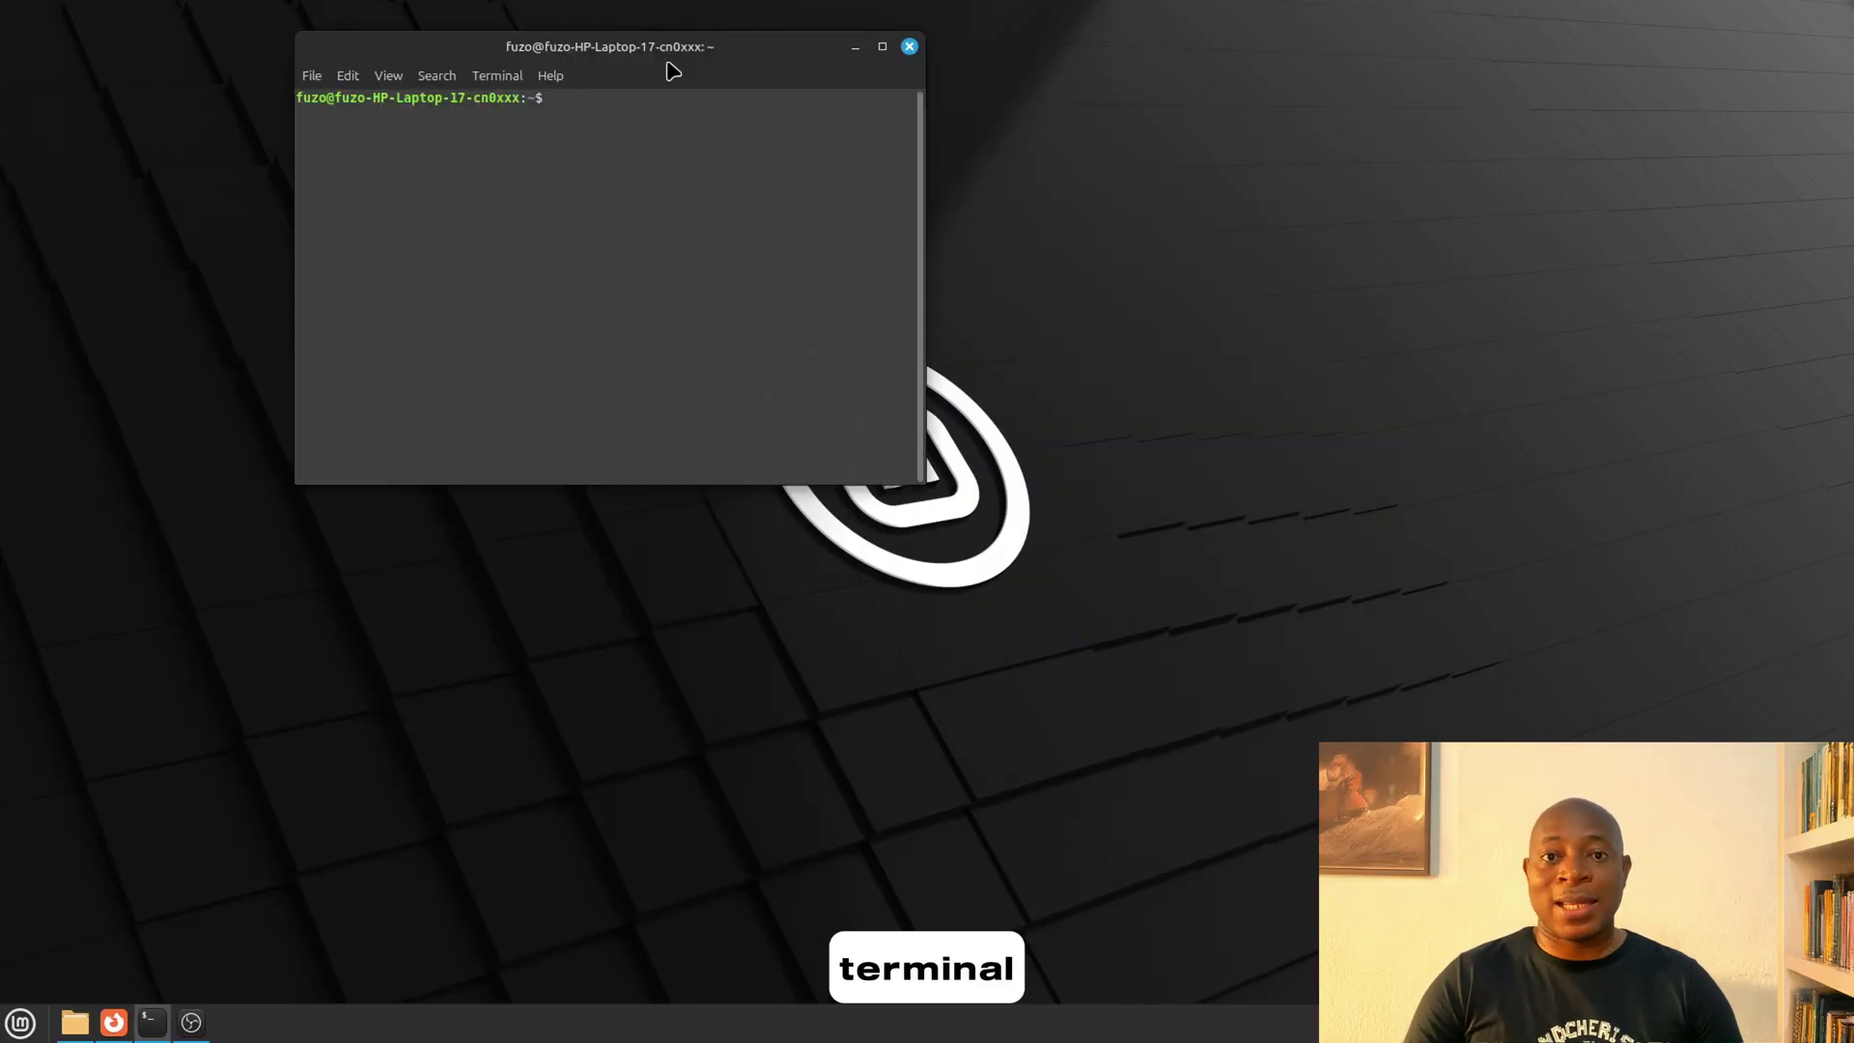
Step: Run 'sudo apt install timeshift -y', which shows Timeshift 24.06.3 already installed
drag(673, 70, 944, 252)
right_click(832, 304)
click(898, 426)
key(Return)
text(****)
key(Return)
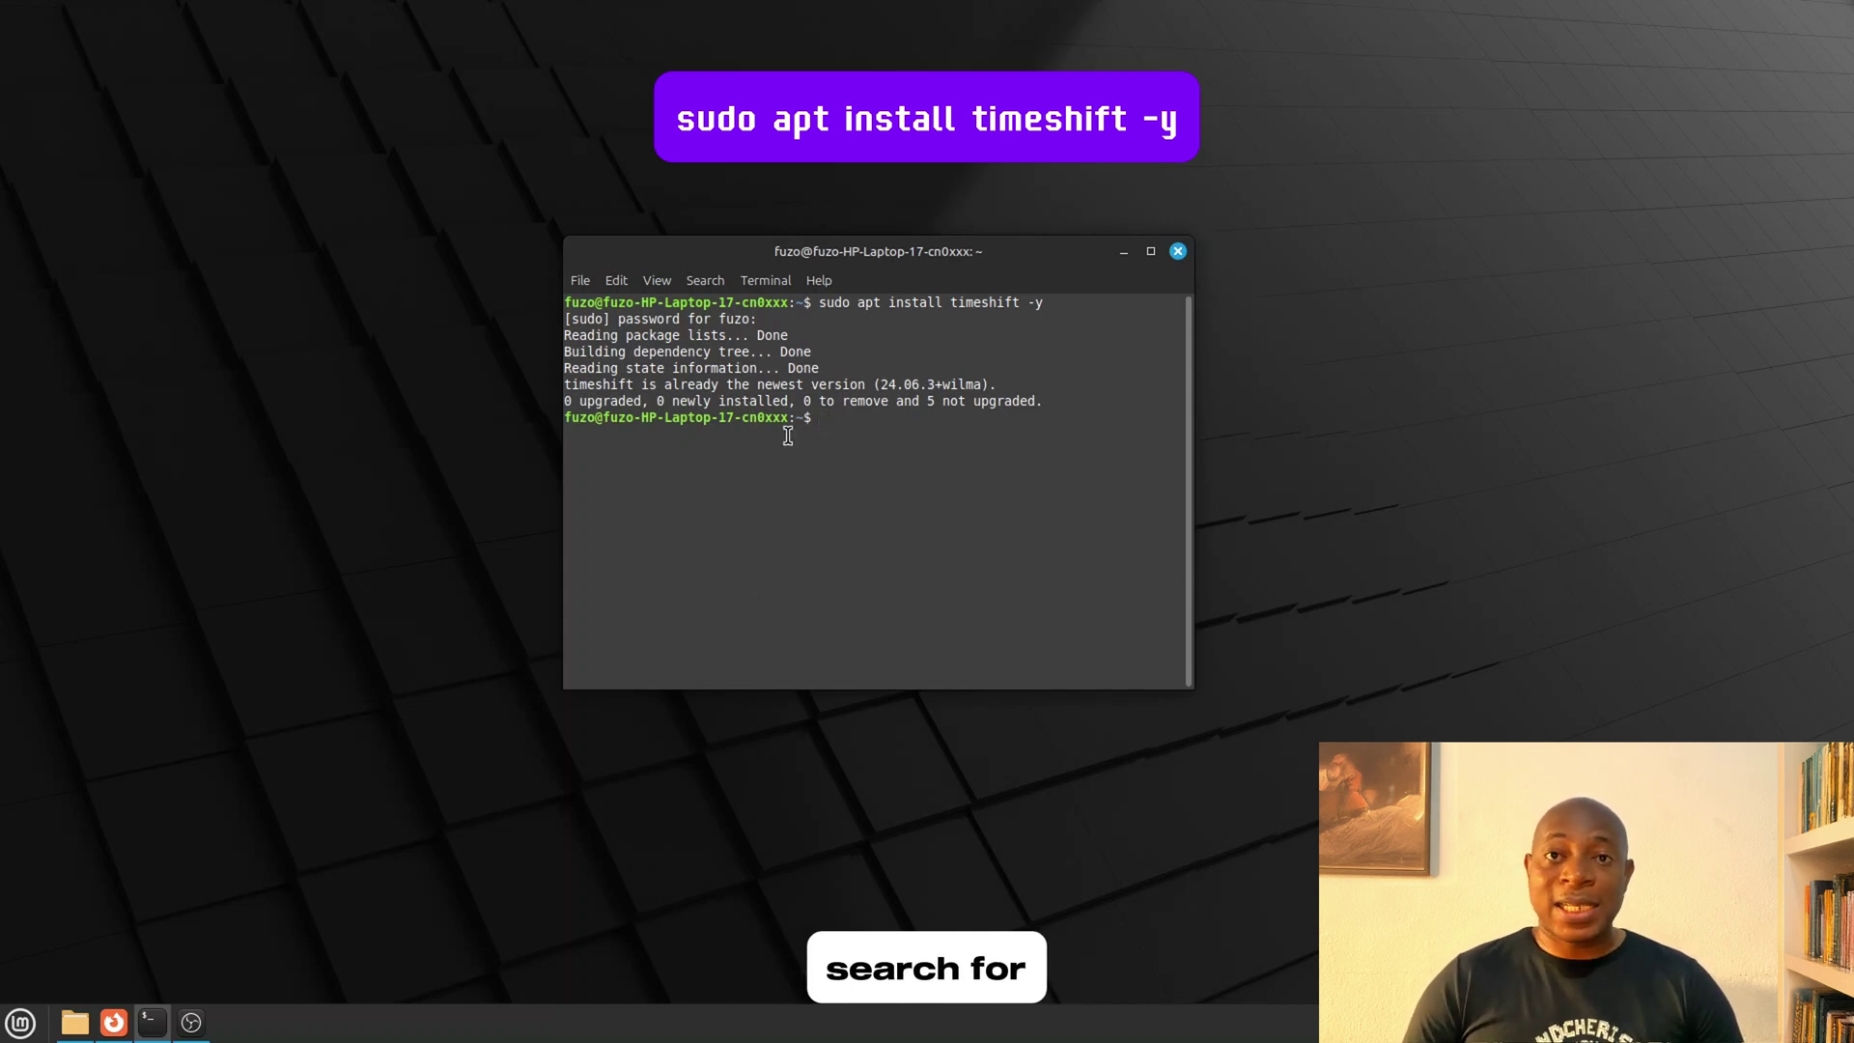
Step: Close the terminal and launch Timeshift from the menu search 'time'
click(1177, 251)
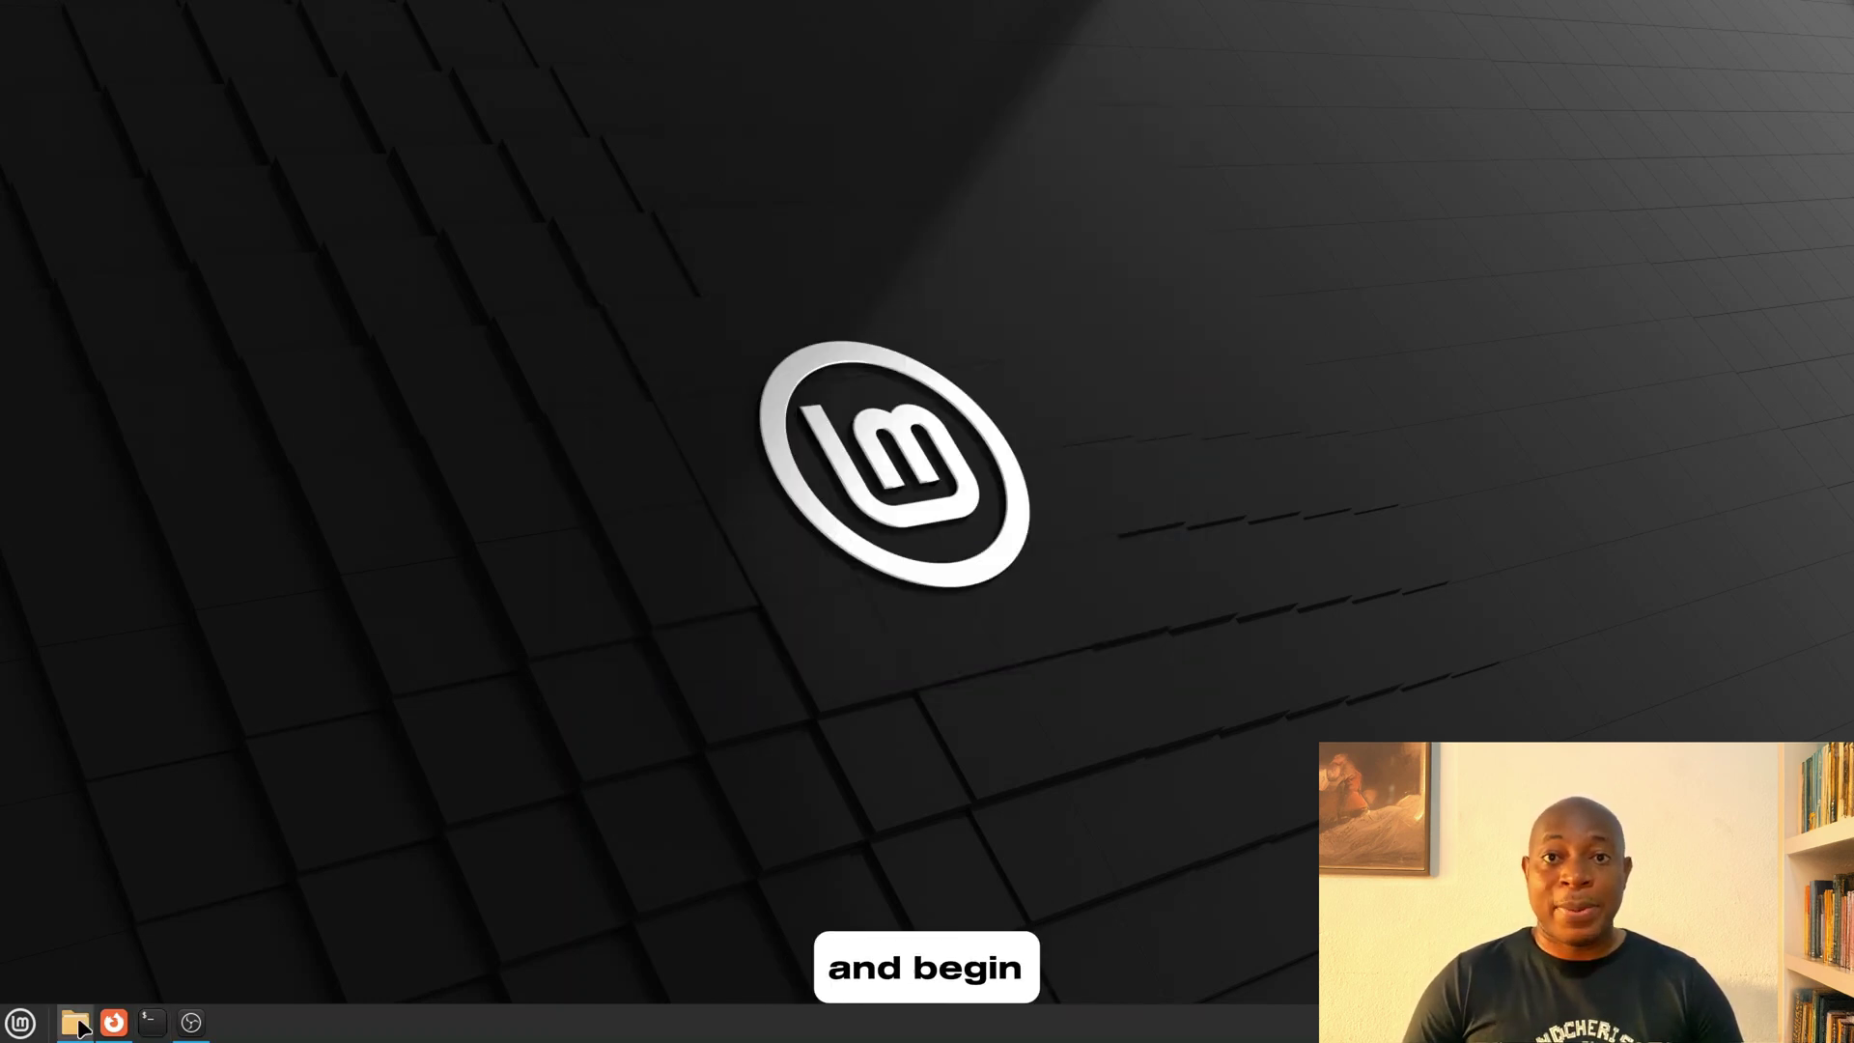
click(20, 1022)
text(time)
click(430, 553)
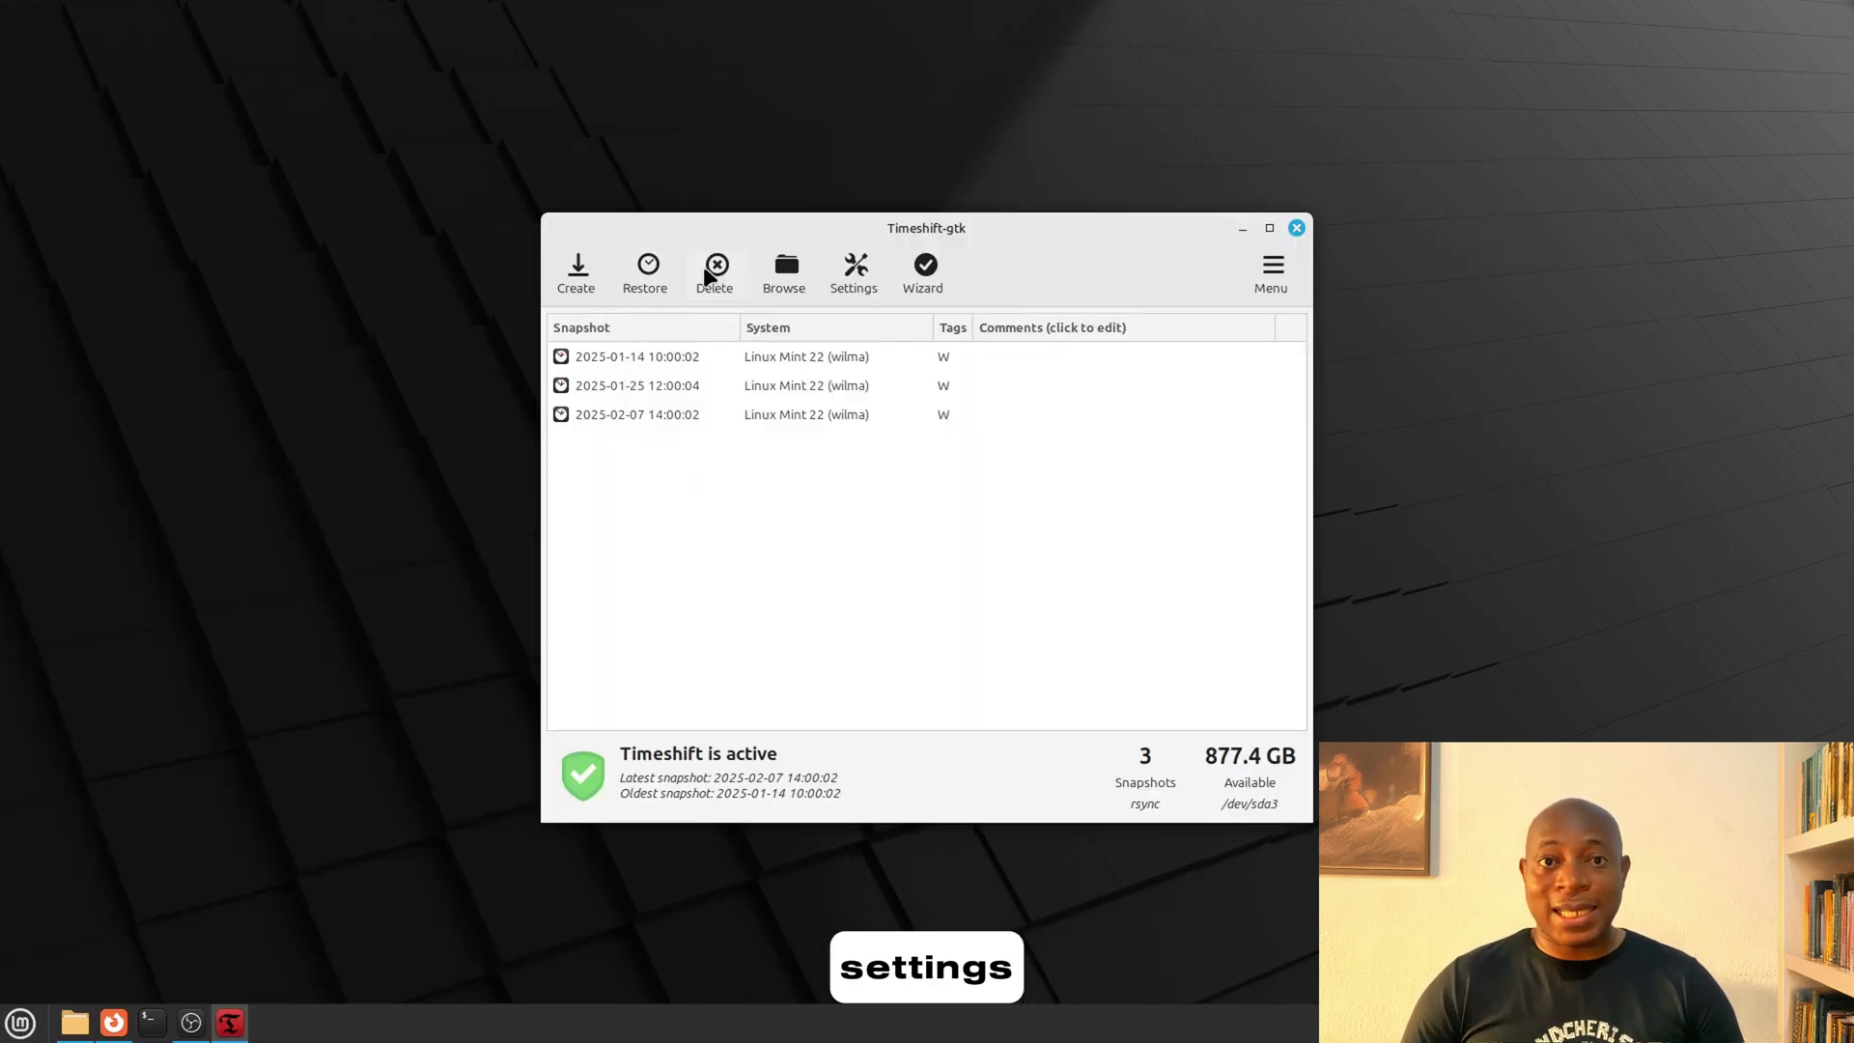
Step: Show Timeshift's Schedule settings, where weekly snapshots keep 3
click(853, 283)
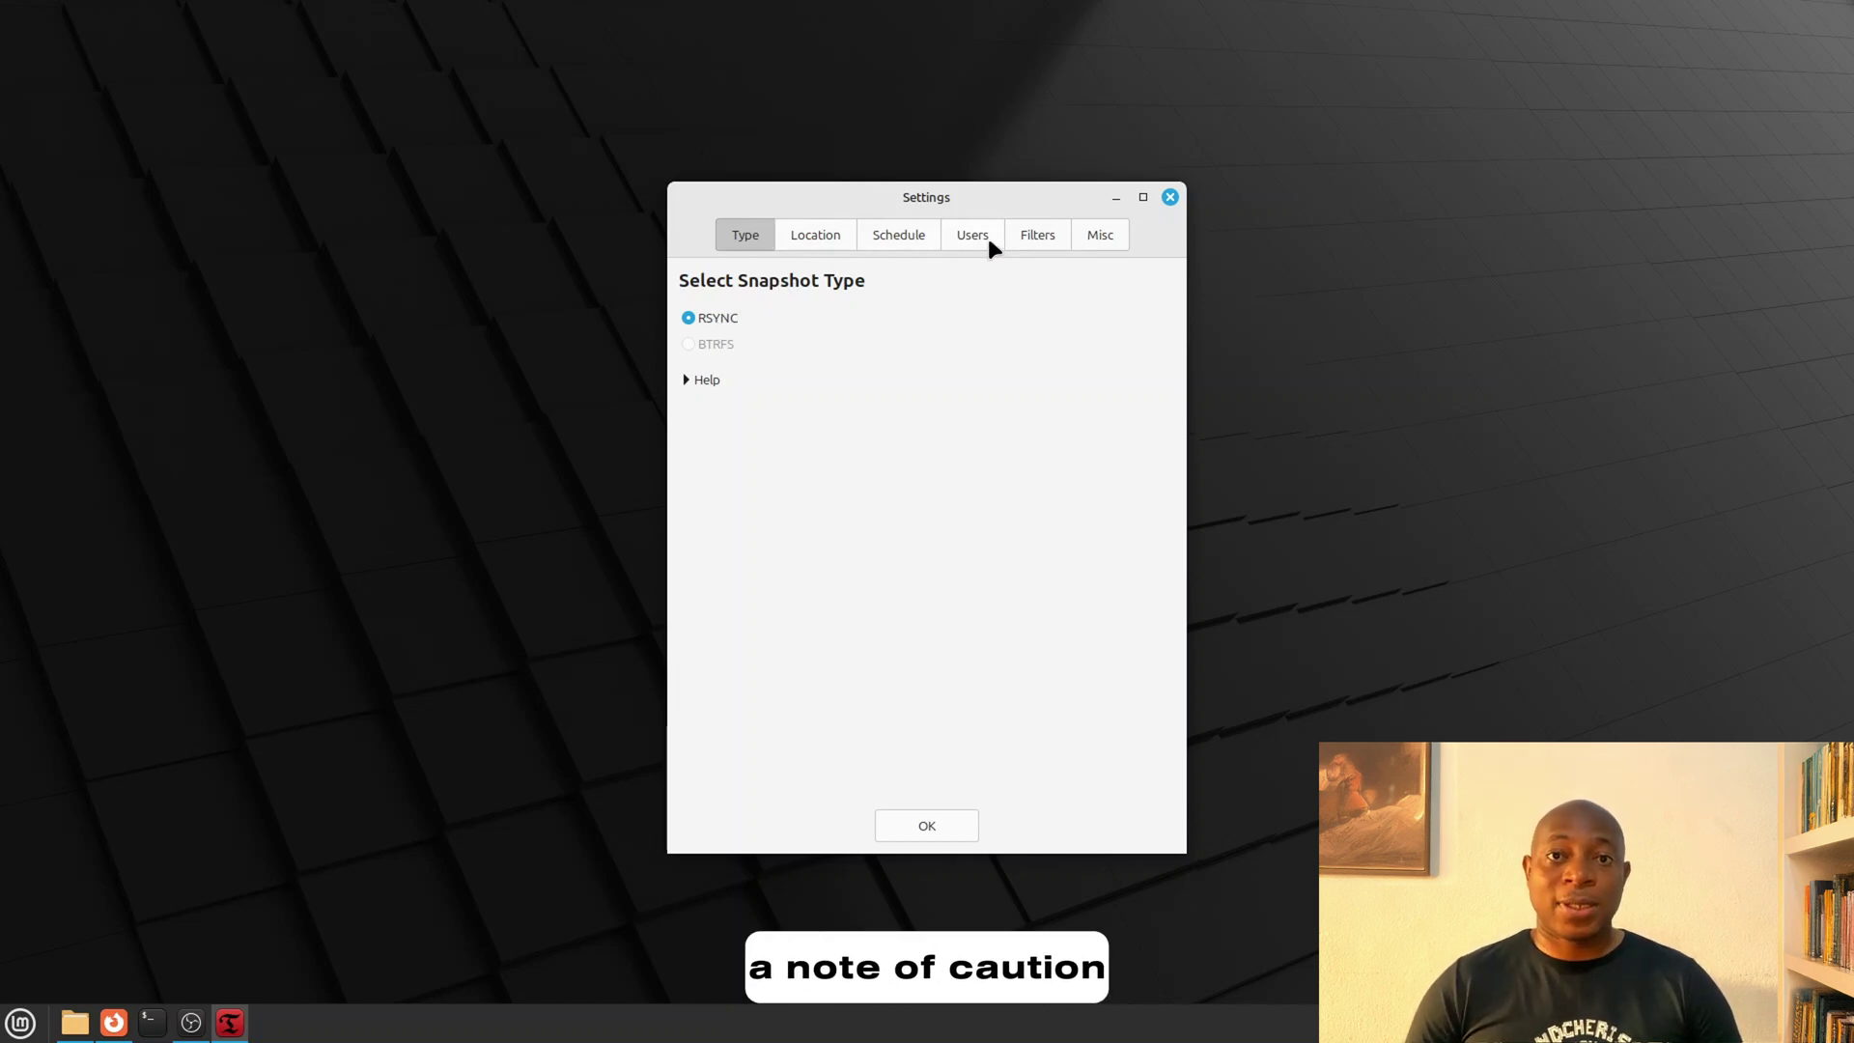
click(902, 236)
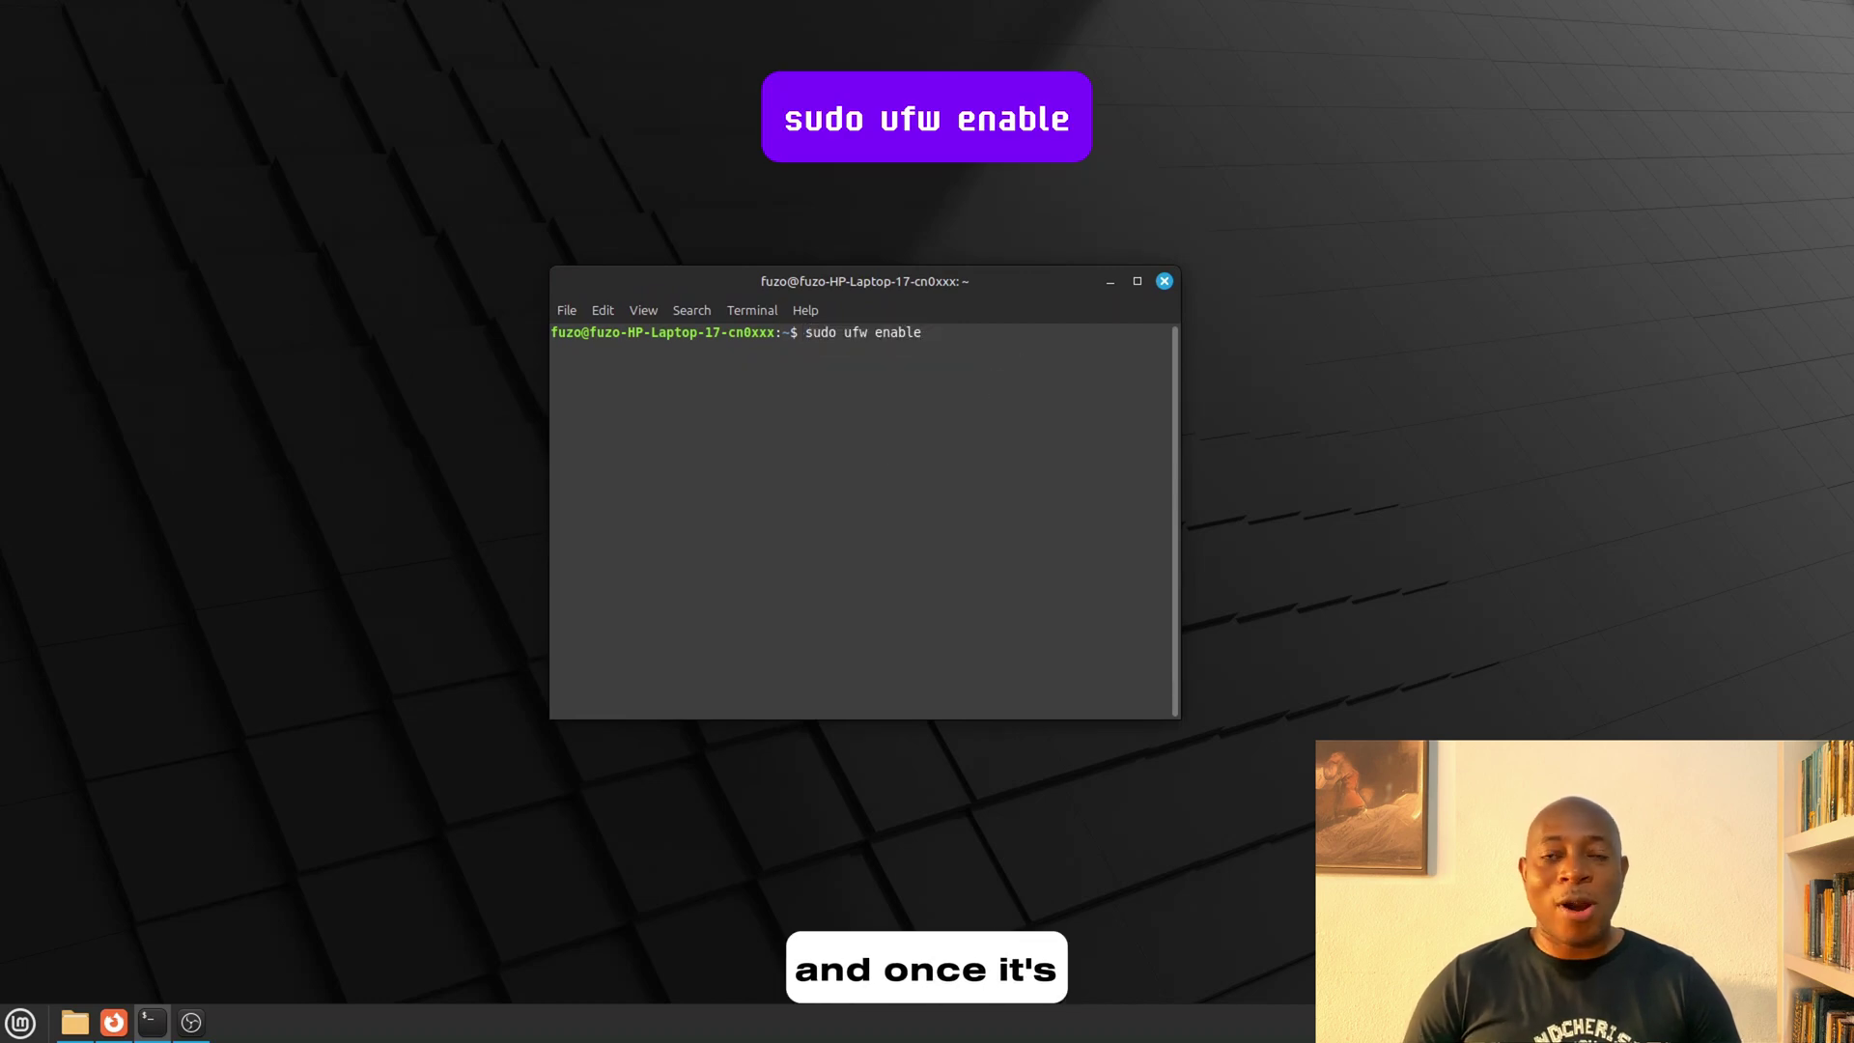
Step: Run 'sudo ufw enable' and authenticate with the sudo password
key(Return)
text(******)
key(Return)
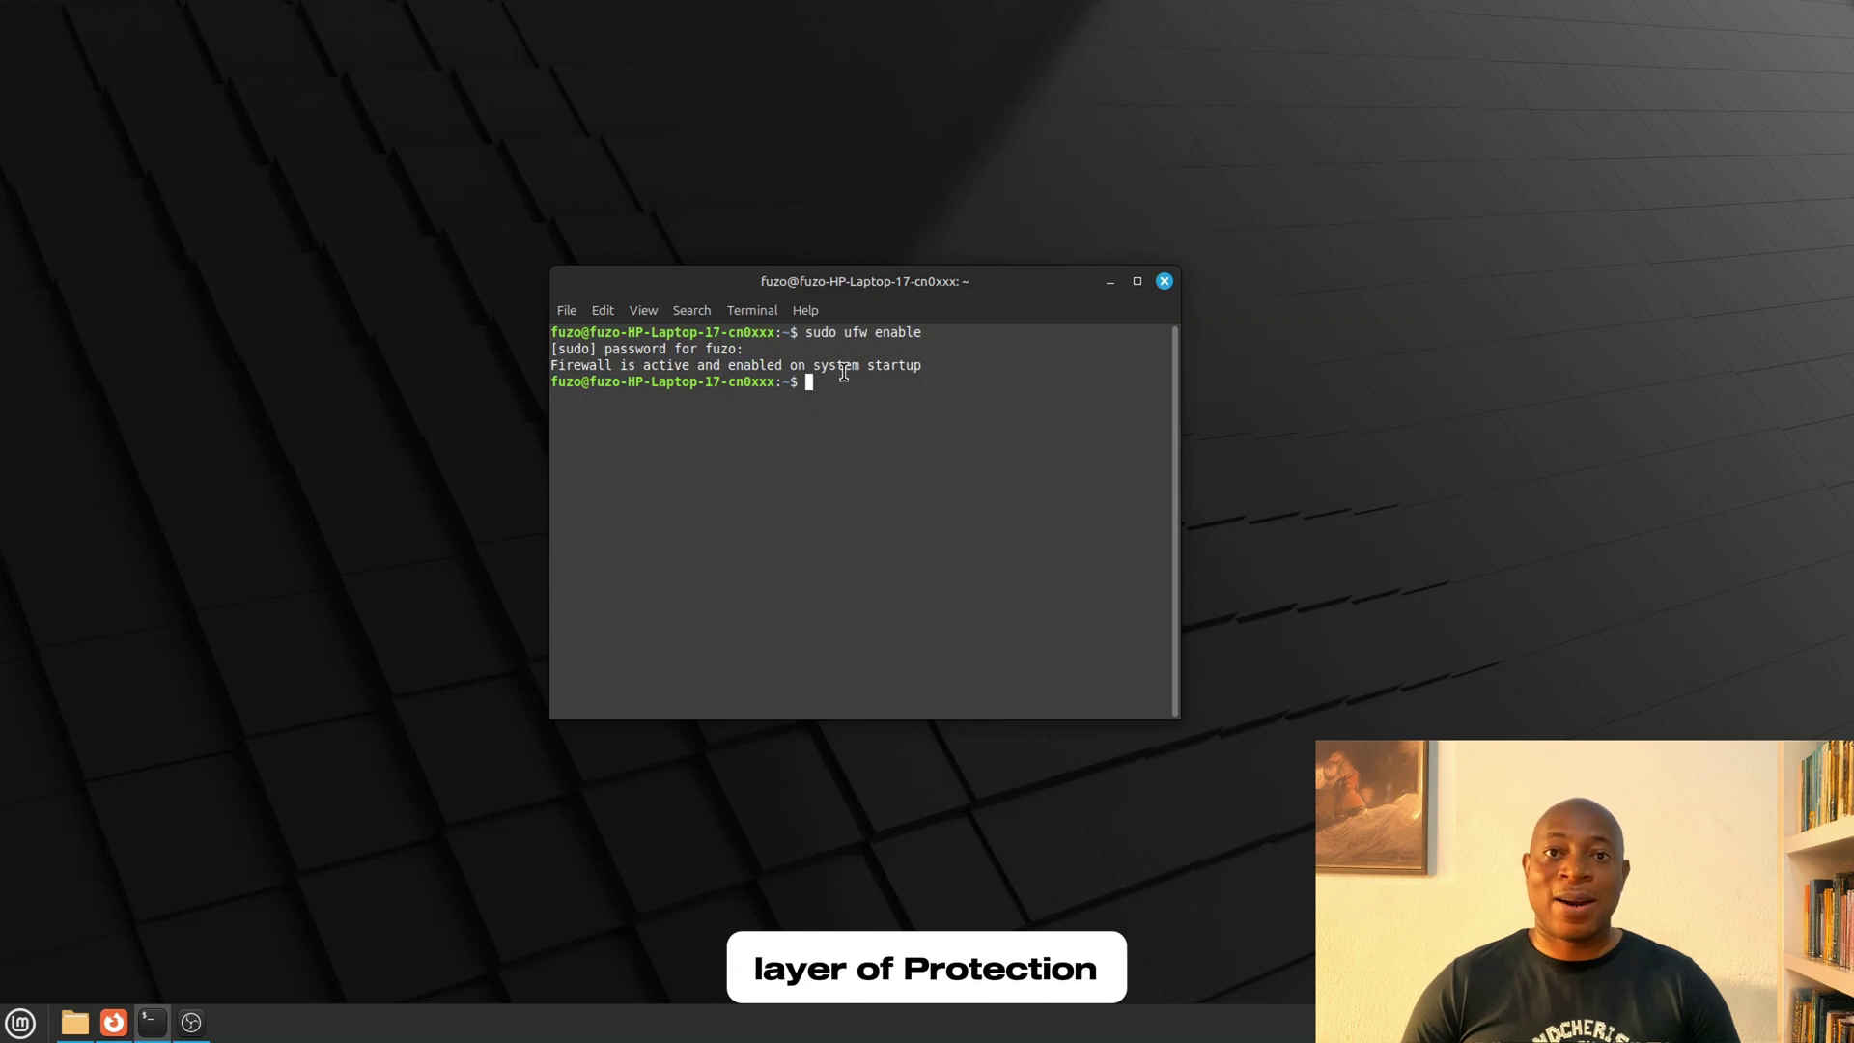